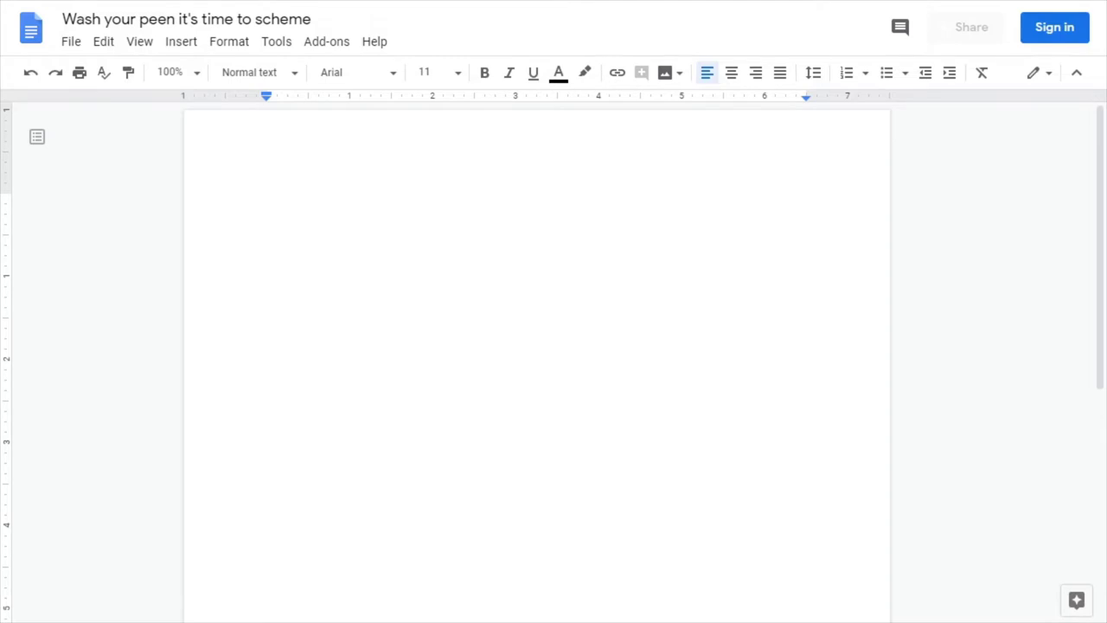
Write the bold, underlined heading "Anarchs versus the werewolves" and return to plain formatting on the line below
{"action": "key", "text": "ctrl+b"}
{"action": "key", "text": "ctrl+u"}
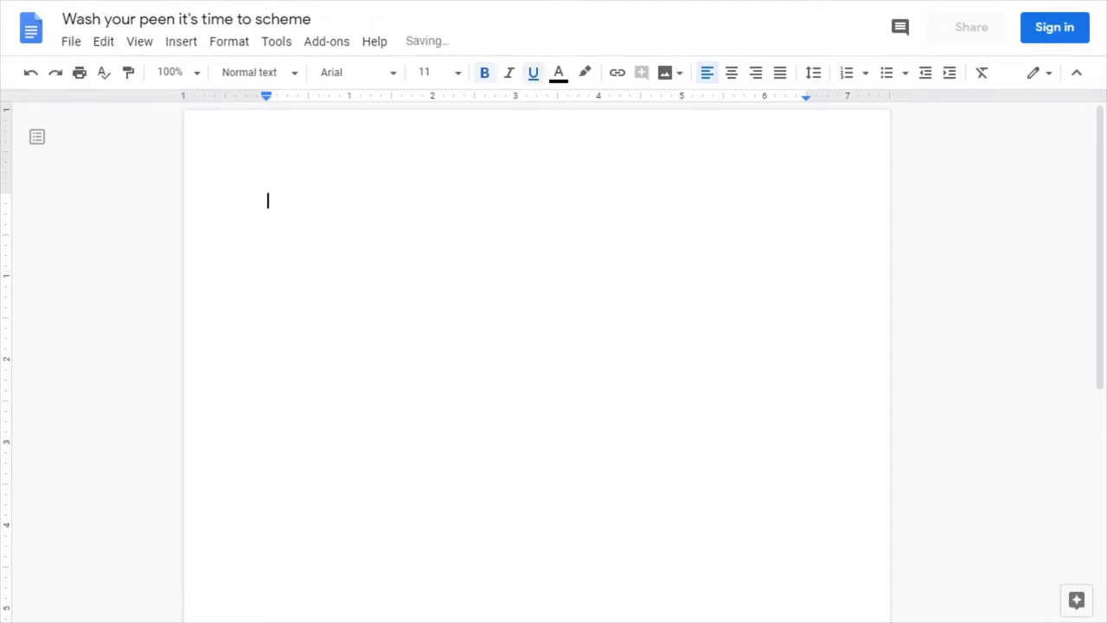
{"action": "type", "text": "Anarch"}
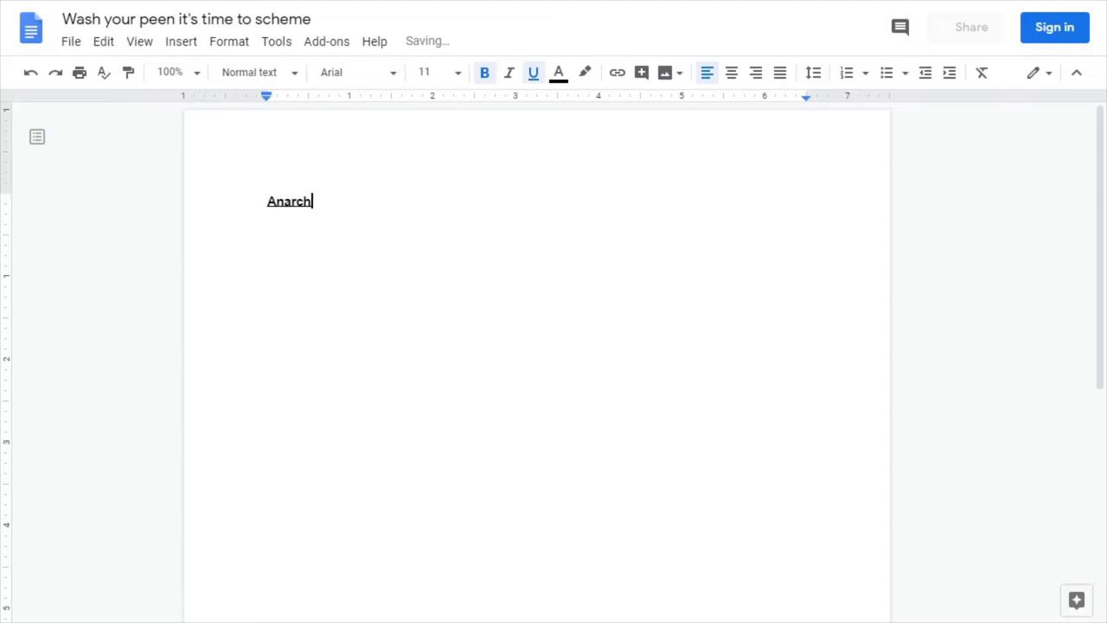
{"action": "type", "text": "s versus the w reas"}
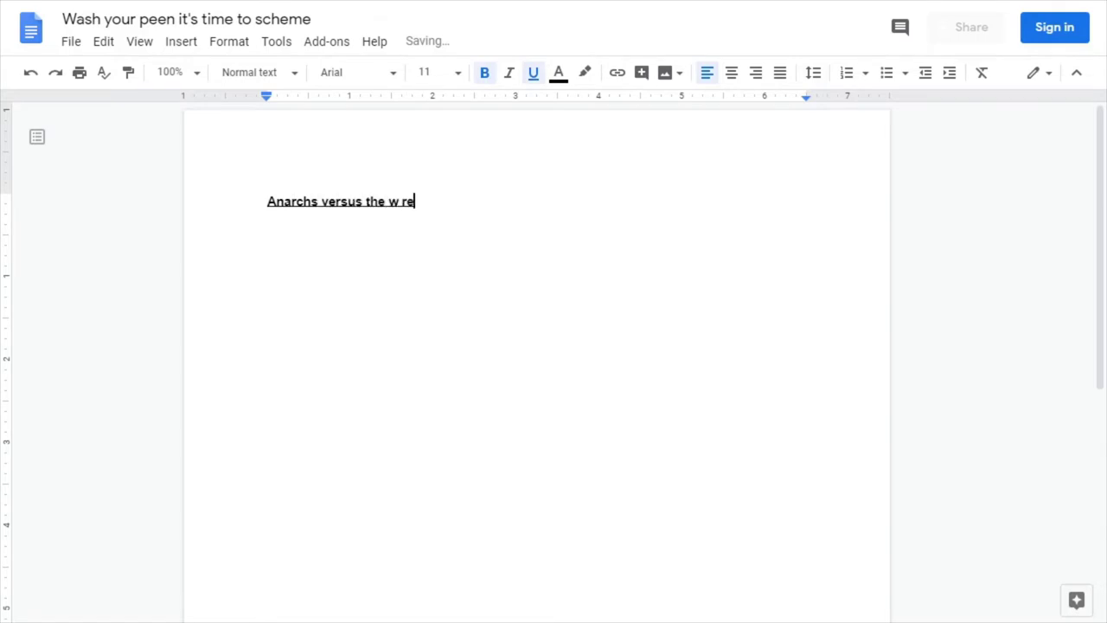
{"action": "key", "text": "BackSpace"}
{"action": "key", "text": "BackSpace"}
{"action": "key", "text": "BackSpace"}
{"action": "key", "text": "BackSpace"}
{"action": "key", "text": "BackSpace"}
{"action": "type", "text": "erewolves"}
{"action": "key", "text": "Return"}
{"action": "key", "text": "ctrl+b"}
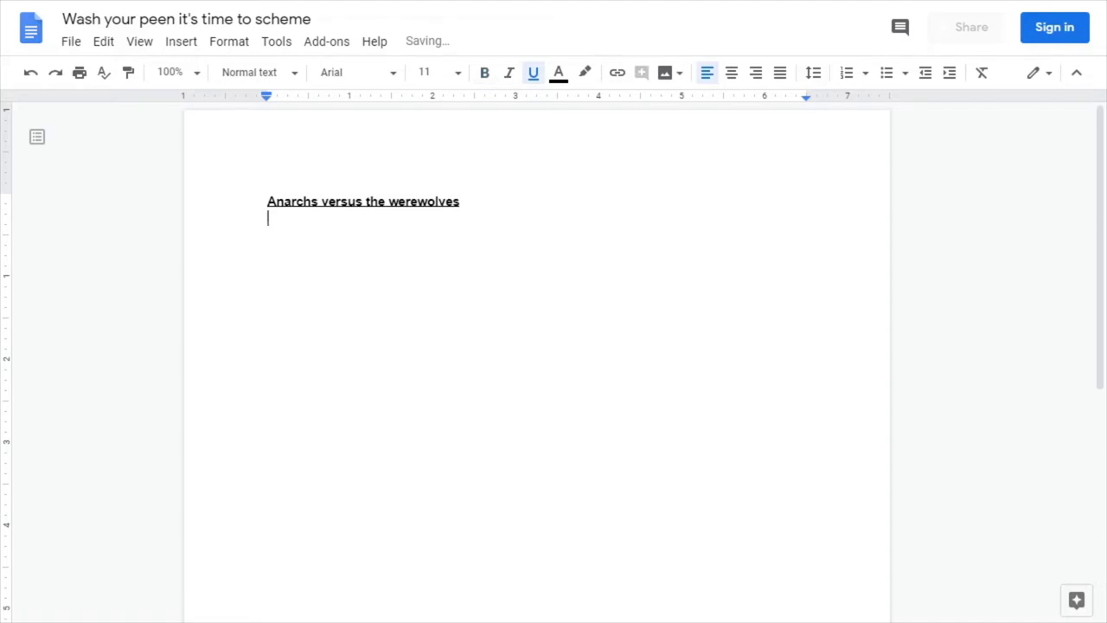
{"action": "key", "text": "ctrl+u"}
Start a numbered list under the heading with the item "News spreads of werewolves spying on popular anarch hideouts."
{"action": "key", "text": "ctrl+shift+7"}
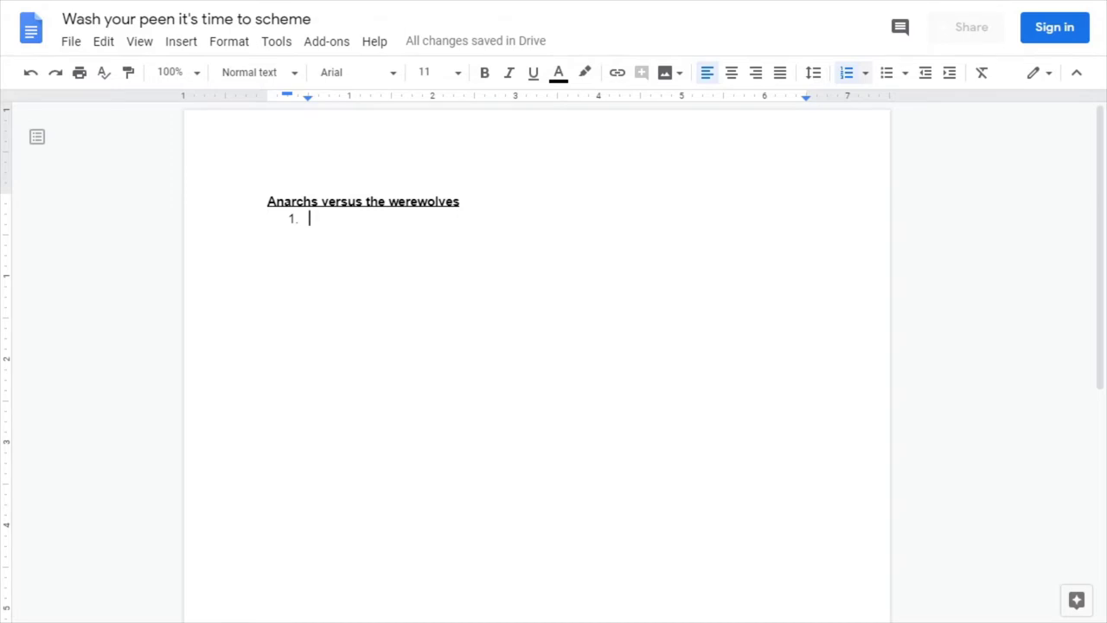
{"action": "type", "text": "New"}
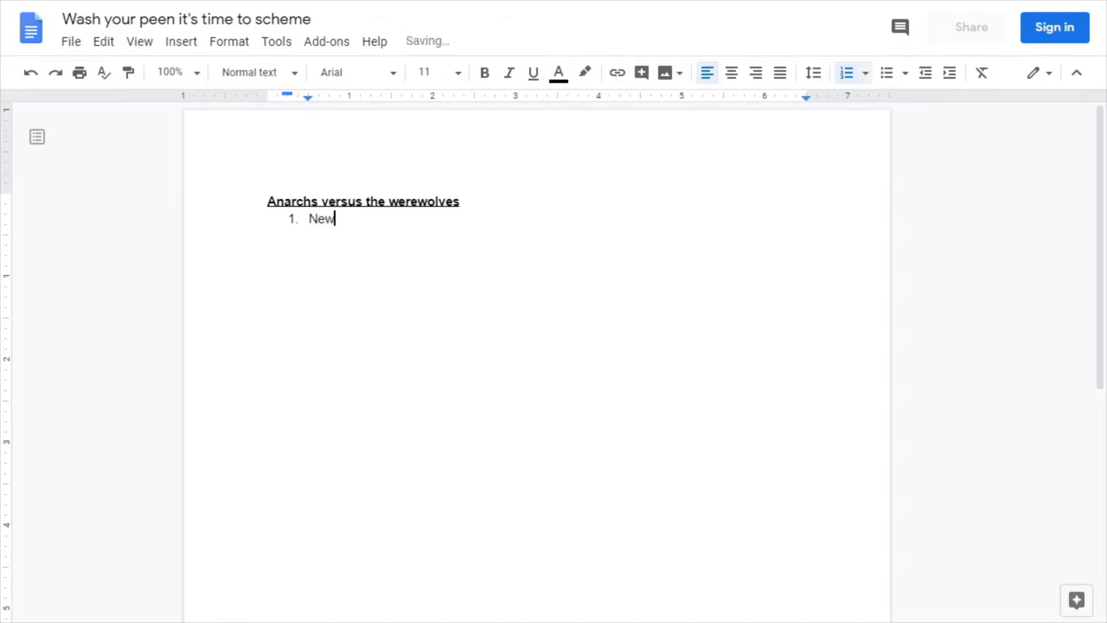
{"action": "type", "text": "s spreads of werewol"}
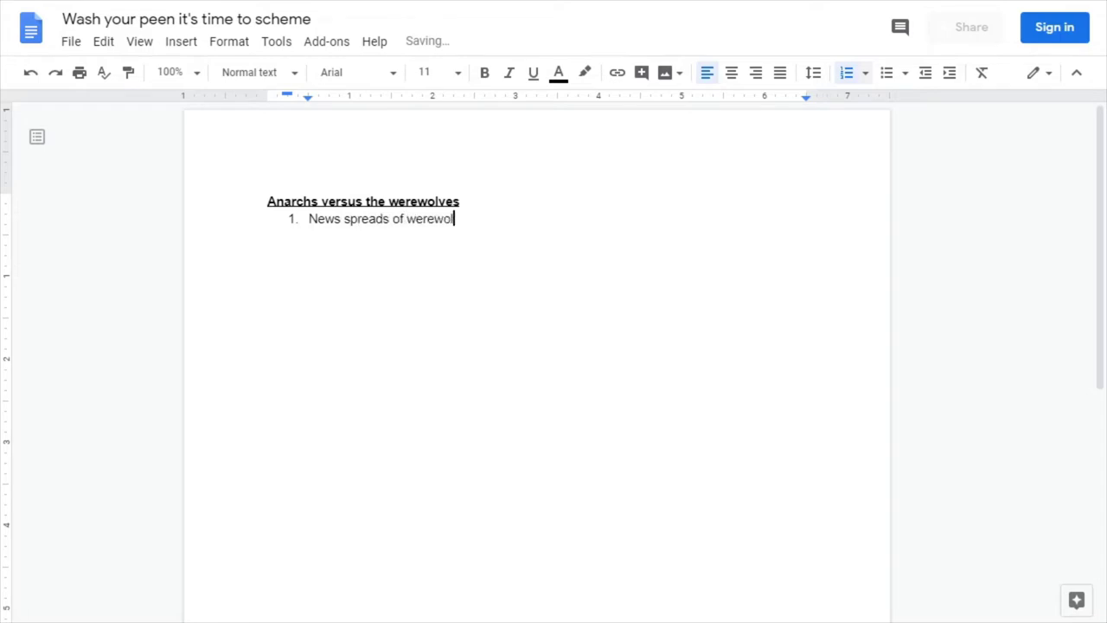
{"action": "type", "text": "ves spying on popul"}
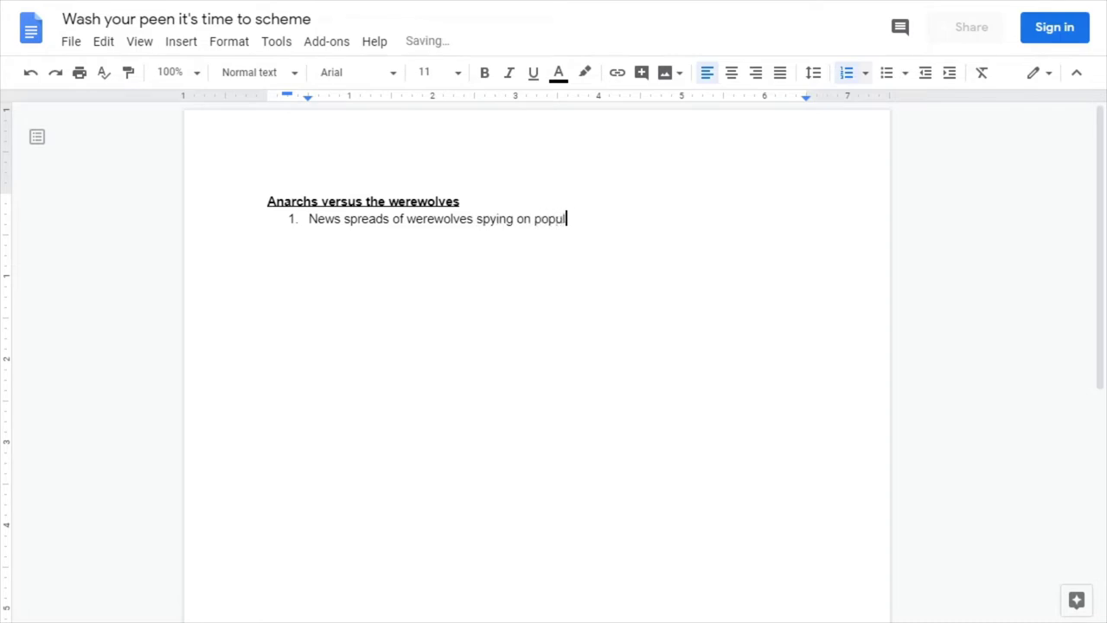
{"action": "type", "text": "ar anarch hideouts."}
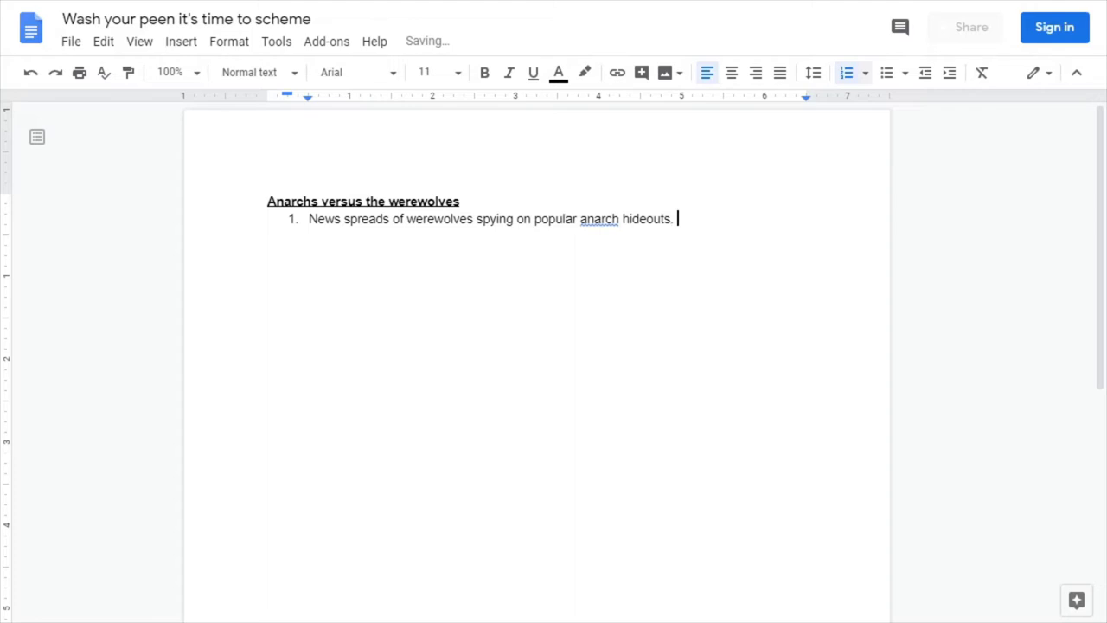
{"action": "key", "text": "BackSpace"}
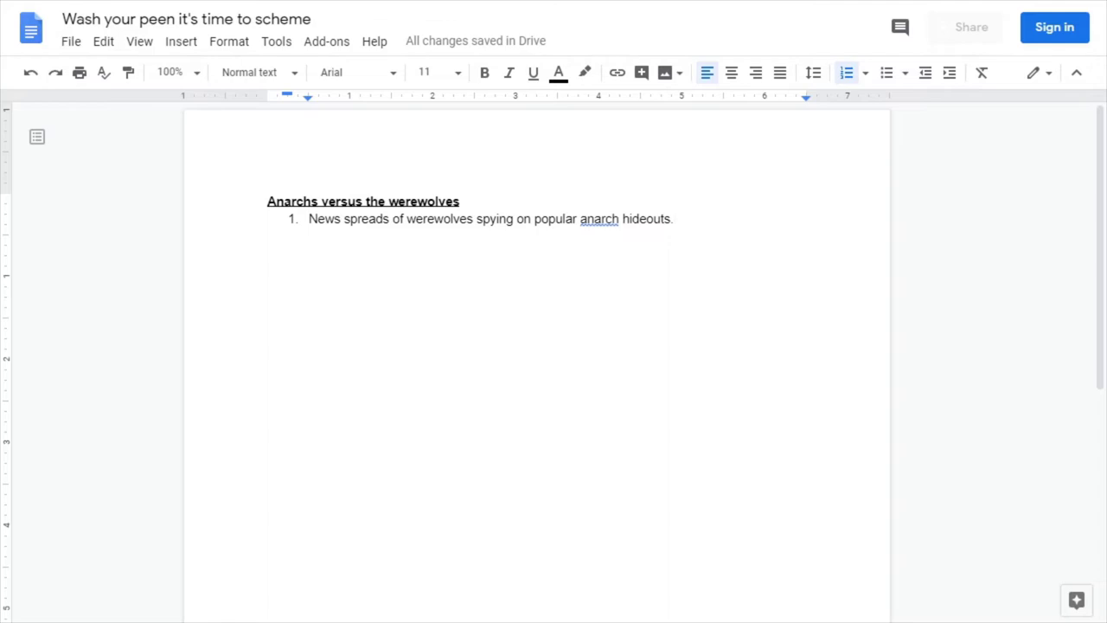
Add the second list item "One of the businesses the anarchs support comes under attack by Lupine forces."
{"action": "key", "text": "Return"}
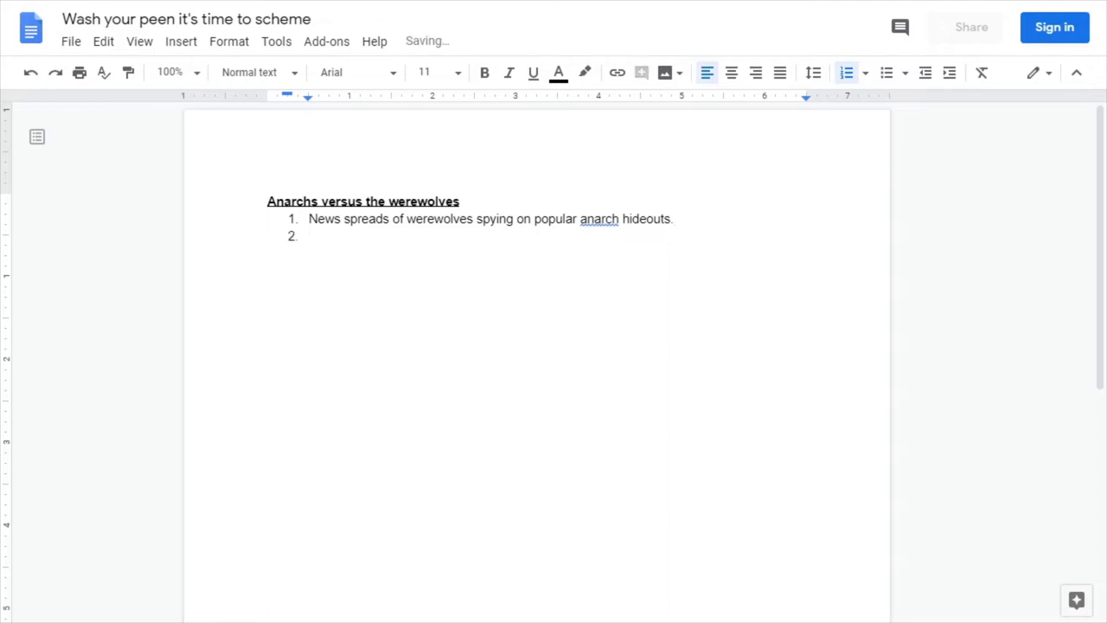
{"action": "type", "text": "One of the busin"}
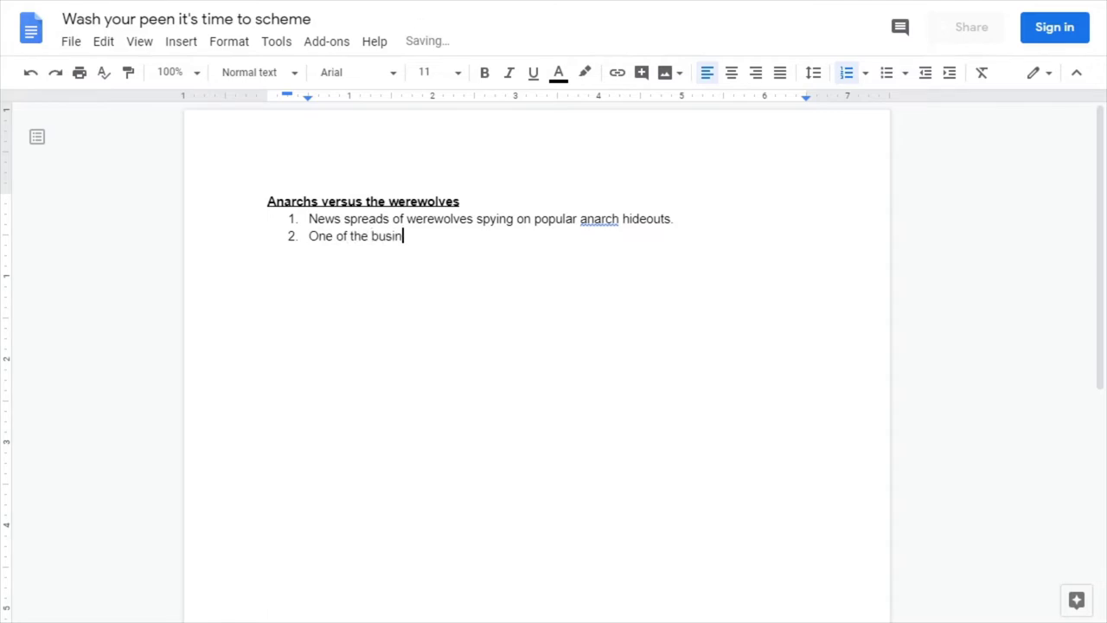
{"action": "type", "text": "esses the anarchs supp"}
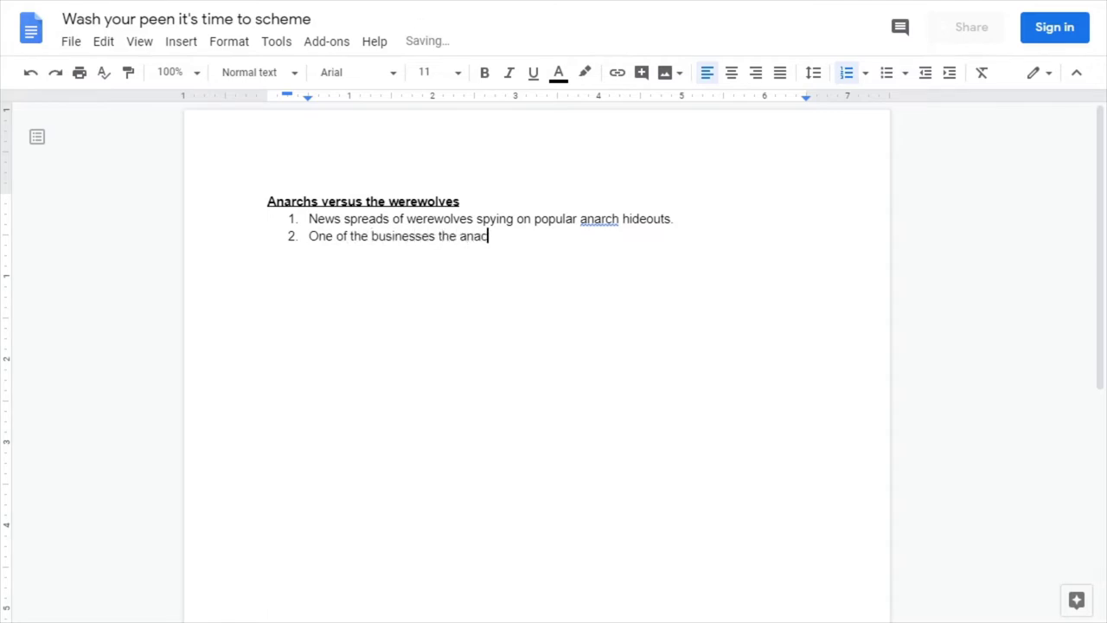
{"action": "type", "text": "ort"}
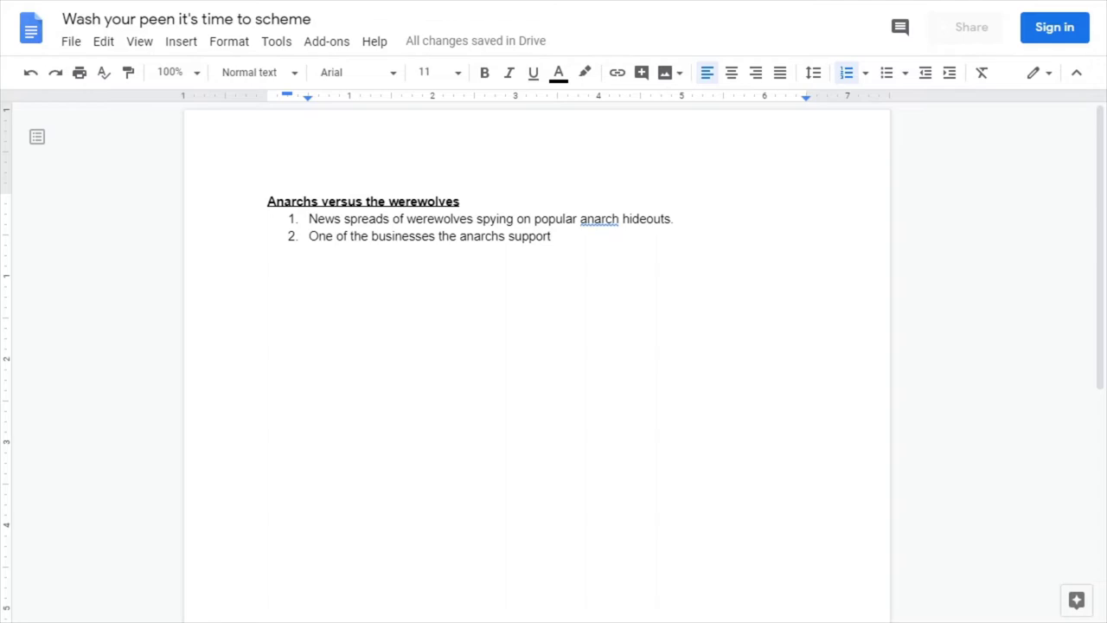
{"action": "type", "text": "c"}
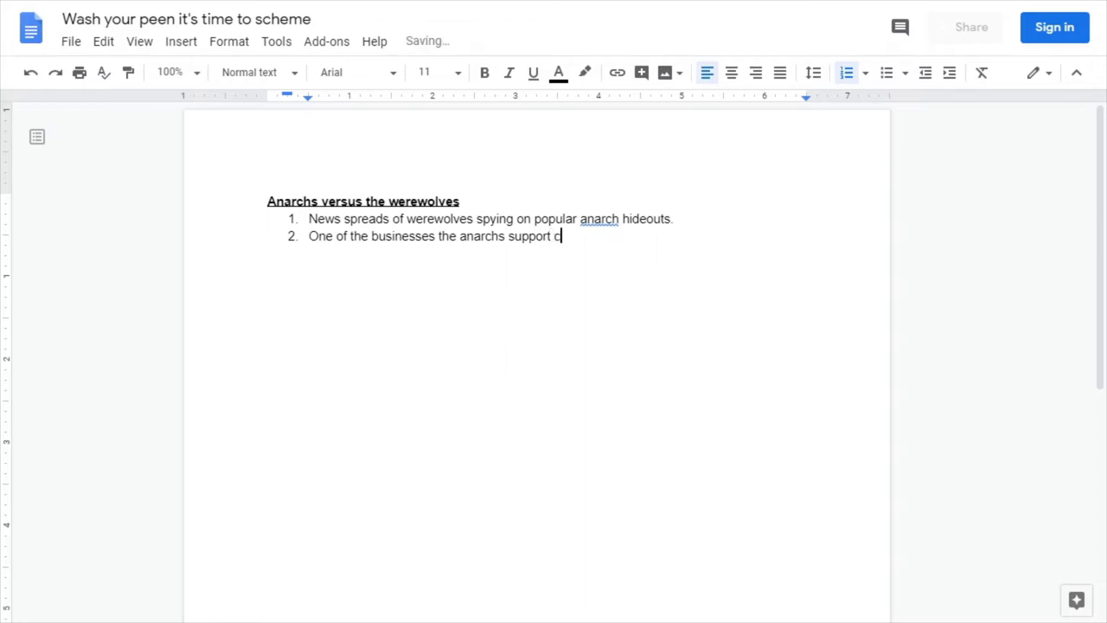
{"action": "type", "text": "omes under attack by"}
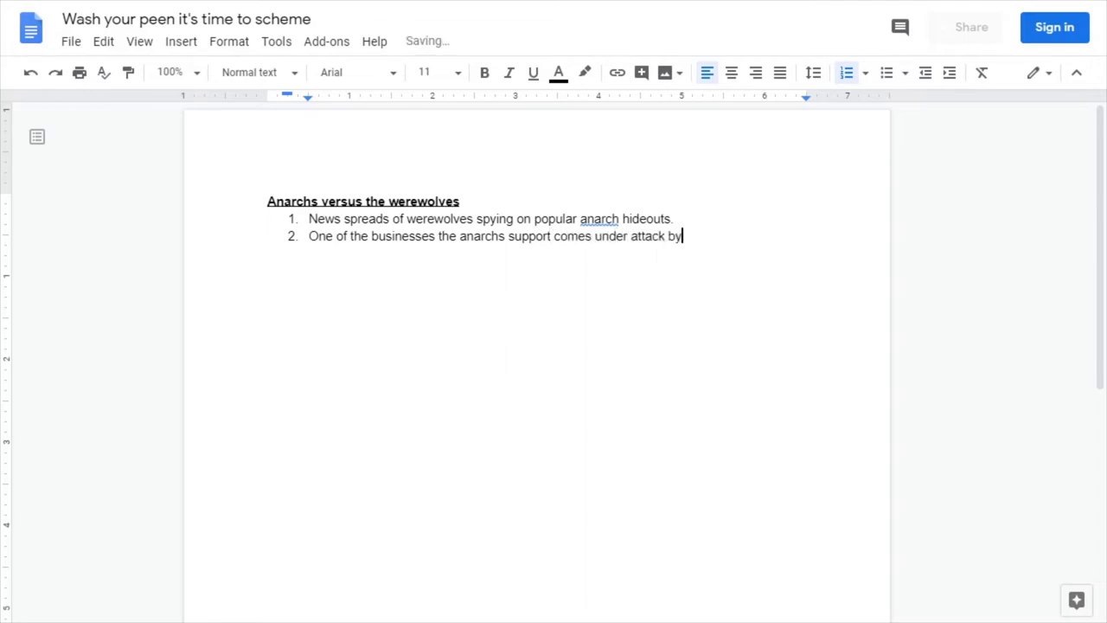
{"action": "type", "text": " Lupine forces. "}
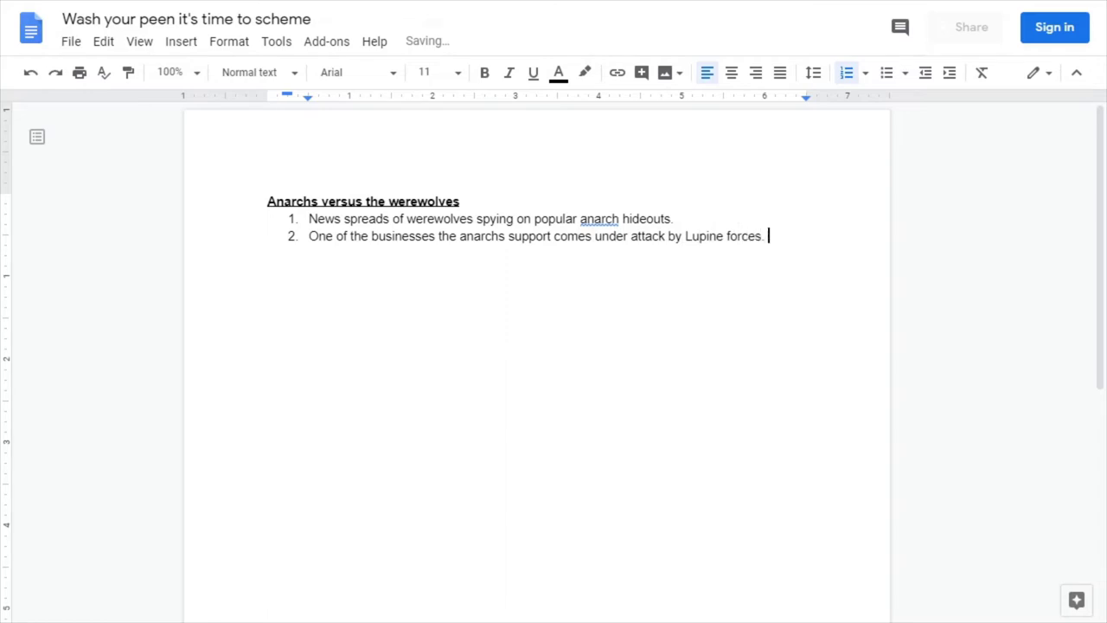
Extend the second list item with "No one is killed, but the destruction to property is immense."
{"action": "type", "text": "No one is kille"}
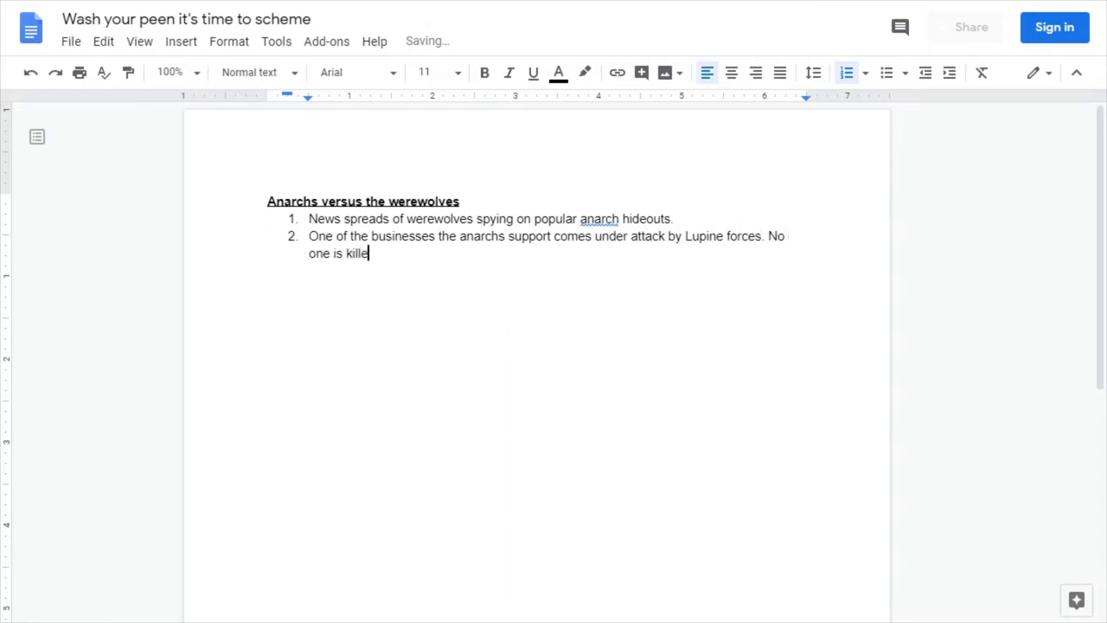
{"action": "type", "text": "d, but the destruction to prope"}
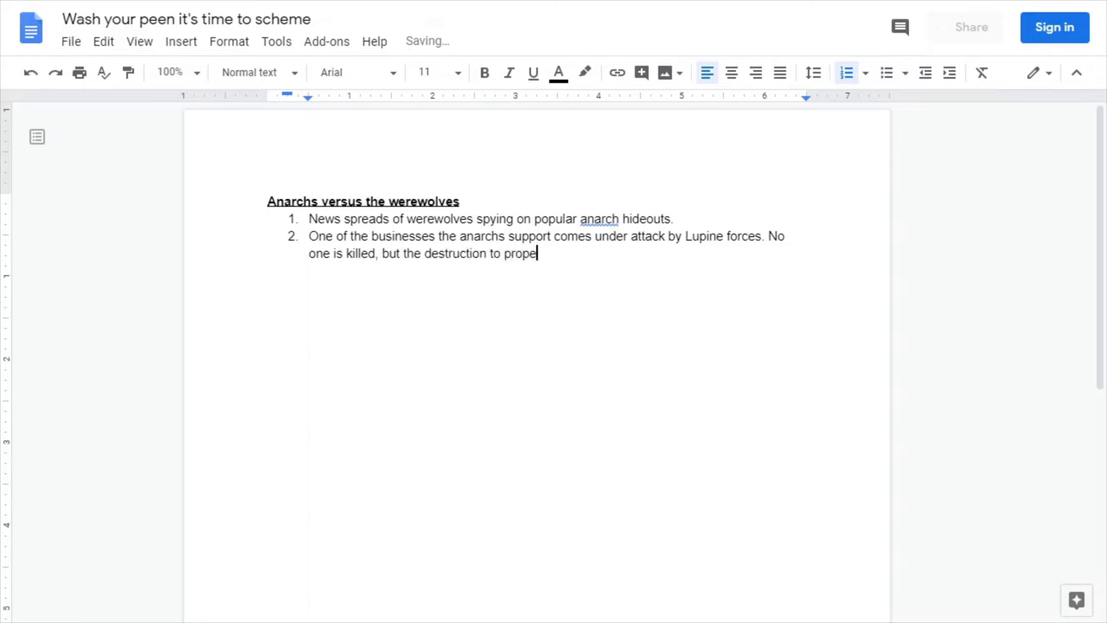
{"action": "type", "text": "rty is immense."}
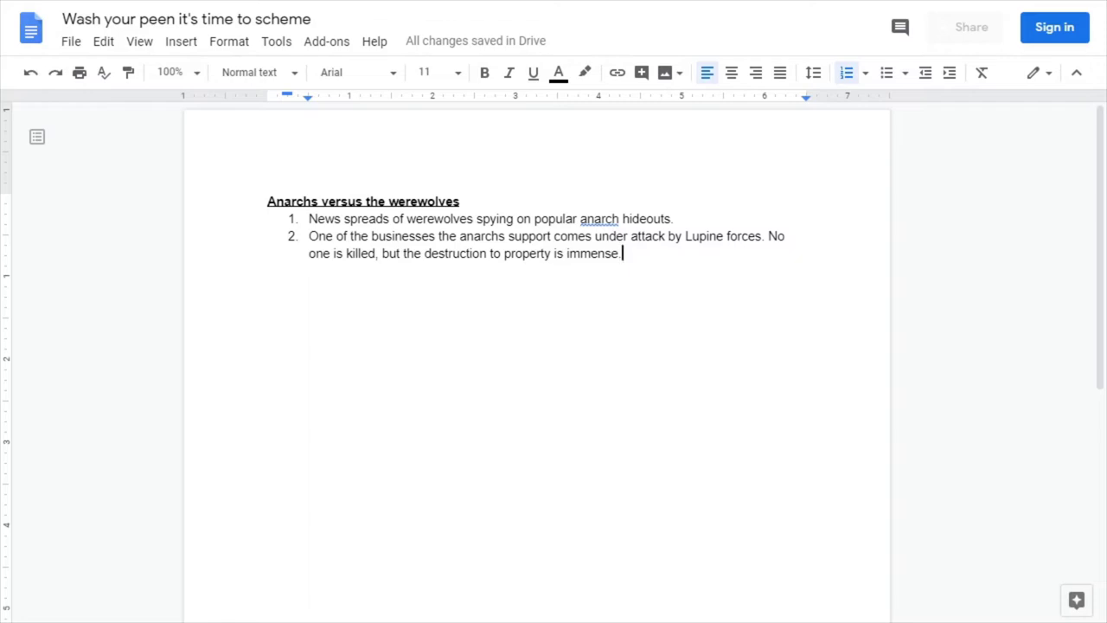
{"action": "left_click", "coordinate": [459, 201]}
{"action": "triple_click", "coordinate": [459, 201]}
{"action": "triple_click", "coordinate": [484, 218]}
Add the third list item "Another werewolf attack manages to take the life of a vampire (possibly one connected to the PCs)."
{"action": "left_click", "coordinate": [621, 253]}
{"action": "key", "text": "Return"}
{"action": "type", "text": "Another werew"}
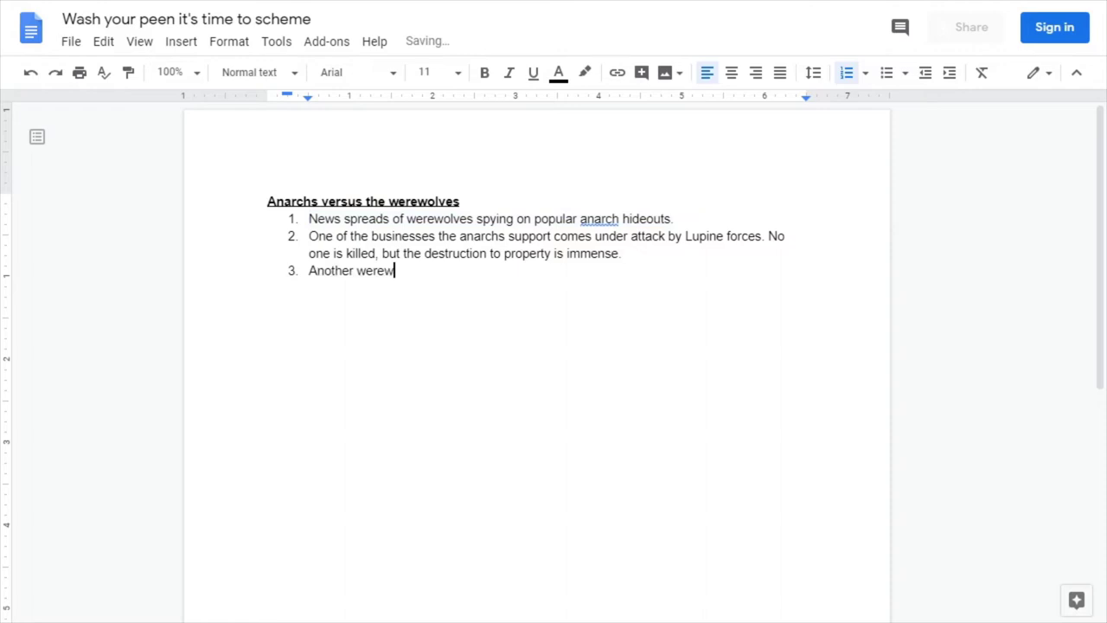
{"action": "type", "text": "olf attack mana"}
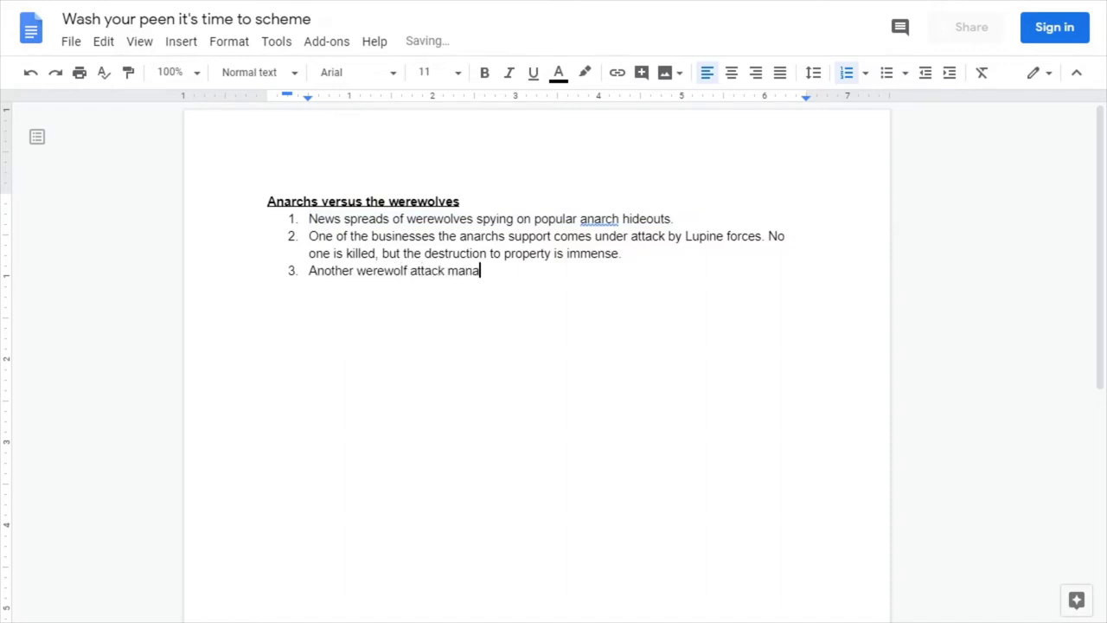
{"action": "type", "text": "ges to take the "}
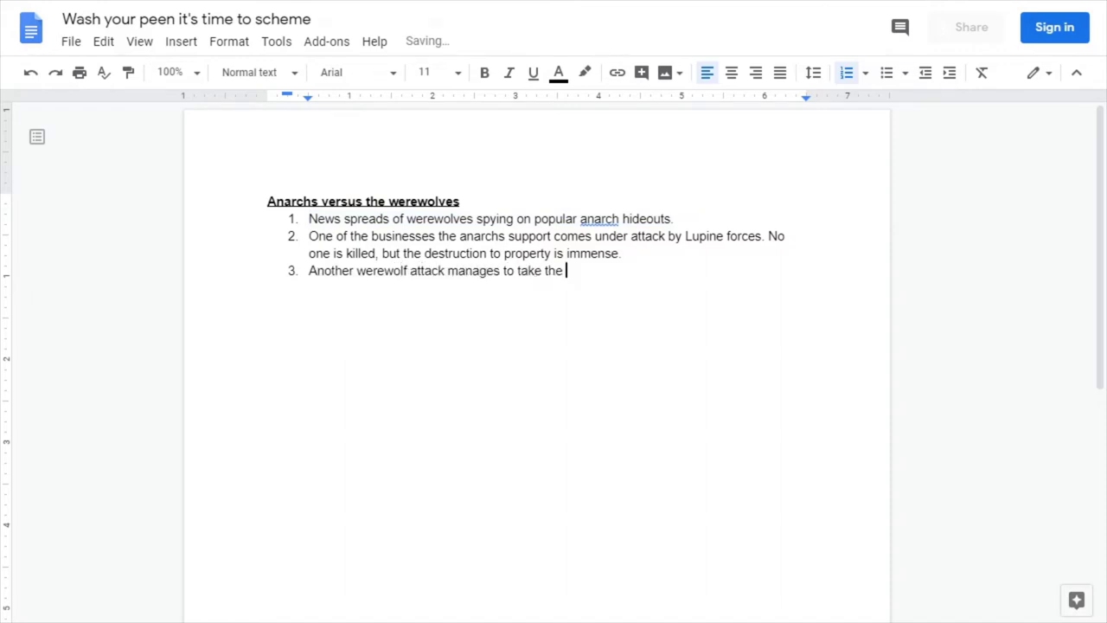
{"action": "type", "text": "life of a vampire"}
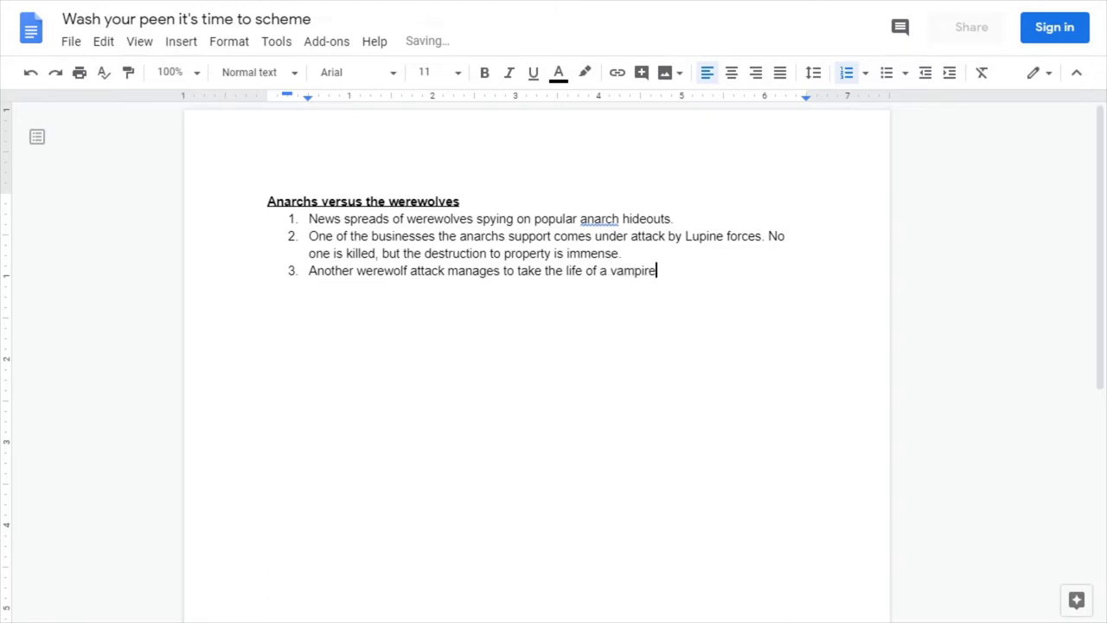
{"action": "type", "text": " (possibly one conne"}
{"action": "type", "text": "cted to the "}
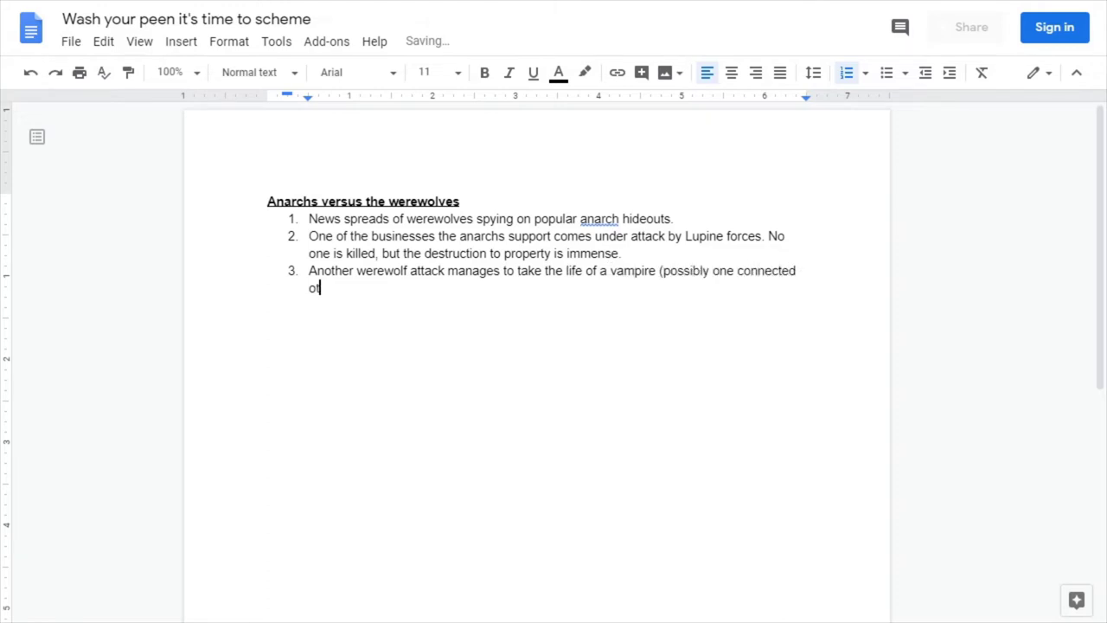
{"action": "type", "text": "PCs)."}
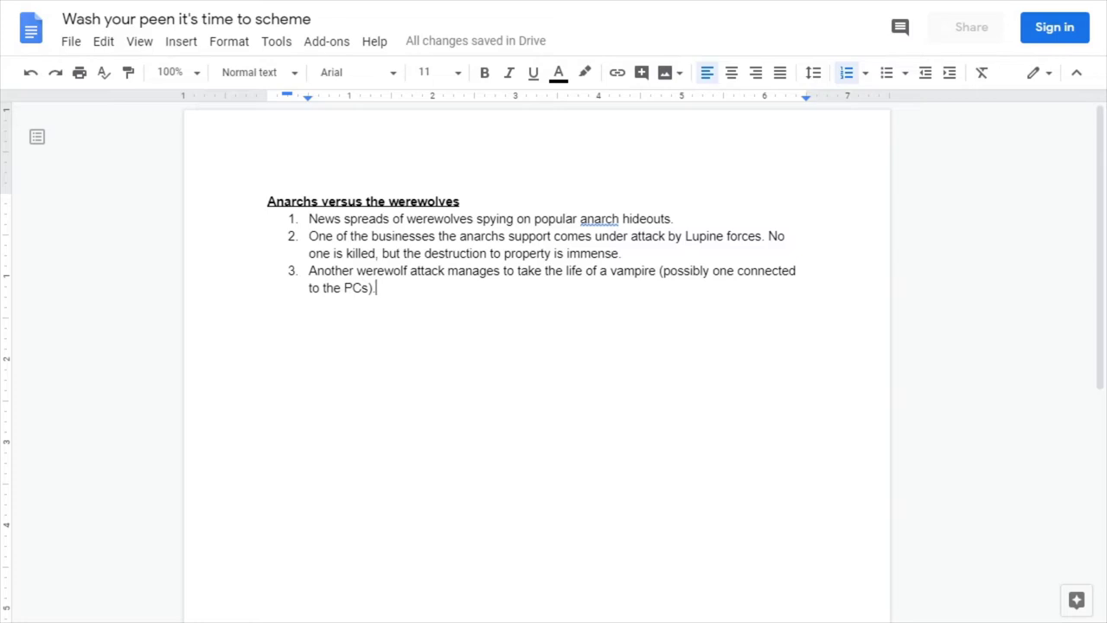
{"action": "triple_click", "coordinate": [491, 219]}
{"action": "left_click", "coordinate": [576, 270]}
{"action": "left_click", "coordinate": [640, 219]}
{"action": "left_click", "coordinate": [375, 288]}
{"action": "left_click", "coordinate": [655, 218]}
{"action": "left_click", "coordinate": [659, 235]}
Append the sentence "Baron Lloyd declares war on the Lupine." to the end of the third list item
{"action": "left_click", "coordinate": [377, 287]}
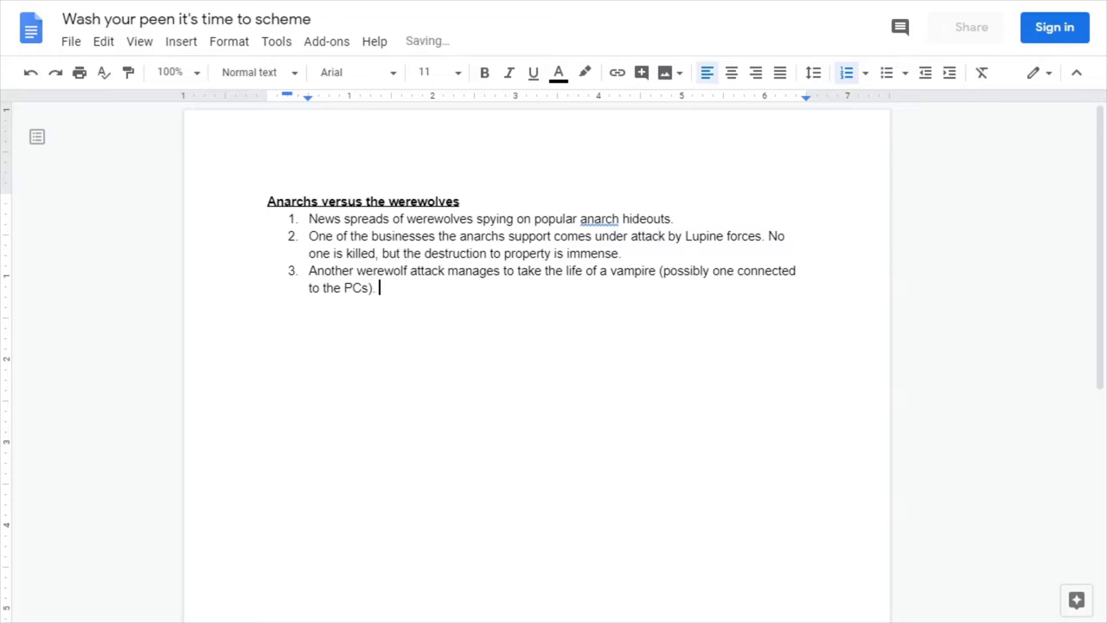
{"action": "type", "text": "Baron Lloyd de"}
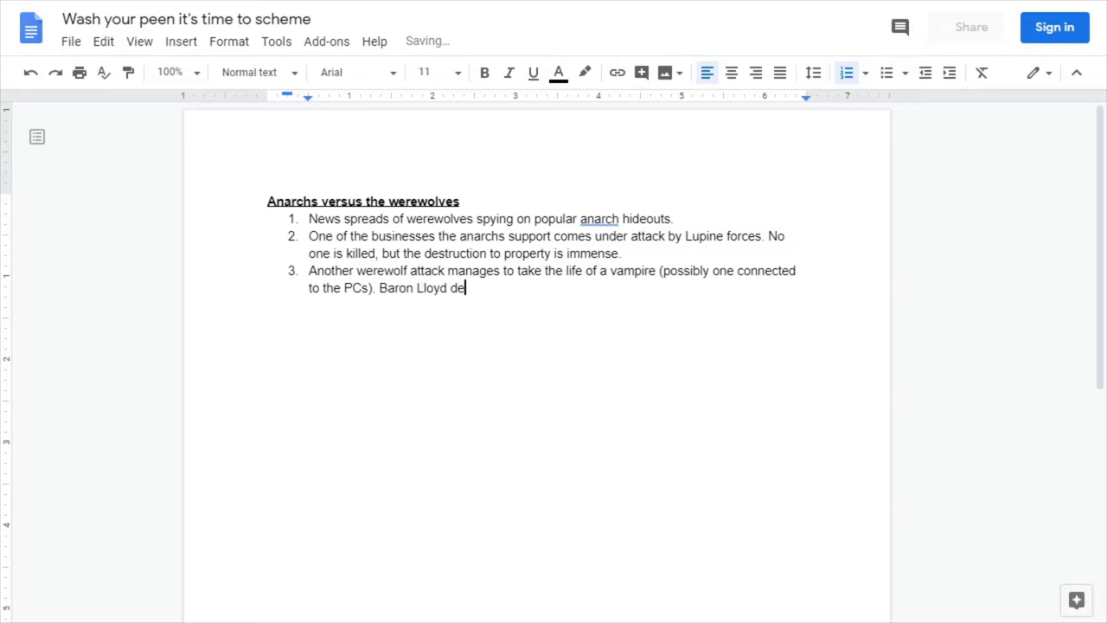
{"action": "type", "text": "clares war on the Lup"}
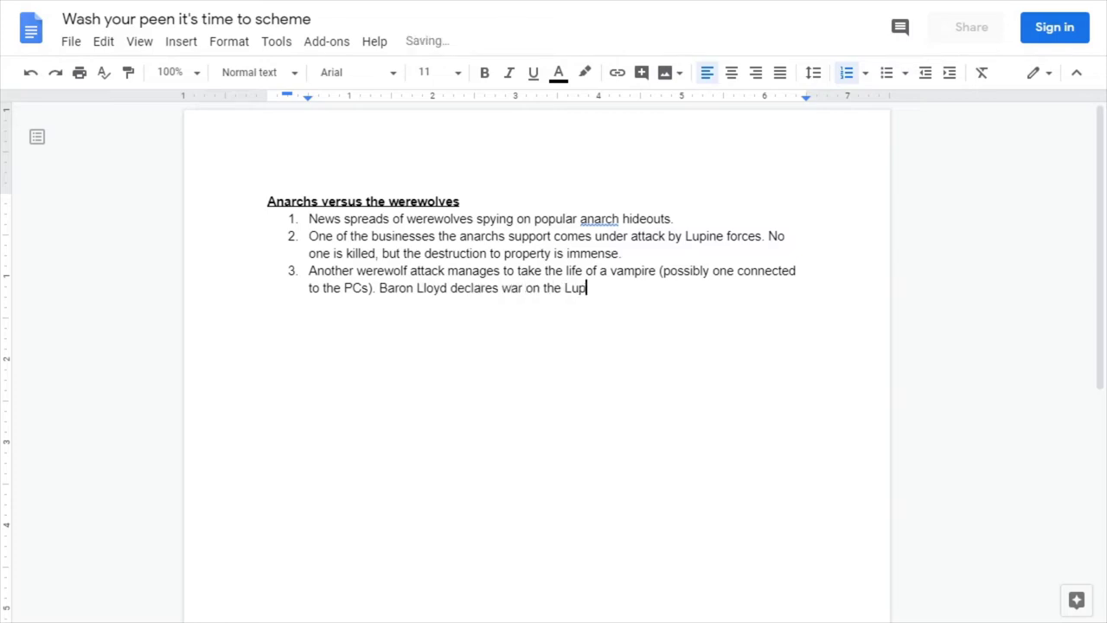
{"action": "type", "text": "ine."}
Add the fourth list item "The baron assembles a coterie to scout out potential Lupine hideouts; one of the PC's allies is a member."
{"action": "key", "text": "Return"}
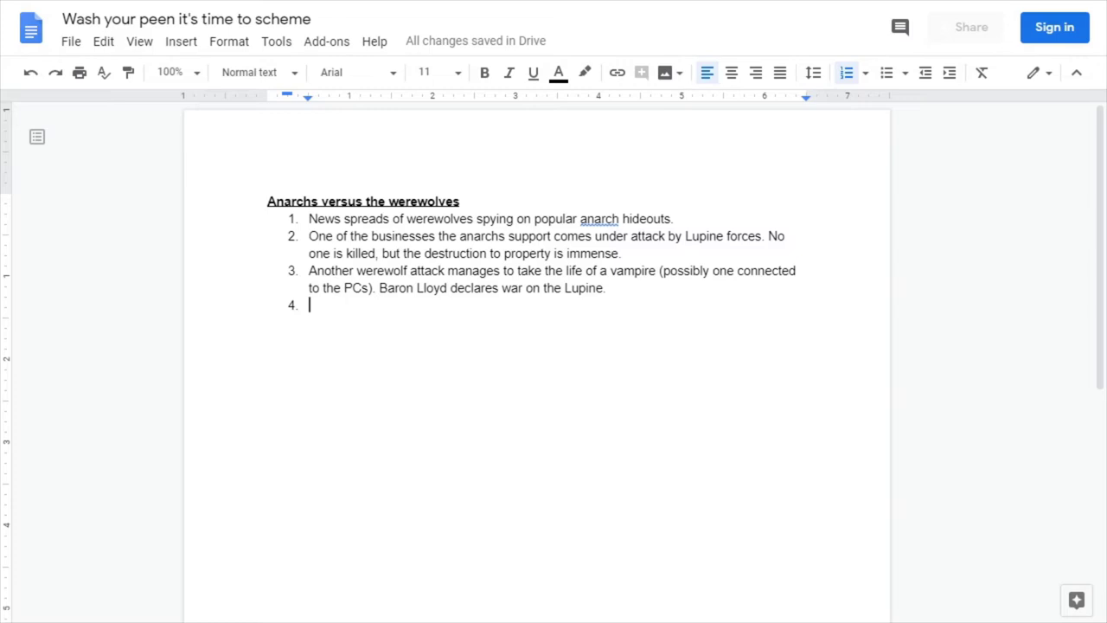
{"action": "type", "text": "The "}
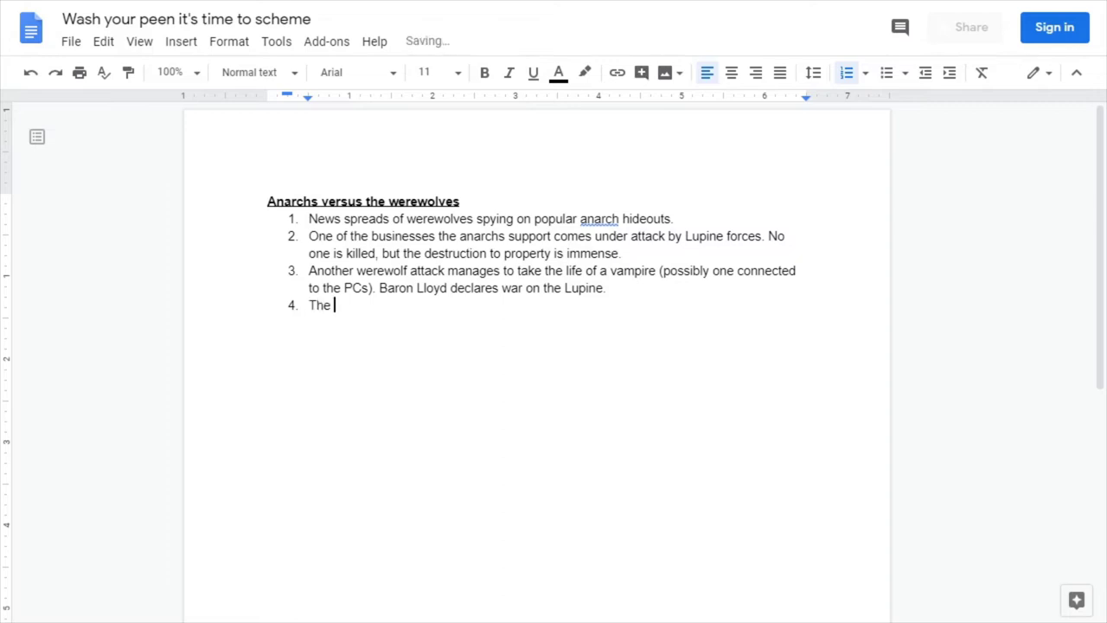
{"action": "type", "text": "baron assembles a coterie o"}
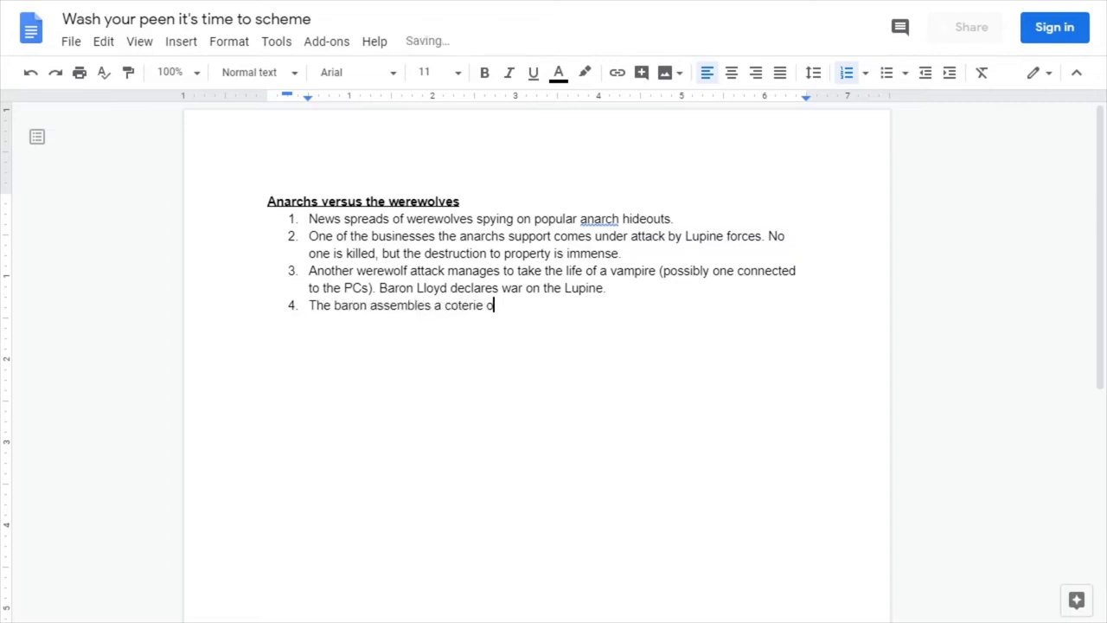
{"action": "key", "text": "BackSpace"}
{"action": "type", "text": "to scout out poten"}
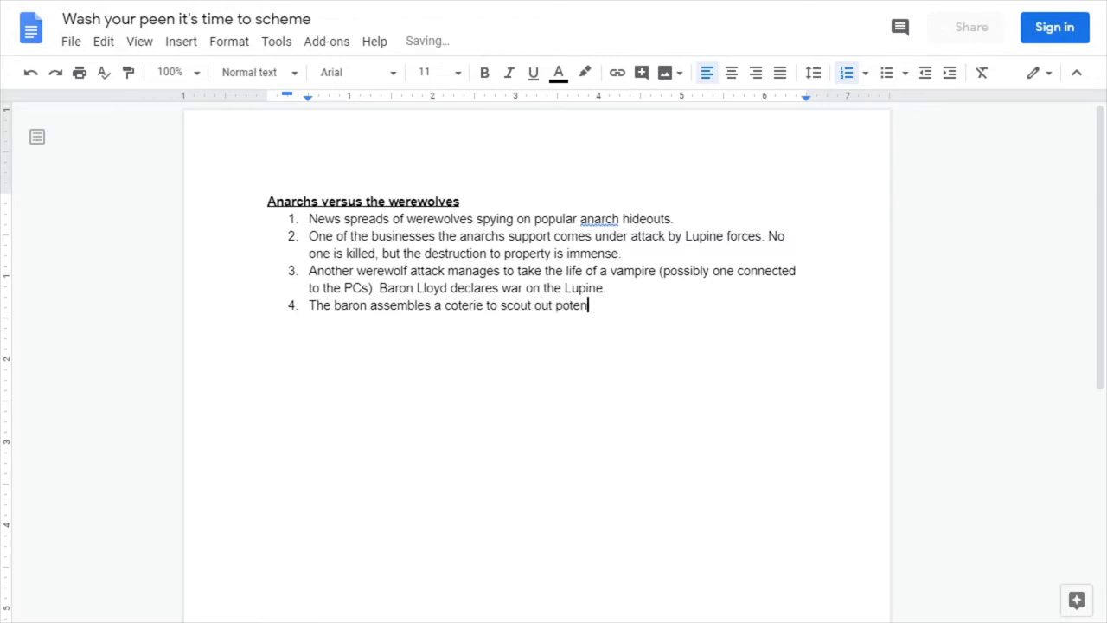
{"action": "type", "text": "tial Lupine hideouts; one of the"}
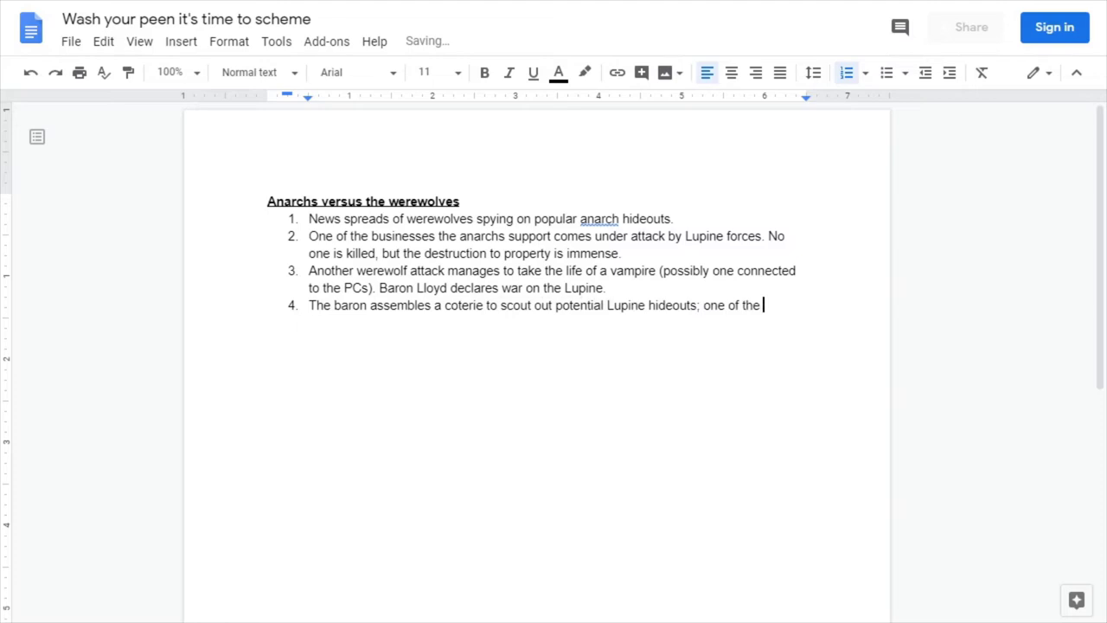
{"action": "type", "text": "PC's "}
{"action": "type", "text": "allies is a member."}
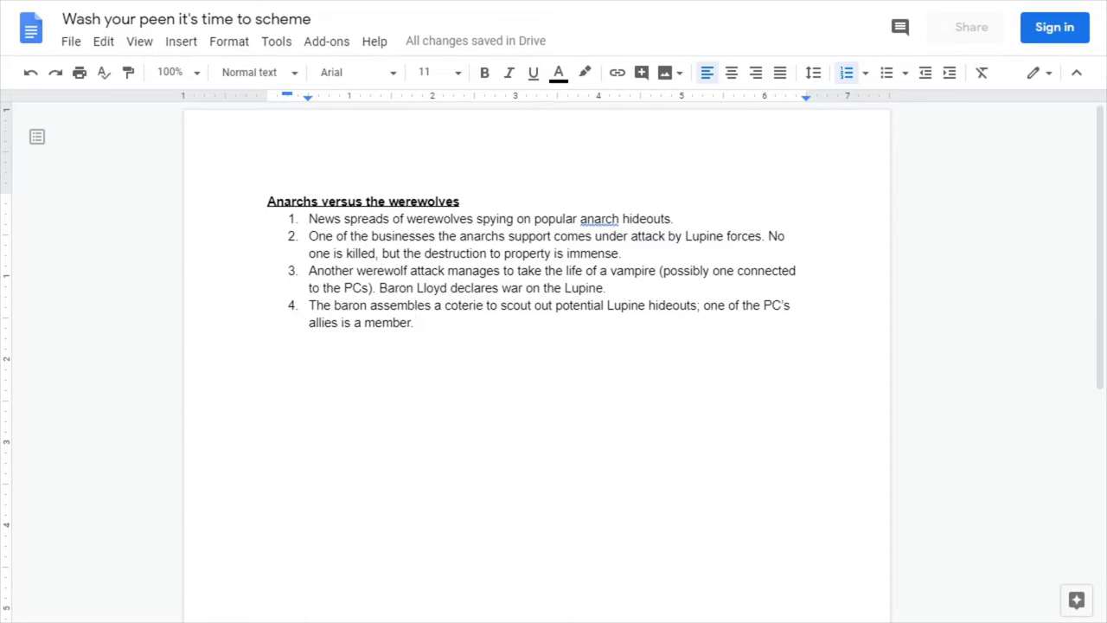
Append the sentence "The coterie goes missing on its first mission." to the end of the fourth list item
{"action": "type", "text": "Th"}
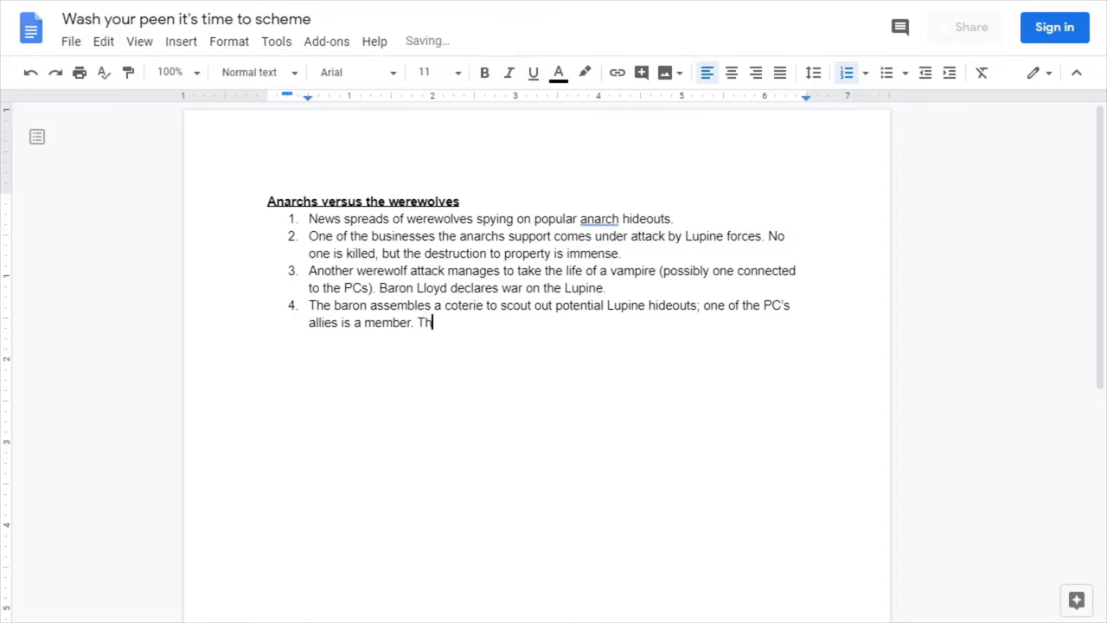
{"action": "type", "text": "e coterie goes missing o"}
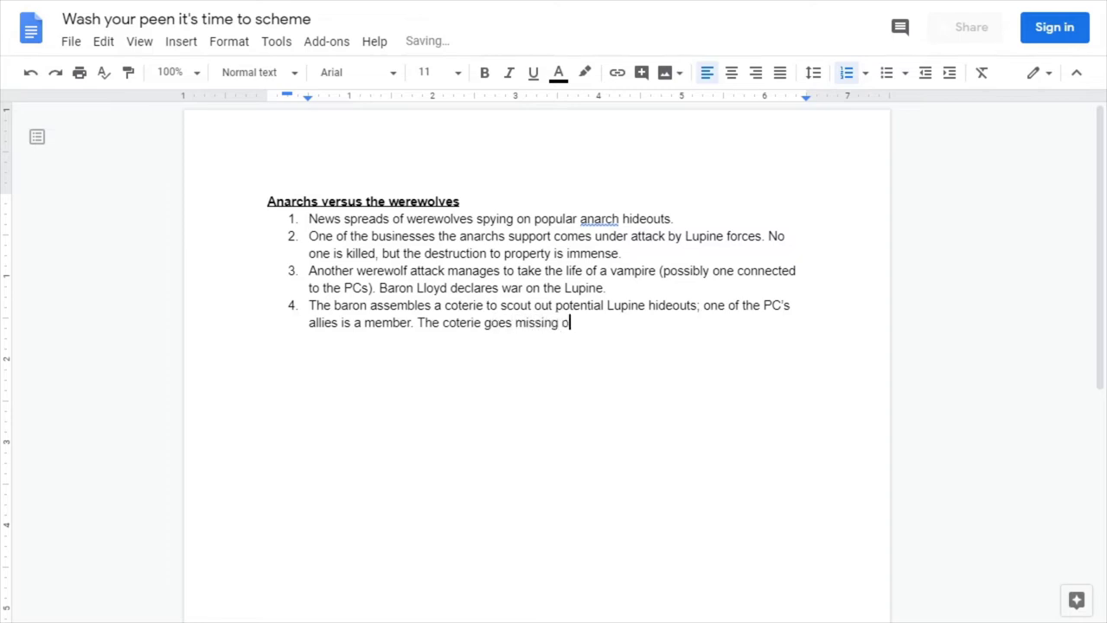
{"action": "type", "text": "n its first missiop"}
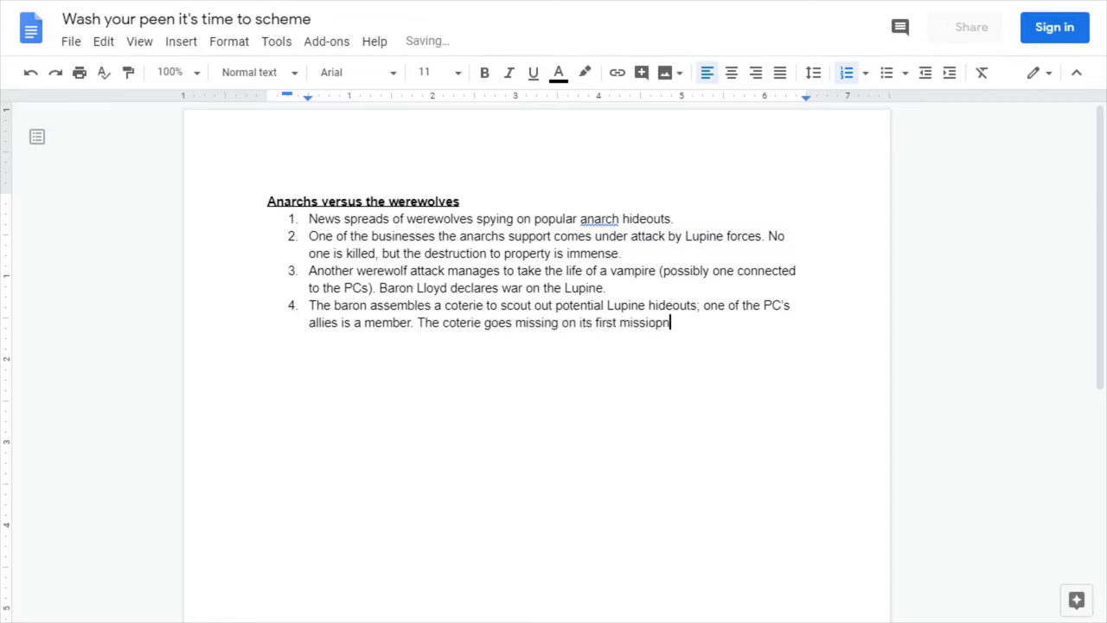
{"action": "key", "text": "BackSpace"}
{"action": "type", "text": "n."}
Add the fifth list item "The war escalates to full-blown violence, with fighting in the streets."
{"action": "key", "text": "Return"}
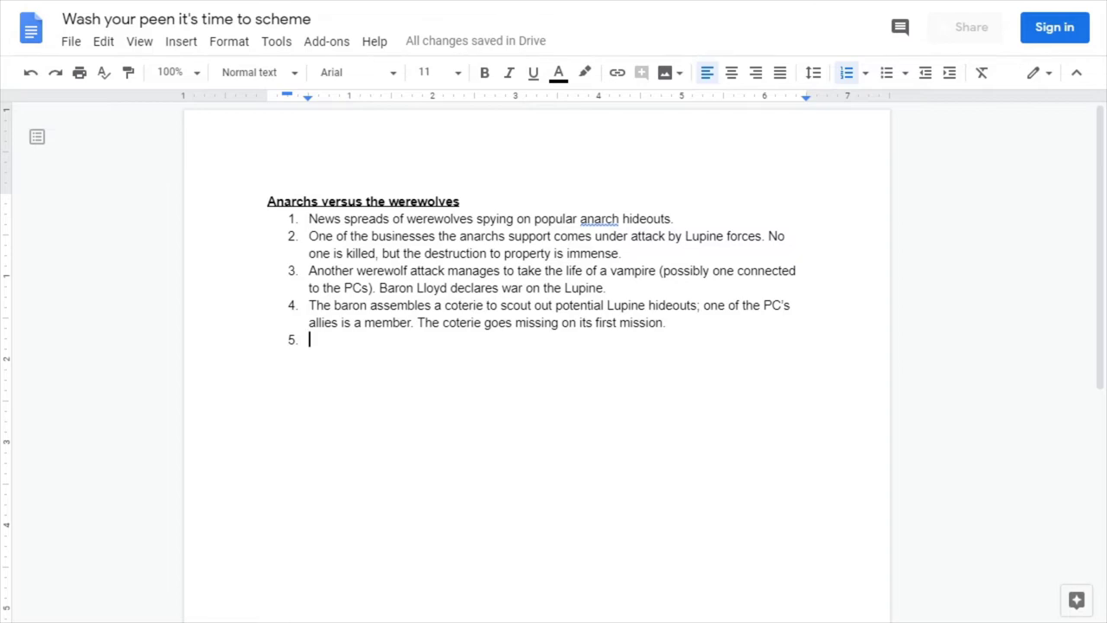
{"action": "type", "text": "The war "}
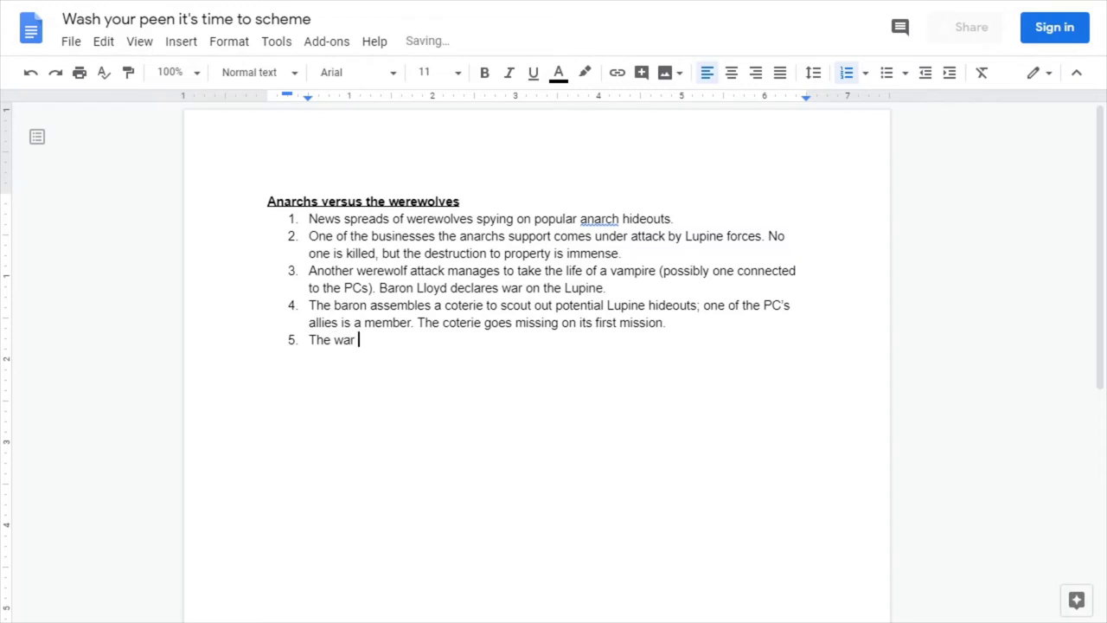
{"action": "type", "text": "escalates to full-blown"}
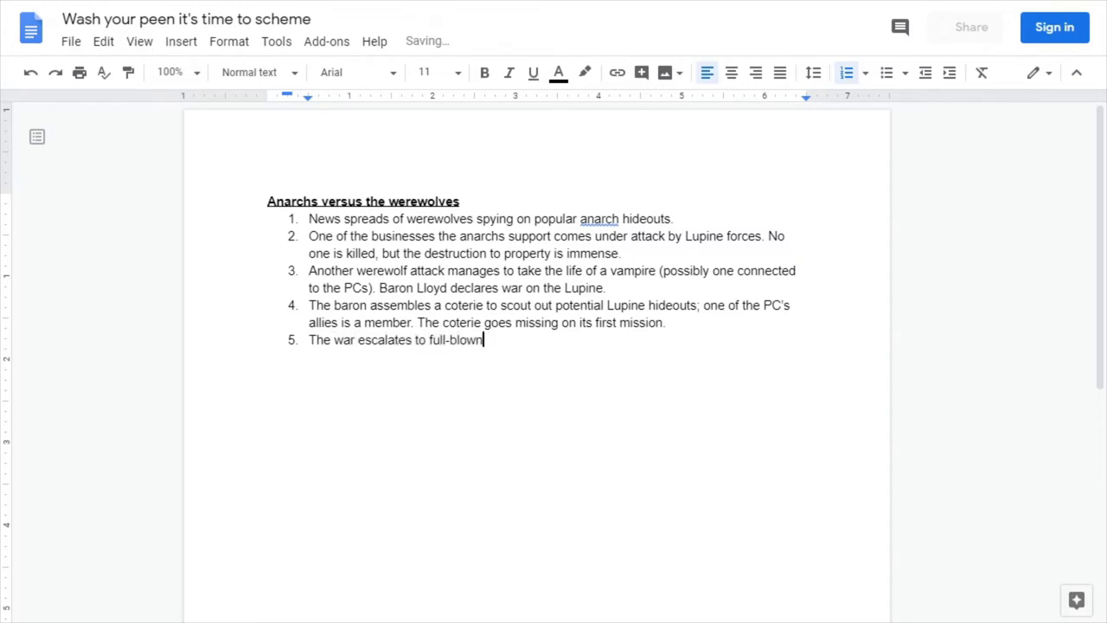
{"action": "type", "text": " violence, with  f"}
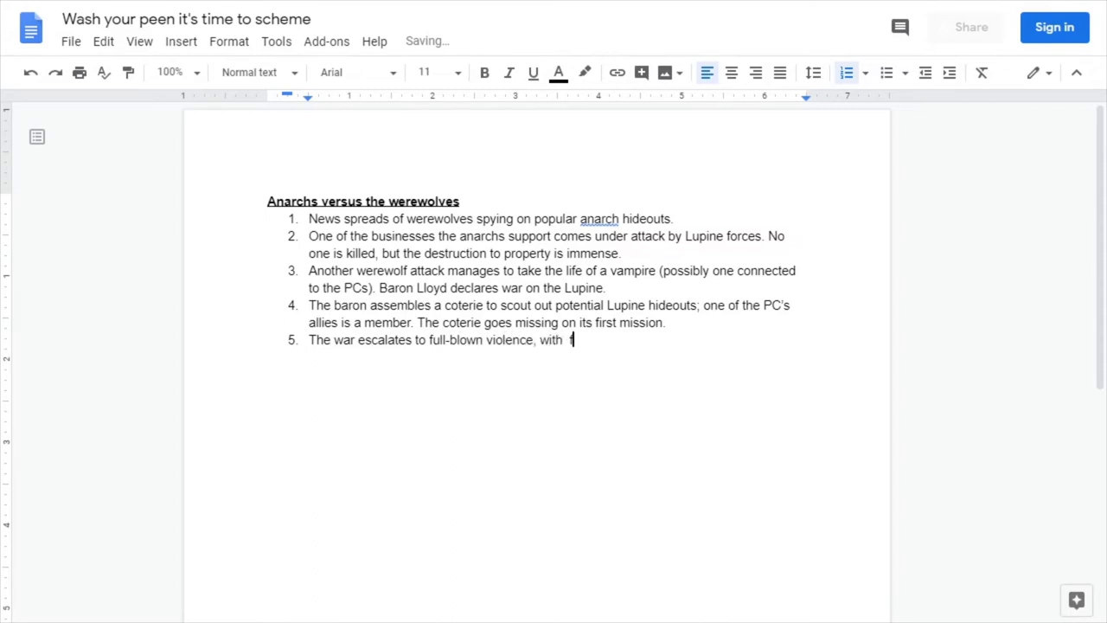
{"action": "type", "text": "ighting in the street"}
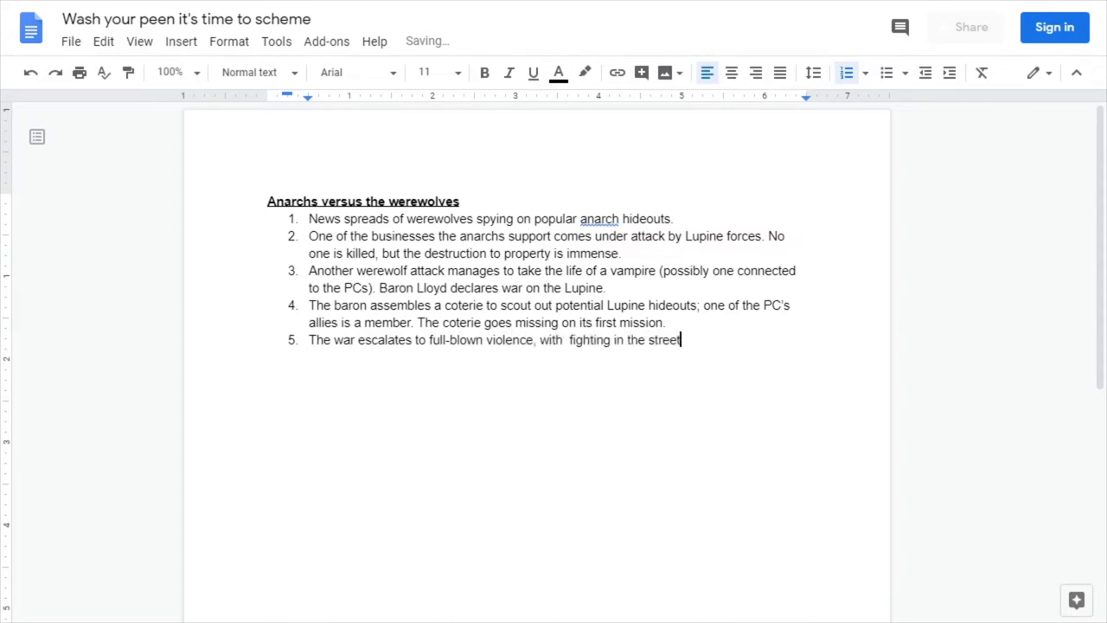
Extend the fifth list item with "Mortal authorities are alerted, increasing Second Inquisition presence within Marrowridge."
{"action": "type", "text": "s. Mortal authorities are aler"}
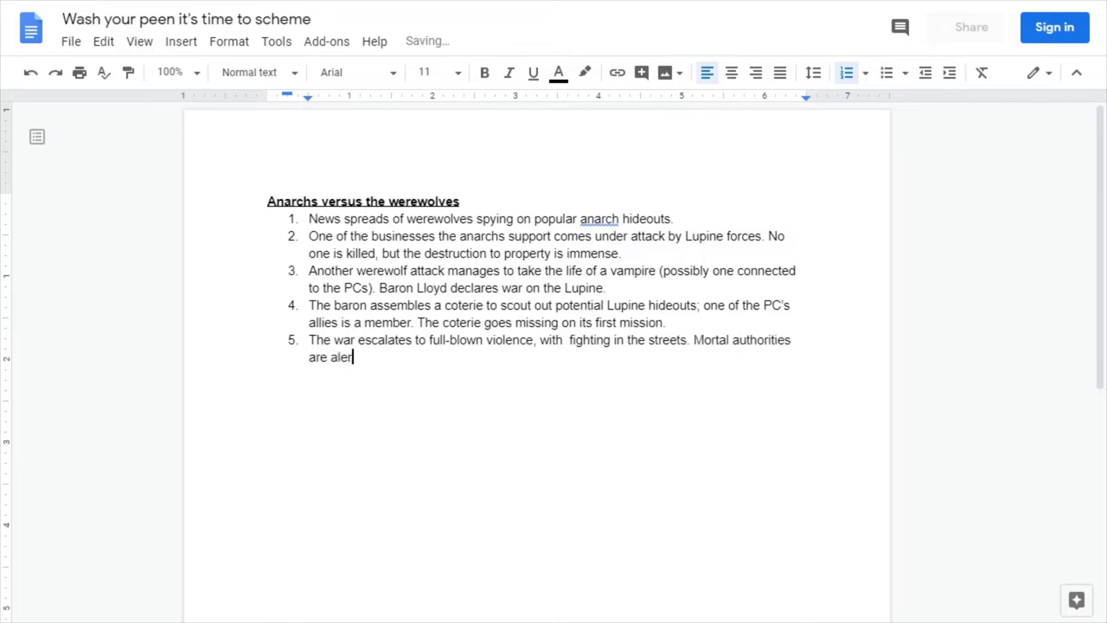
{"action": "type", "text": "ted, increasing"}
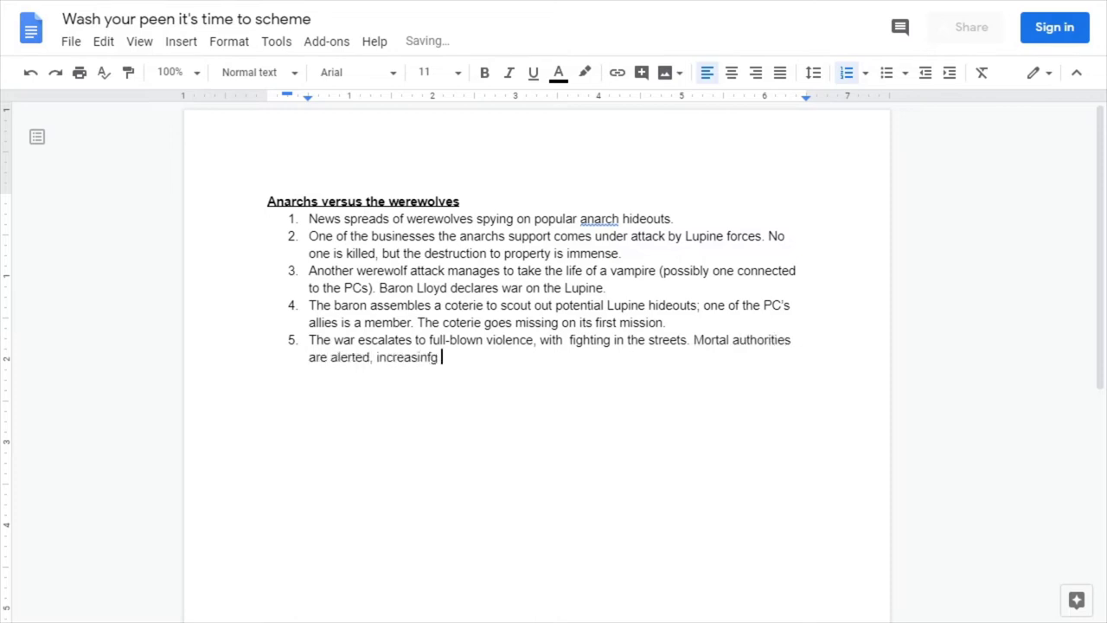
{"action": "key", "text": "BackSpace"}
{"action": "type", "text": "g Second Inquisition presence "}
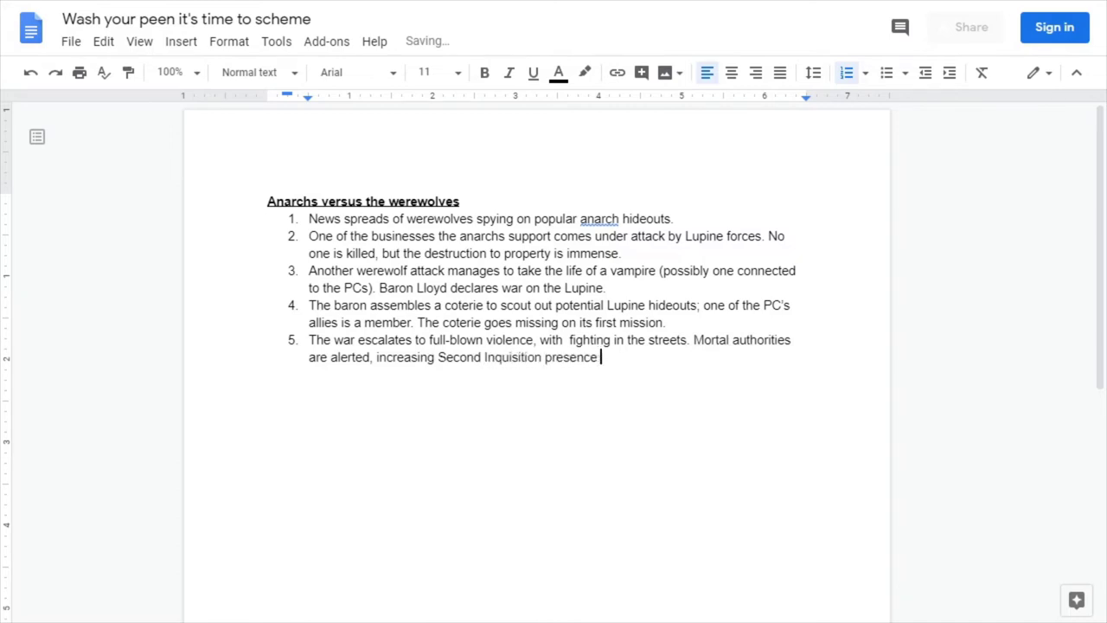
{"action": "type", "text": "within Marrowridge."}
Begin the sixth list item with "Elisa, the Baron's right hand man, strikes a deal with the Lupine in secret"
{"action": "key", "text": "Return"}
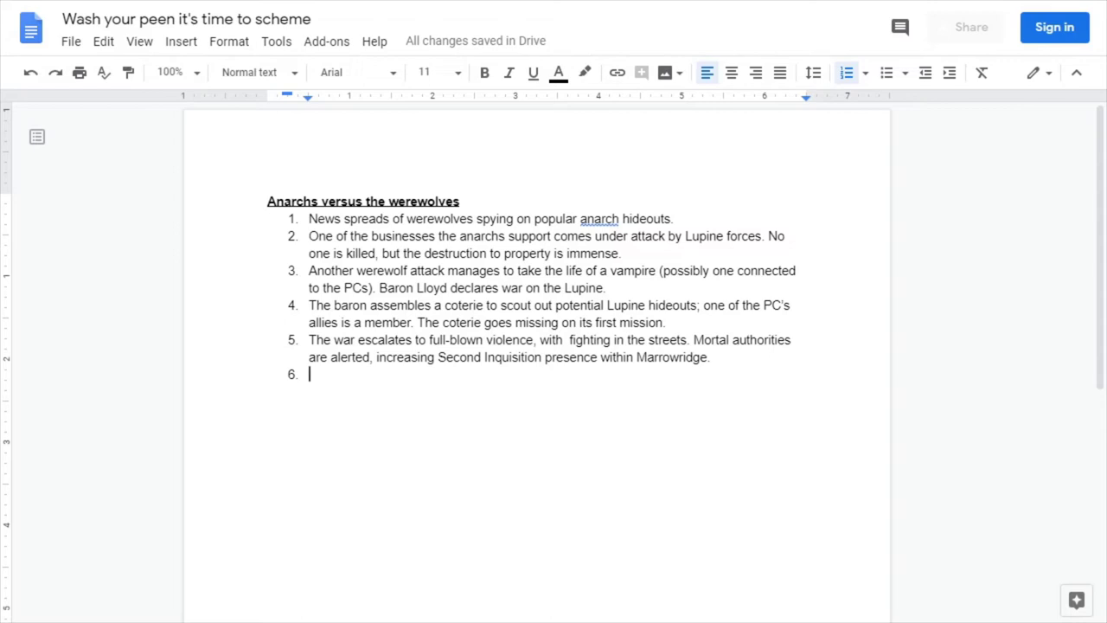
{"action": "type", "text": "Elisa, the"}
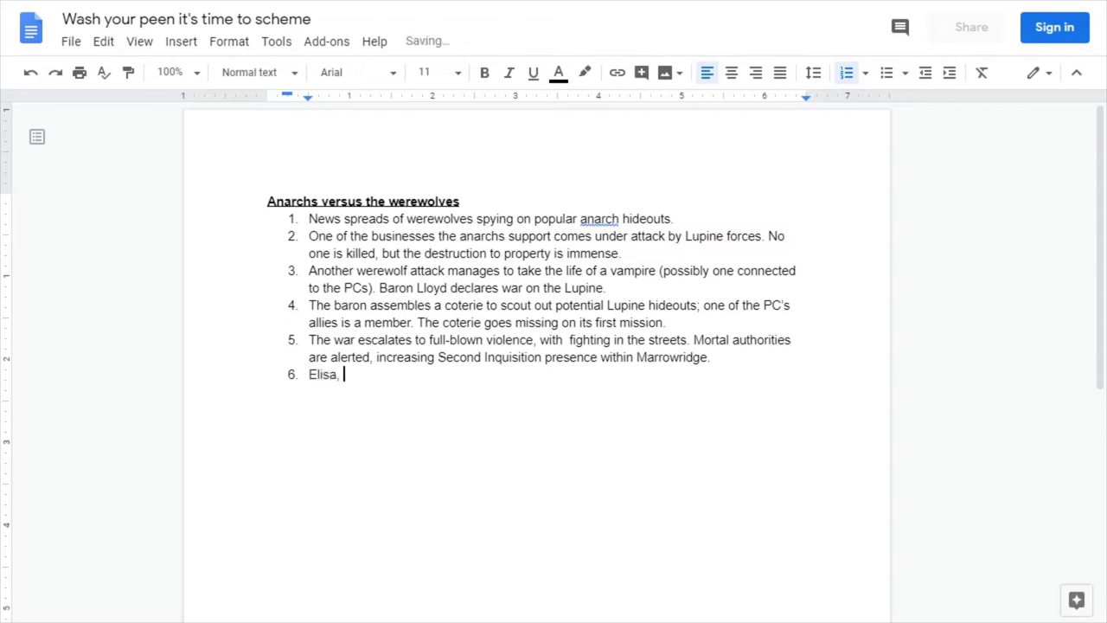
{"action": "key", "text": "BackSpace"}
{"action": "key", "text": "BackSpace"}
{"action": "type", "text": "th"}
{"action": "key", "text": "BackSpace"}
{"action": "key", "text": "BackSpace"}
{"action": "type", "text": "he B and"}
{"action": "key", "text": "BackSpace"}
{"action": "key", "text": "BackSpace"}
{"action": "key", "text": "BackSpace"}
{"action": "key", "text": "BackSpace"}
{"action": "type", "text": "aron's right hand m"}
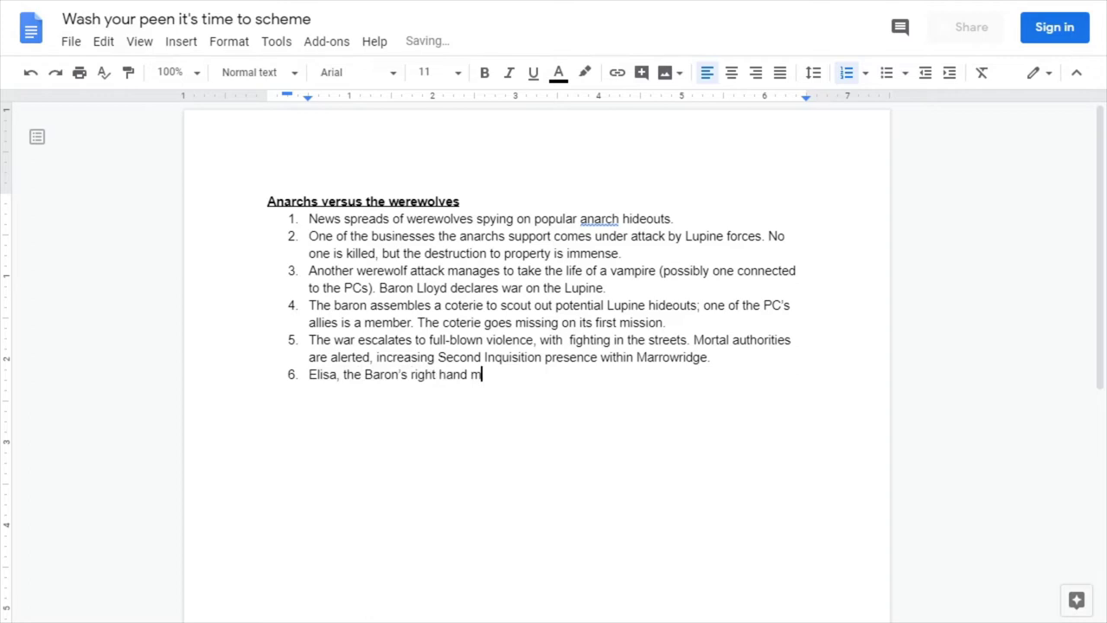
{"action": "type", "text": "an, strikes a deal "}
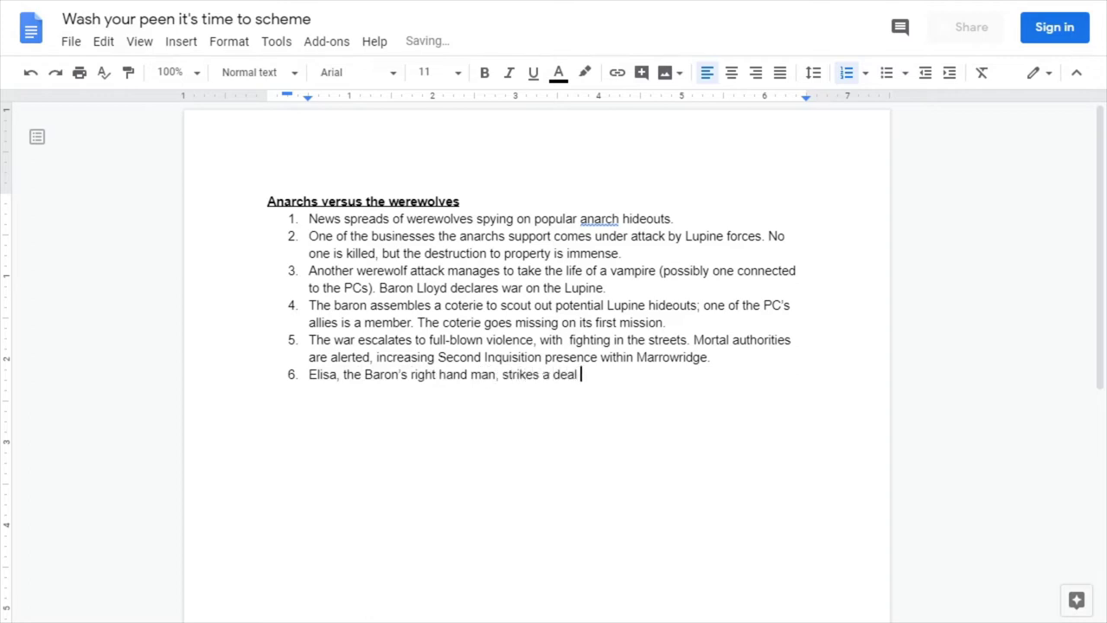
{"action": "type", "text": "with the Lupine i"}
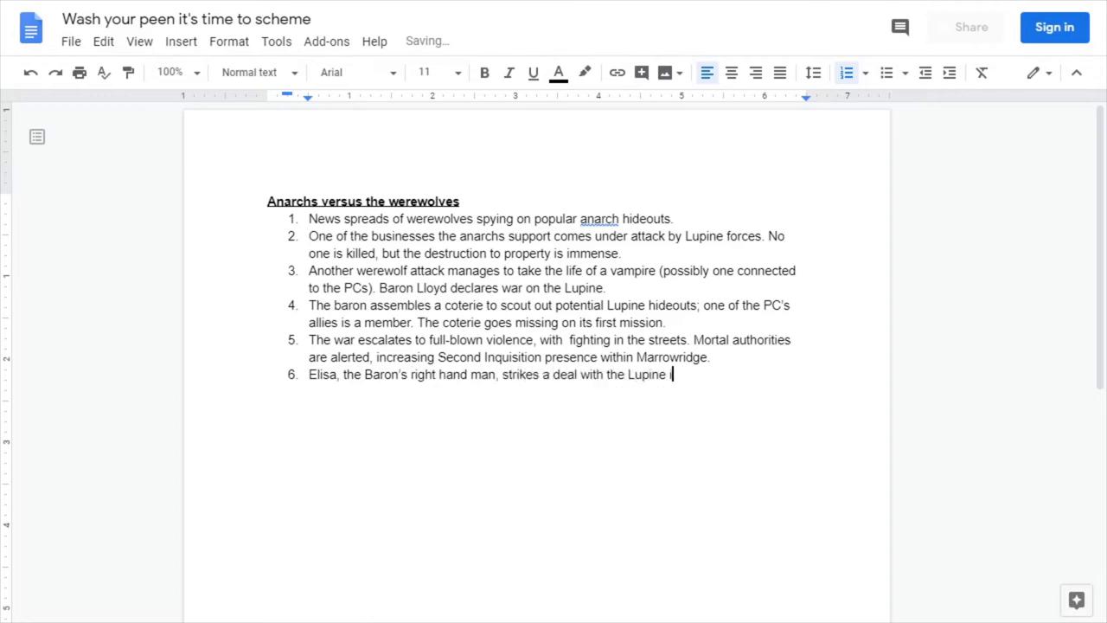
Continue the sixth item with ": the anarchs will sacrifice one vampire every year in exchange for the Lupine leaving the city alone."
{"action": "type", "text": "n secret: the anarchs wil"}
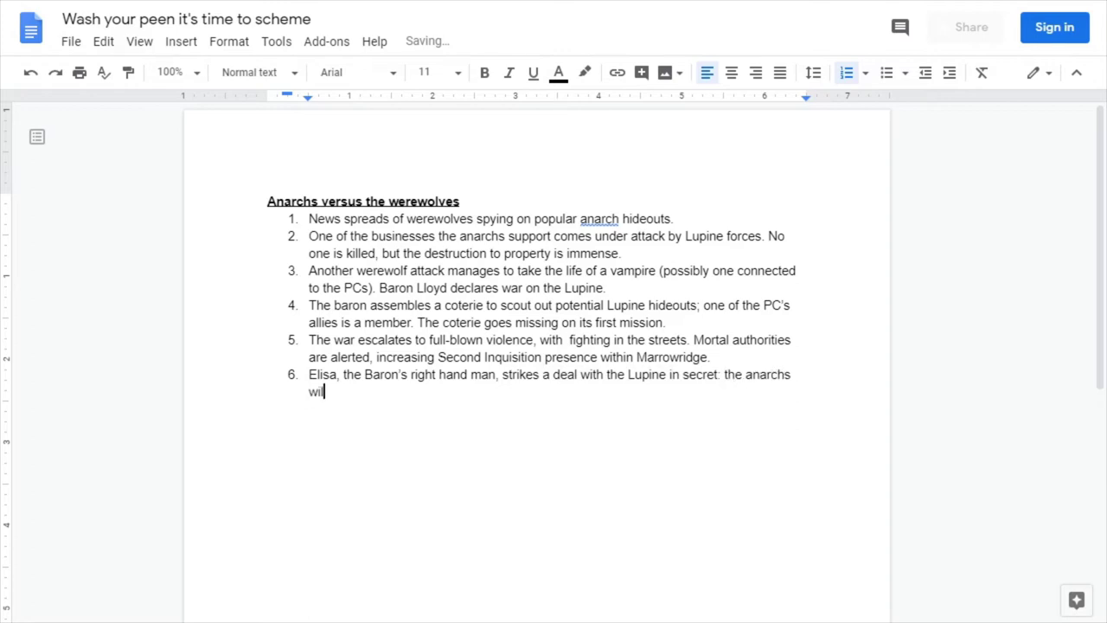
{"action": "type", "text": "l sacrifice one v"}
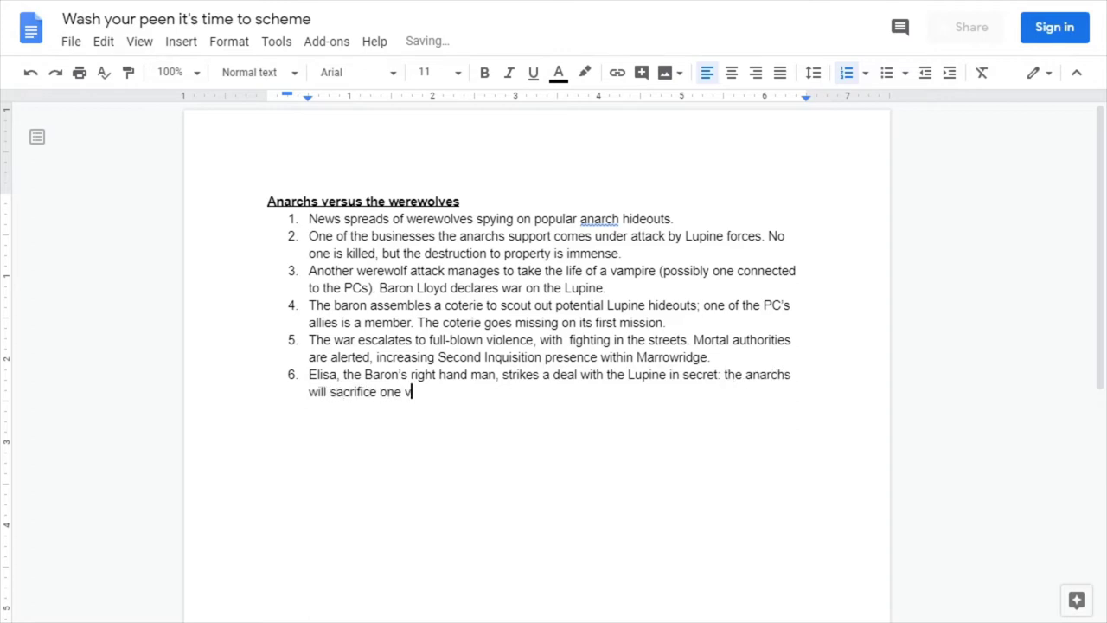
{"action": "type", "text": "ampire every year in ex"}
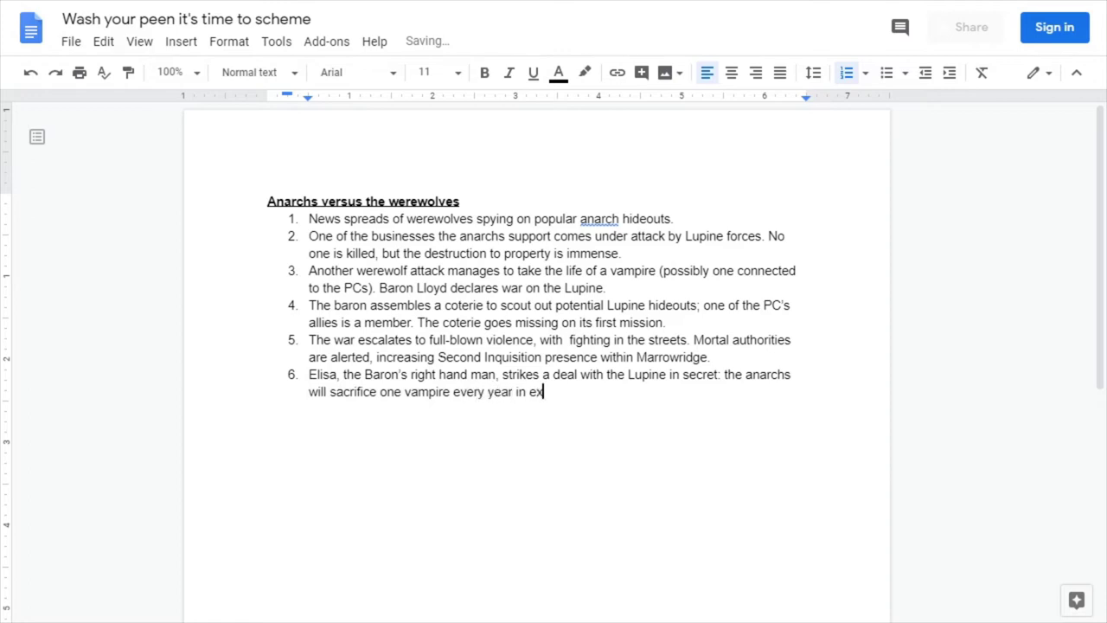
{"action": "type", "text": "change for the Lupine "}
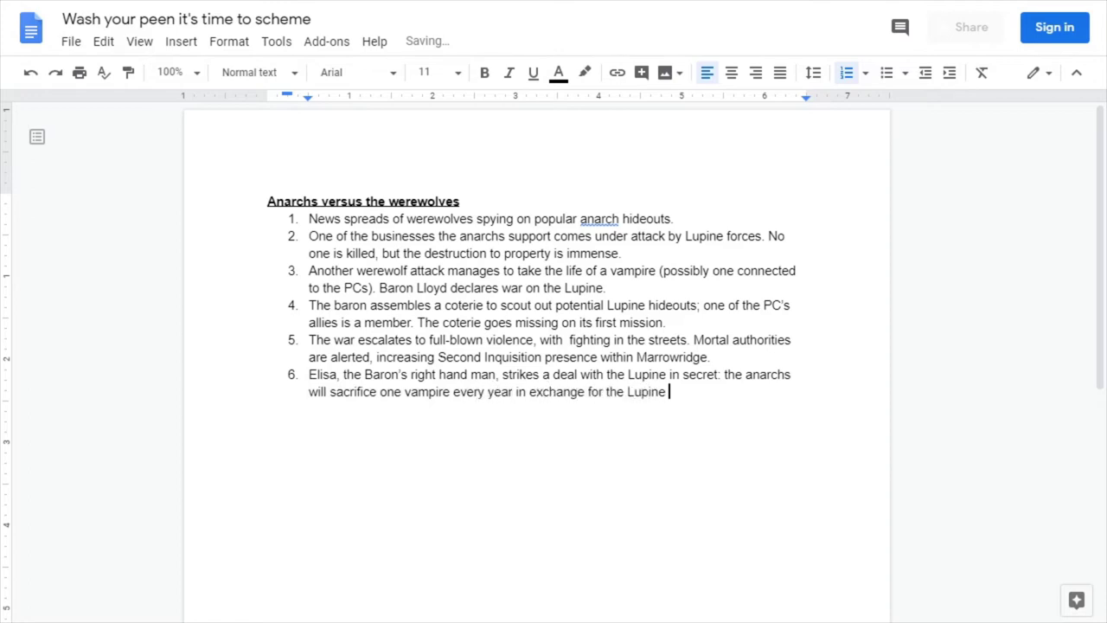
{"action": "type", "text": "leaving the city "}
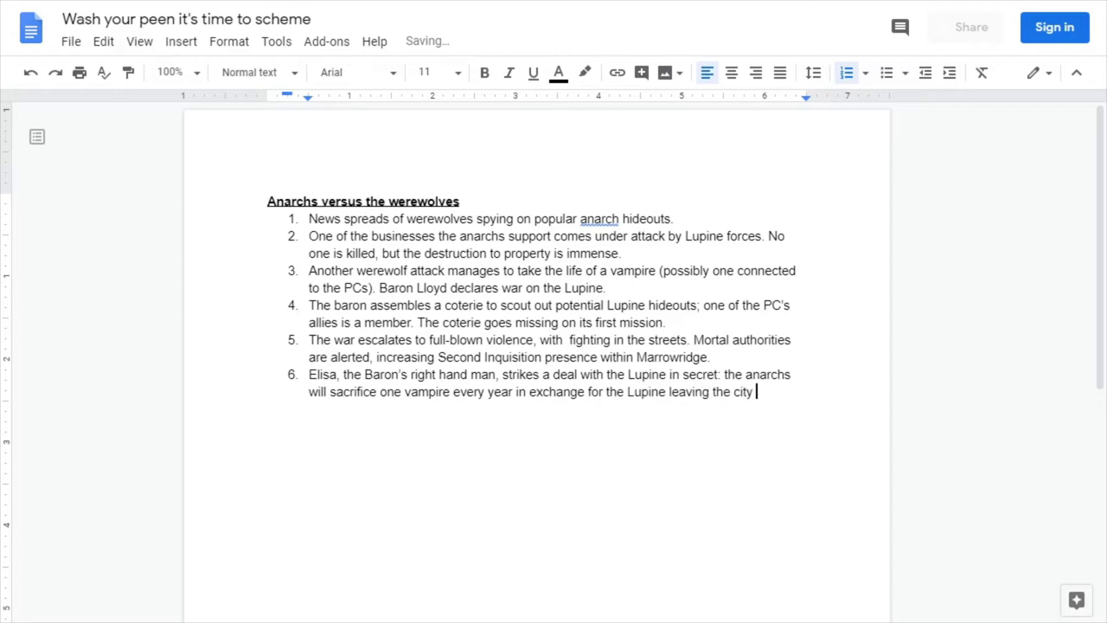
{"action": "type", "text": "alone. Baron Ll"}
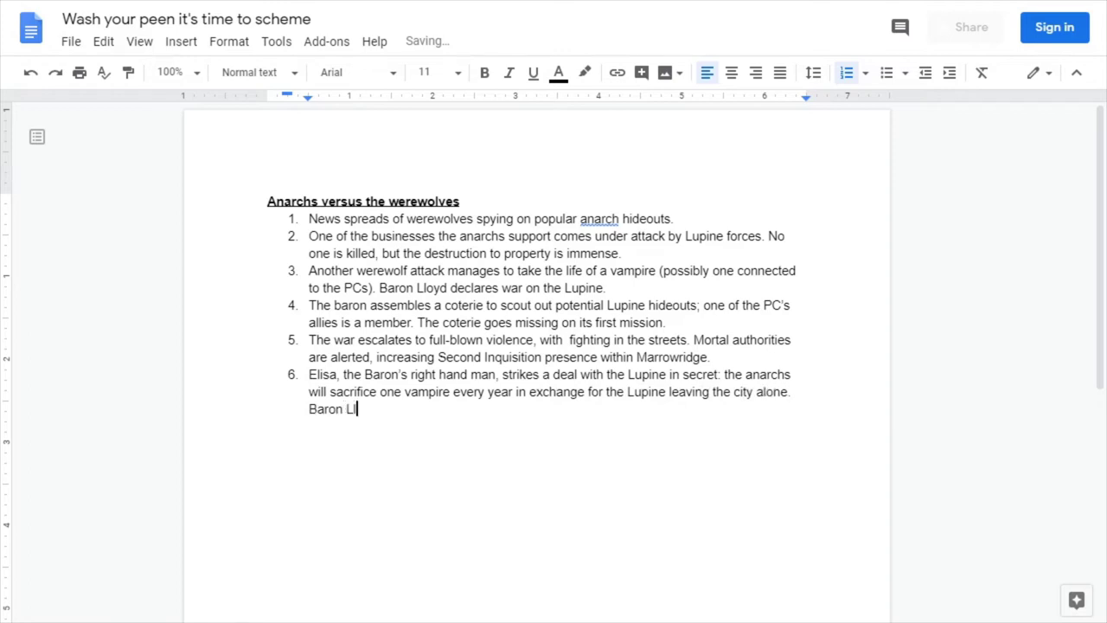
End the sixth list item with the sentence "Baron Lloyd comes out and declares victory for the anarchs.", correcting the verb's grammar
{"action": "type", "text": "oyd comes out "}
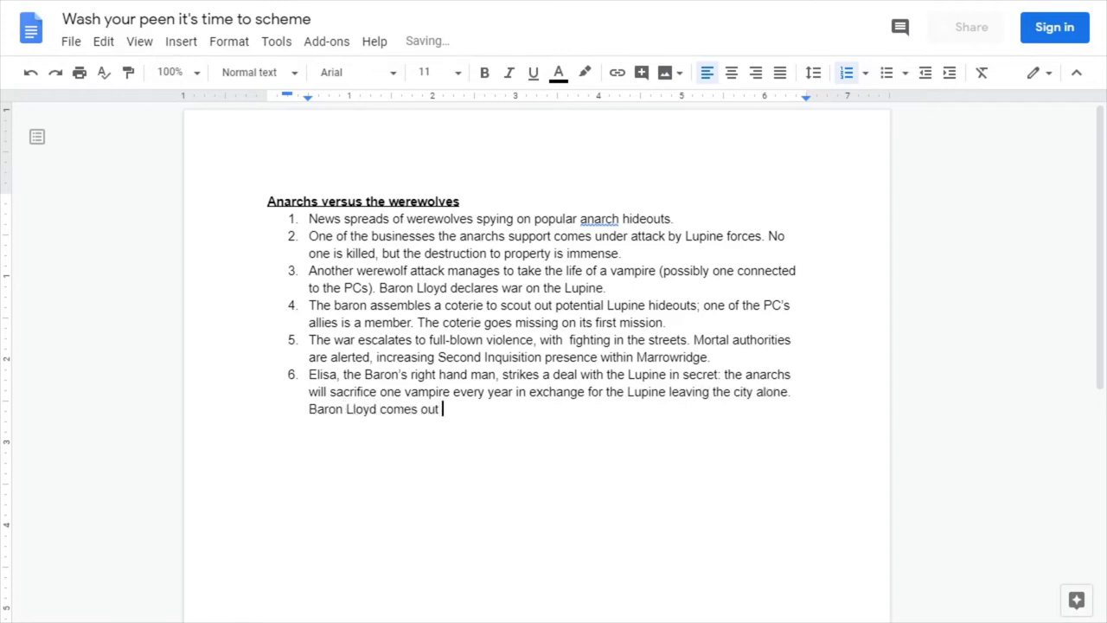
{"action": "type", "text": "and declare victo"}
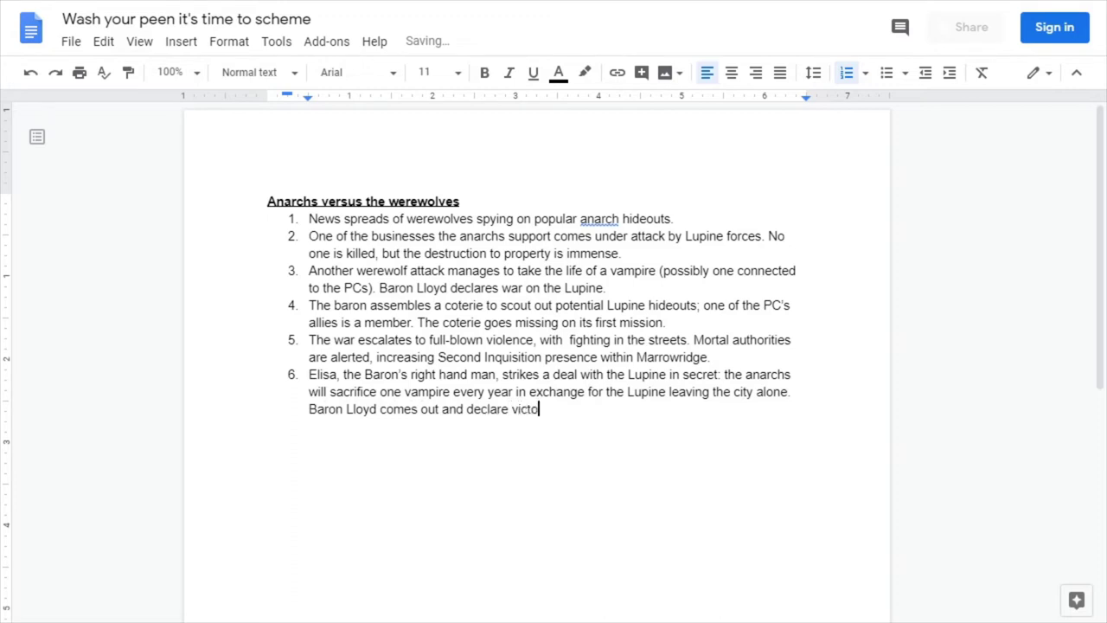
{"action": "type", "text": "ry for the anarchs."}
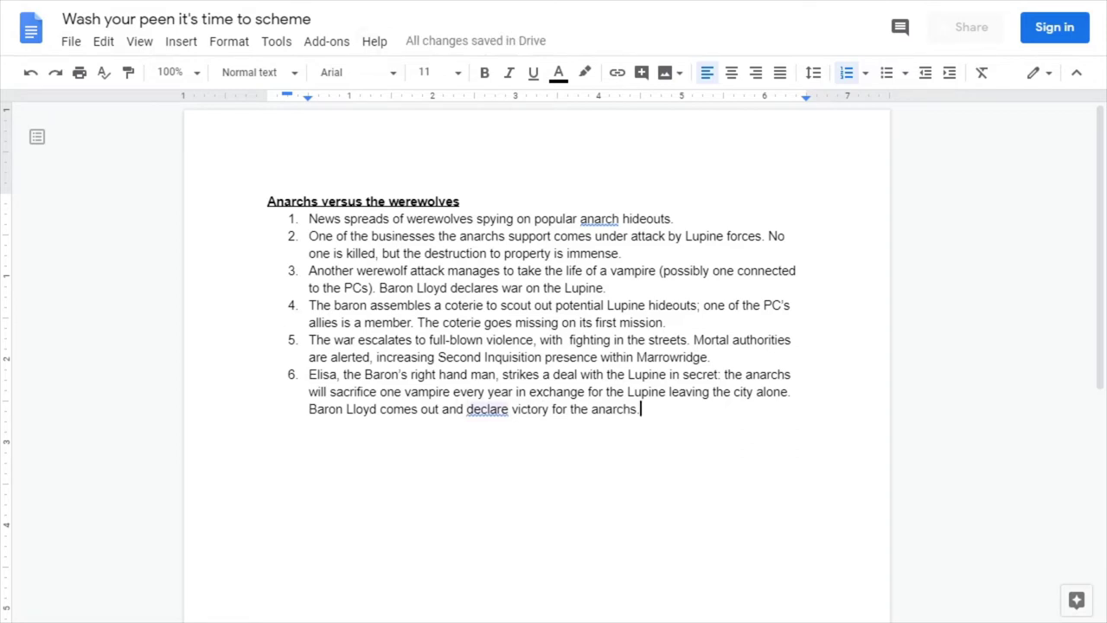
{"action": "left_click", "coordinate": [487, 409]}
{"action": "left_click", "coordinate": [538, 455]}
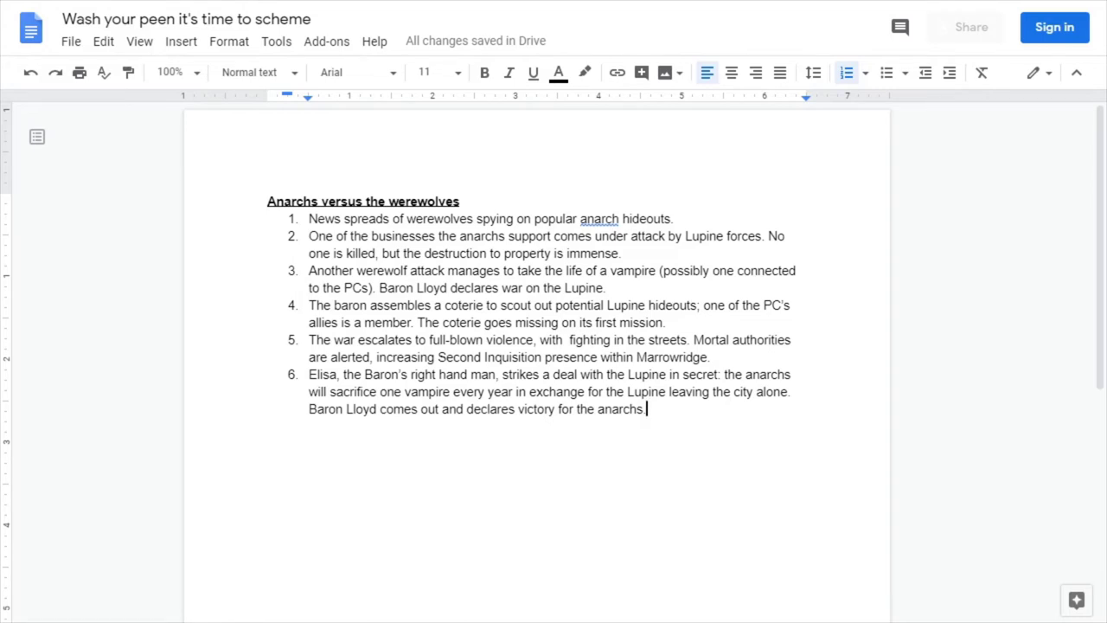
{"action": "left_click", "coordinate": [460, 200]}
{"action": "key", "text": "Down"}
{"action": "key", "text": "Home"}
{"action": "key", "text": "shift+Down"}
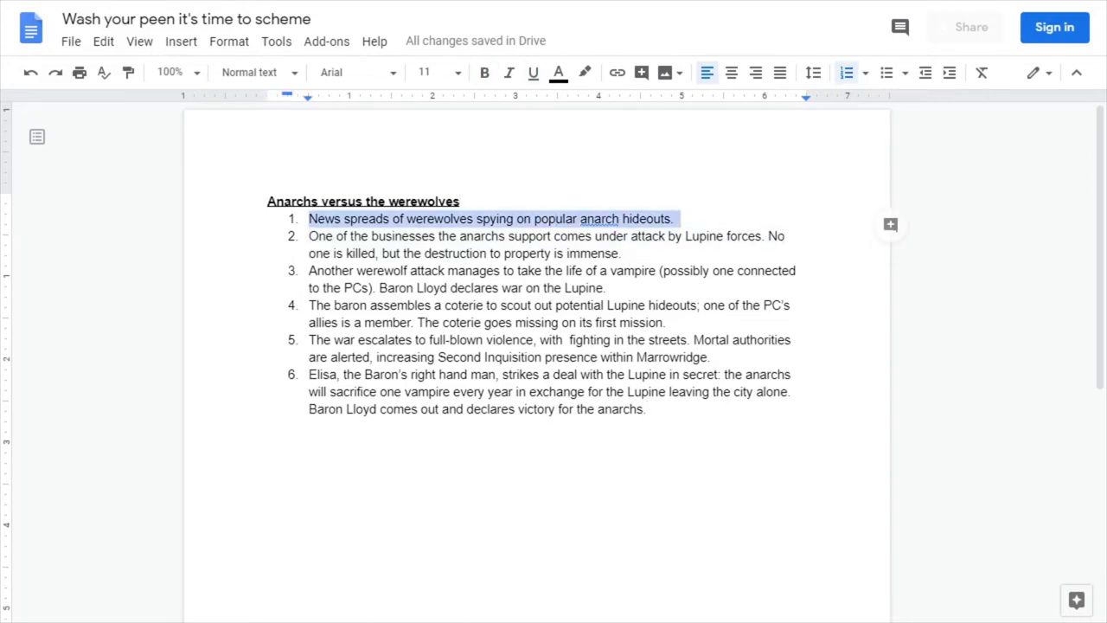
{"action": "left_click", "coordinate": [554, 235]}
{"action": "left_click", "coordinate": [535, 270]}
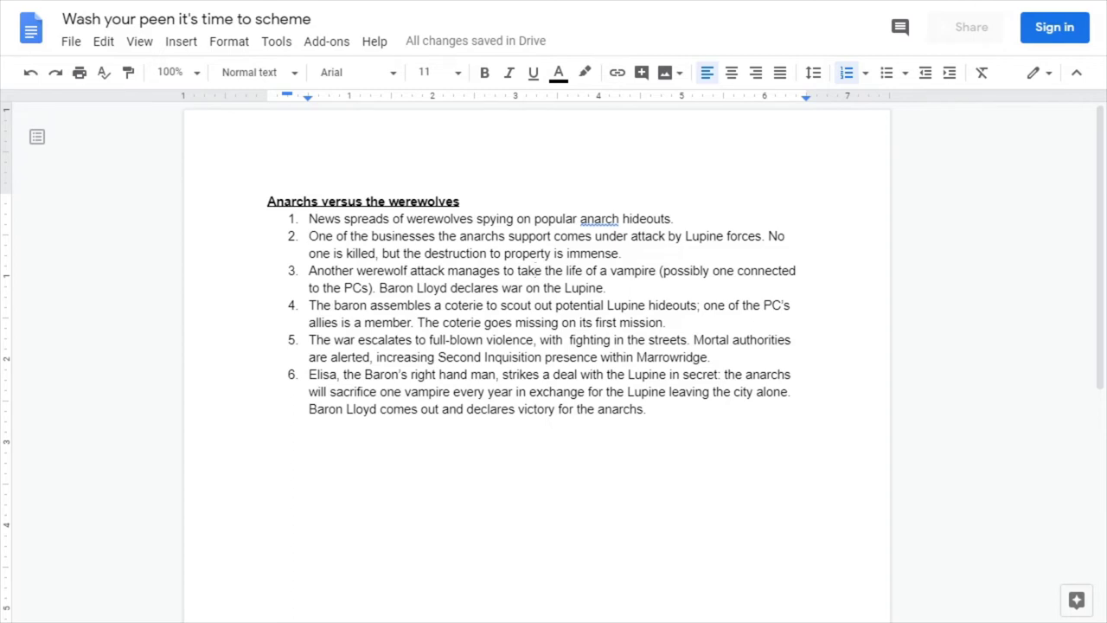
Correct the character's name at the start of the sixth list item to "Elias"
{"action": "triple_click", "coordinate": [589, 391]}
{"action": "left_click", "coordinate": [647, 408]}
{"action": "left_click_drag", "start_coordinate": [322, 374], "coordinate": [329, 374]}
{"action": "type", "text": "as"}
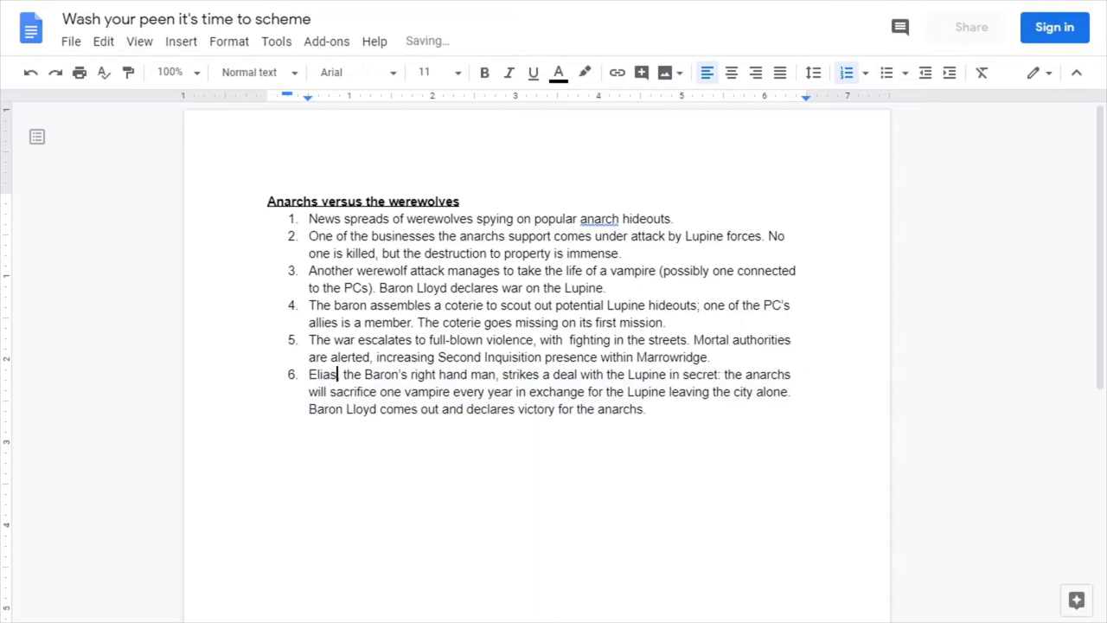
{"action": "left_click", "coordinate": [647, 409]}
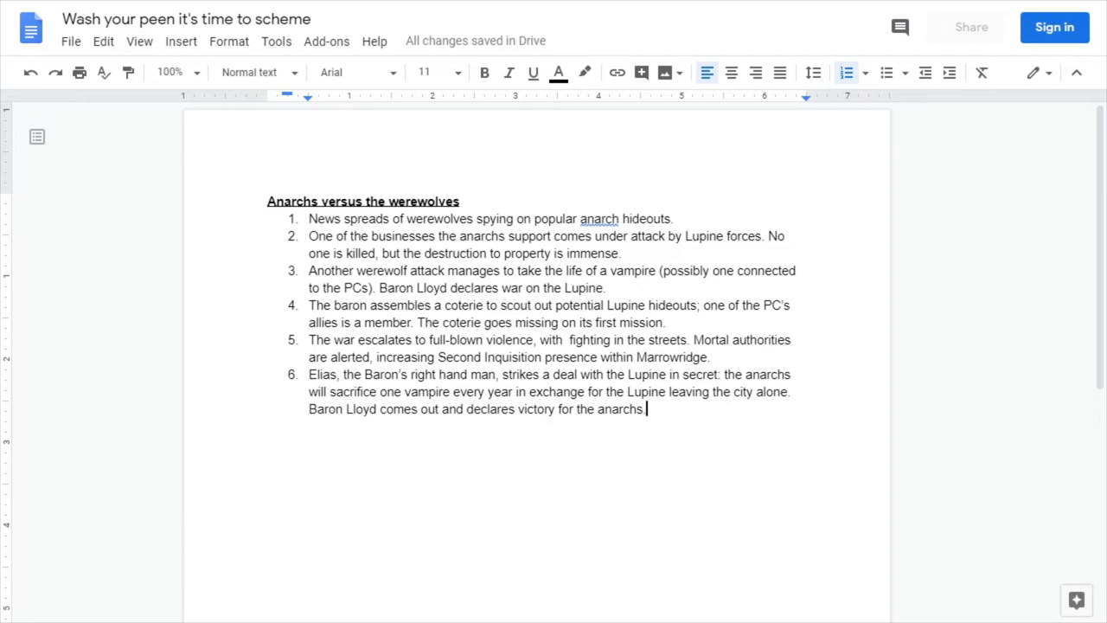
Add a bold, underlined "Notes" heading below the numbered list and start a plain bulleted list under it
{"action": "key", "text": "Return"}
{"action": "key", "text": "Return"}
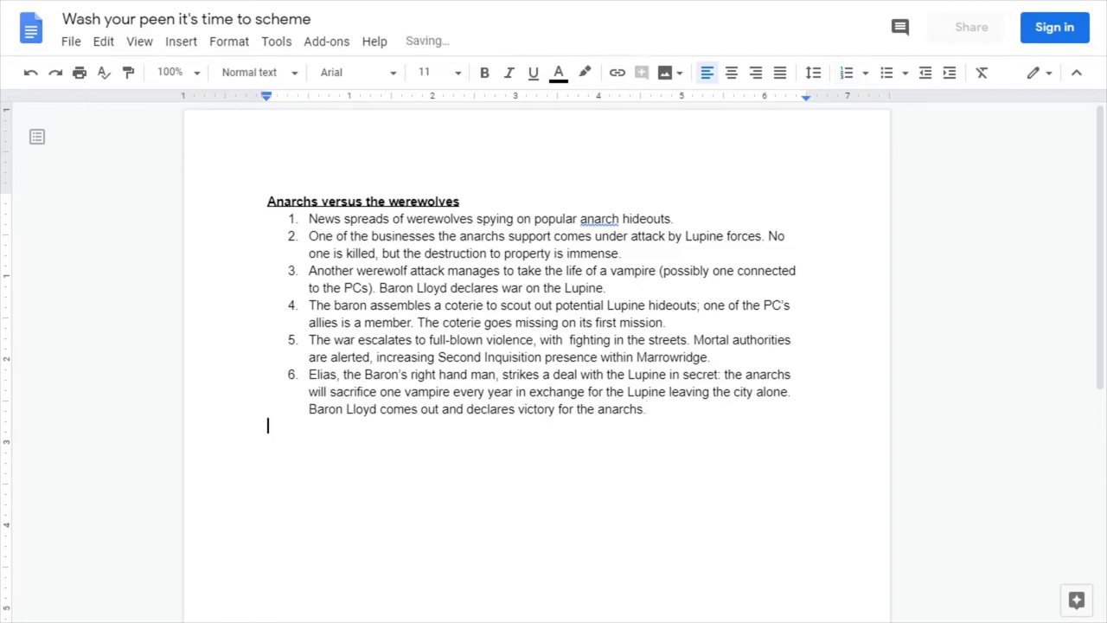
{"action": "key", "text": "ctrl+b"}
{"action": "key", "text": "ctrl+u"}
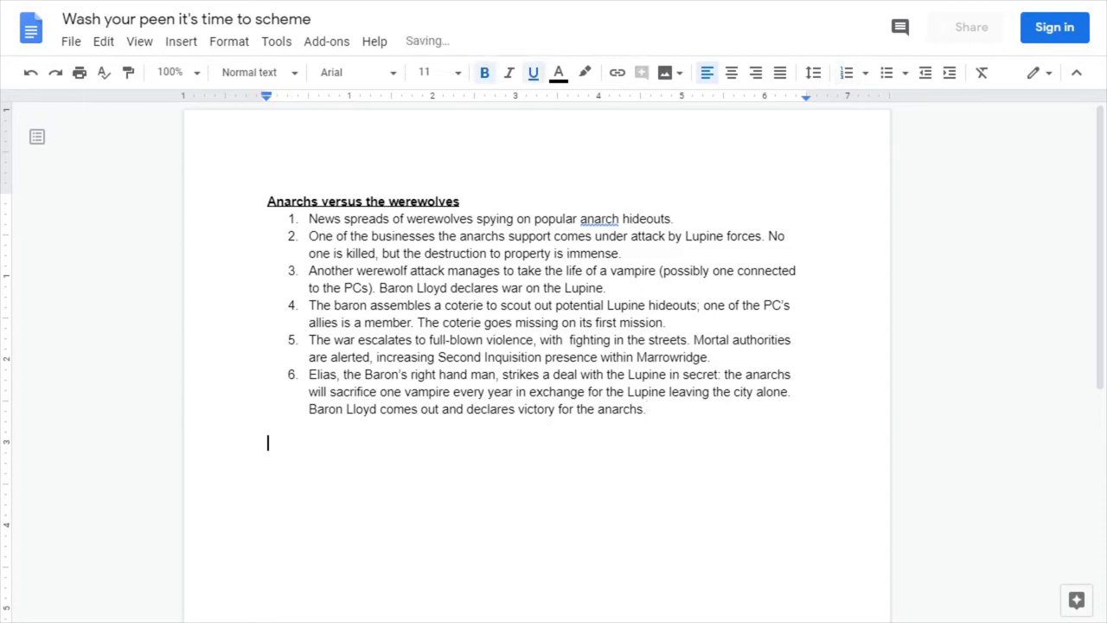
{"action": "type", "text": "Notes"}
{"action": "key", "text": "Return"}
{"action": "key", "text": "ctrl+b"}
{"action": "key", "text": "ctrl+u"}
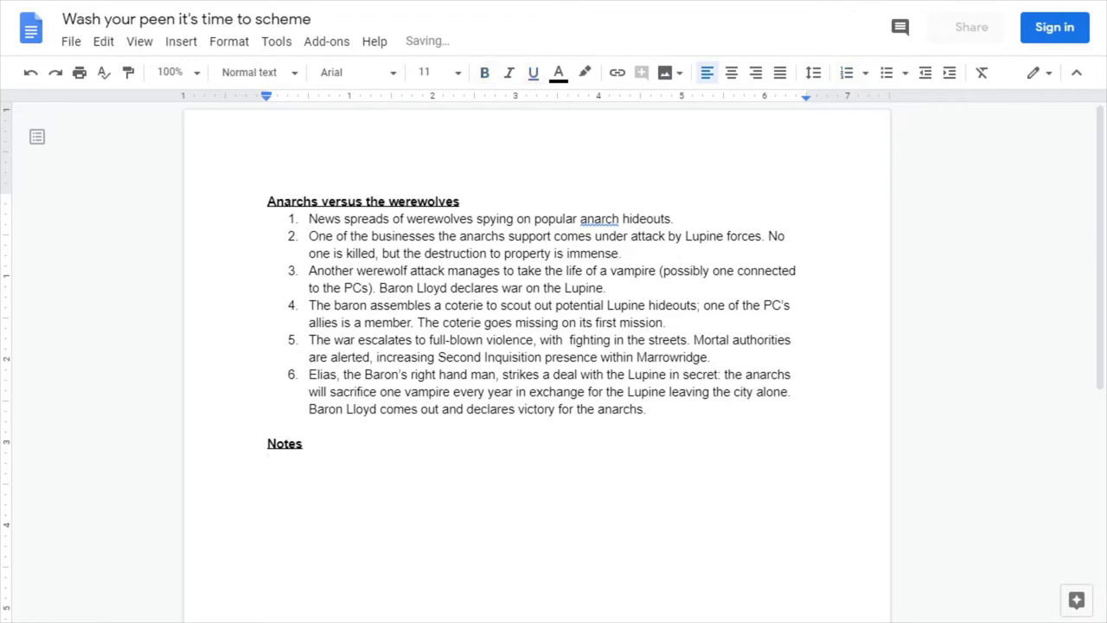
{"action": "key", "text": "ctrl+shift+8"}
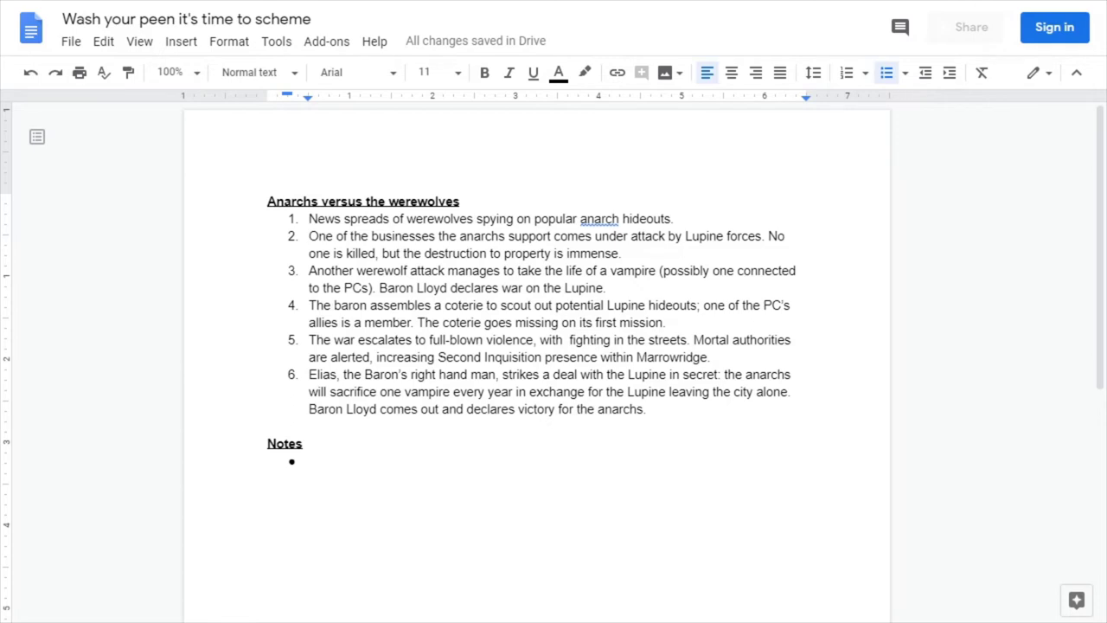
Select the "Anarchs versus the werewolves" heading together with all six numbered items beneath it
{"action": "left_click", "coordinate": [461, 201]}
{"action": "key", "text": "Home"}
{"action": "key", "text": "shift+Down"}
{"action": "key", "text": "shift+Down"}
{"action": "key", "text": "shift+Down"}
{"action": "key", "text": "shift+Down"}
{"action": "key", "text": "shift+Down"}
{"action": "key", "text": "shift+Down"}
{"action": "key", "text": "shift+Down"}
{"action": "key", "text": "shift+Down"}
{"action": "key", "text": "shift+Down"}
{"action": "key", "text": "shift+Down"}
{"action": "key", "text": "shift+Down"}
{"action": "key", "text": "shift+Down"}
{"action": "key", "text": "shift+Down"}
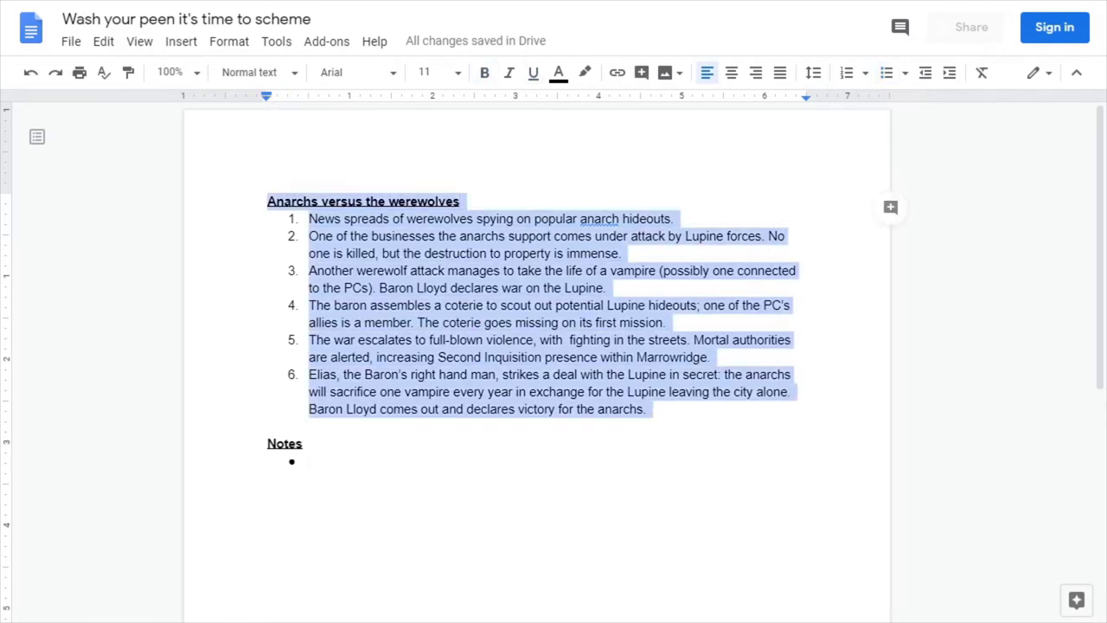
Strike through "Elias, the Baron's right hand man," in the sixth list item and insert "Evan Ross" right after it
{"action": "left_click", "coordinate": [309, 460]}
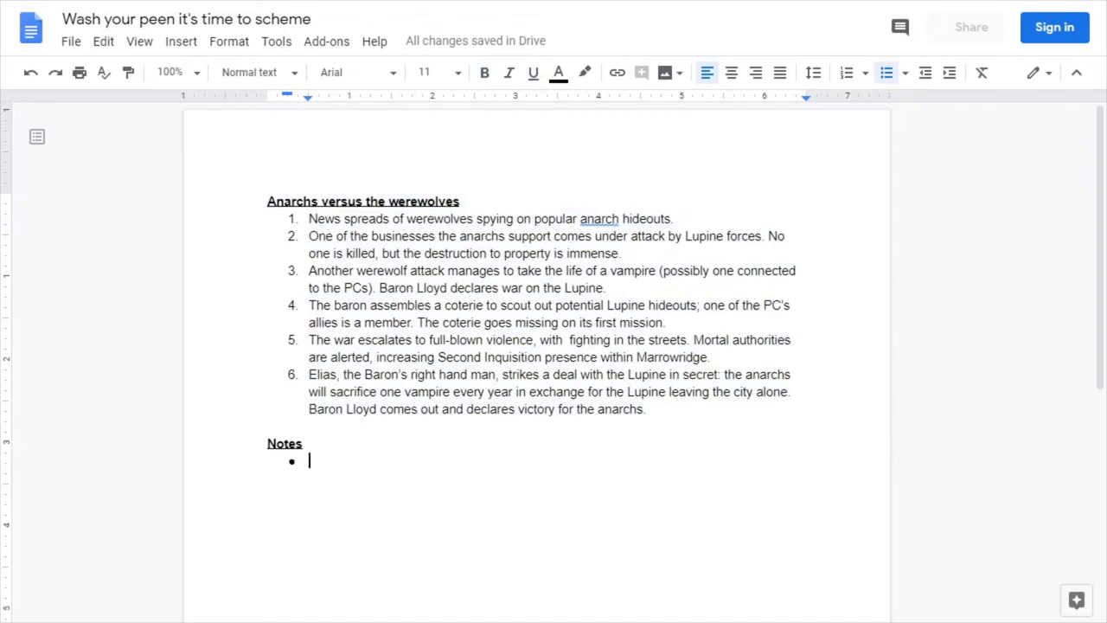
{"action": "triple_click", "coordinate": [381, 375]}
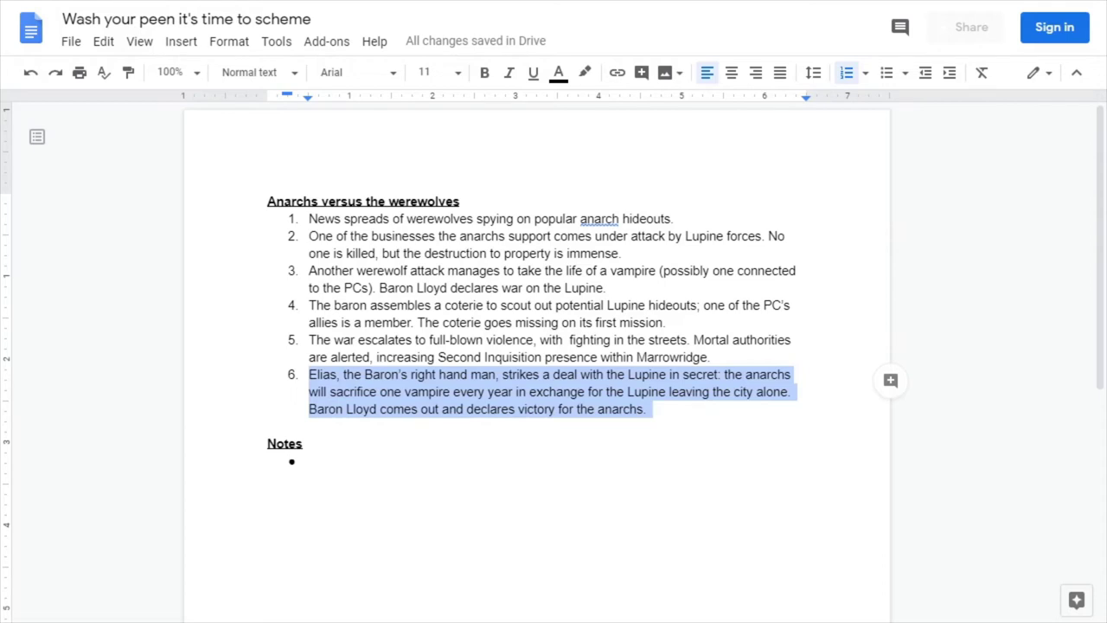
{"action": "left_click", "coordinate": [337, 374]}
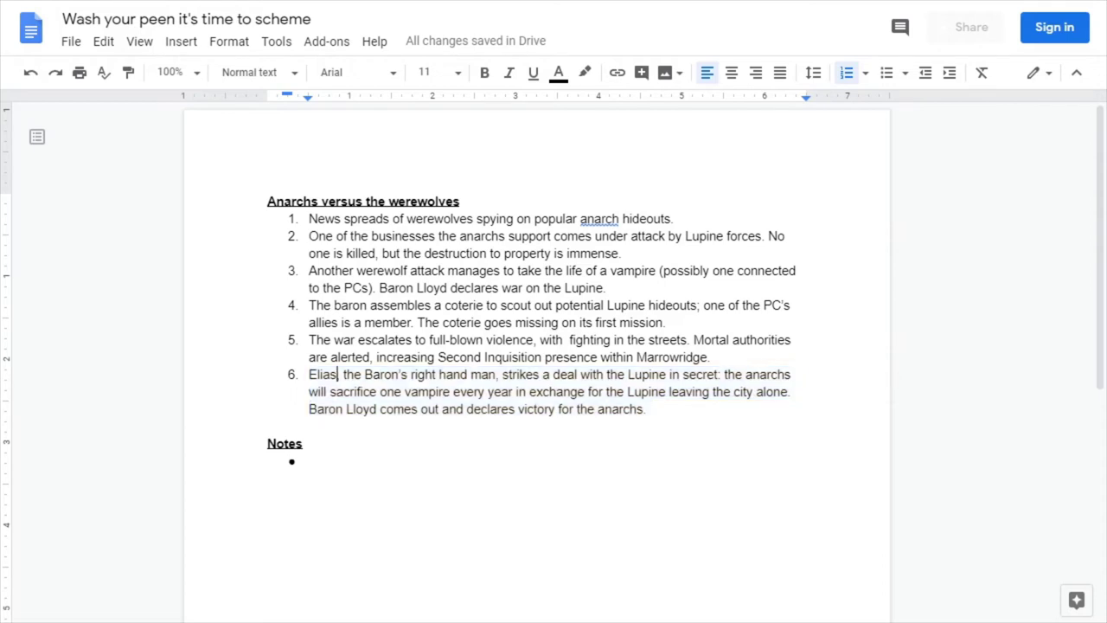
{"action": "left_click_drag", "start_coordinate": [499, 374], "coordinate": [309, 374]}
{"action": "key", "text": "alt+shift+5"}
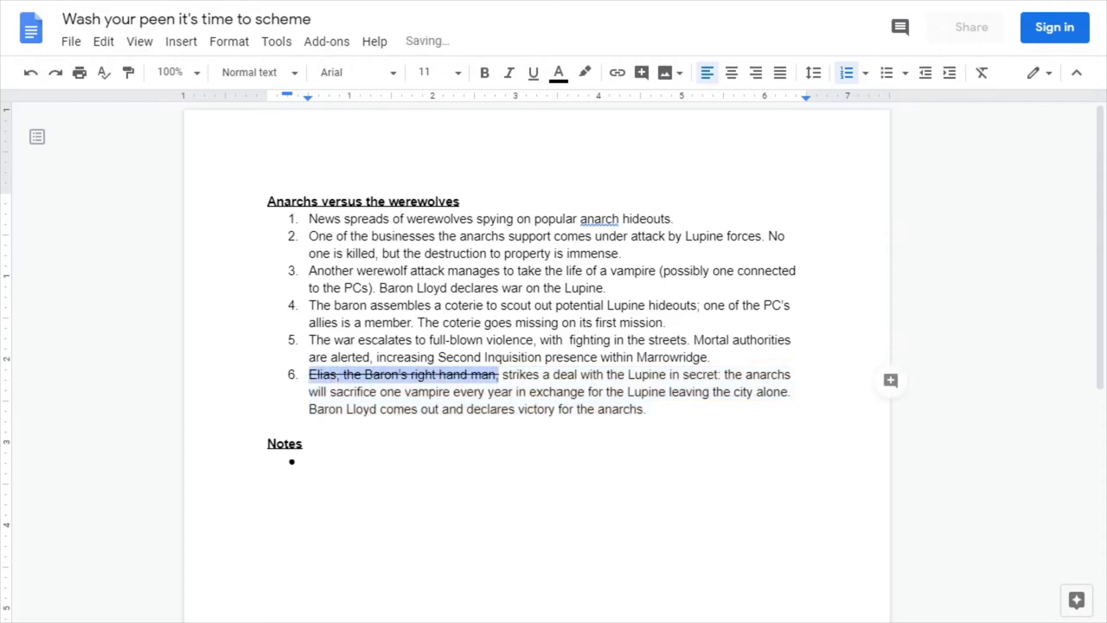
{"action": "key", "text": "Right"}
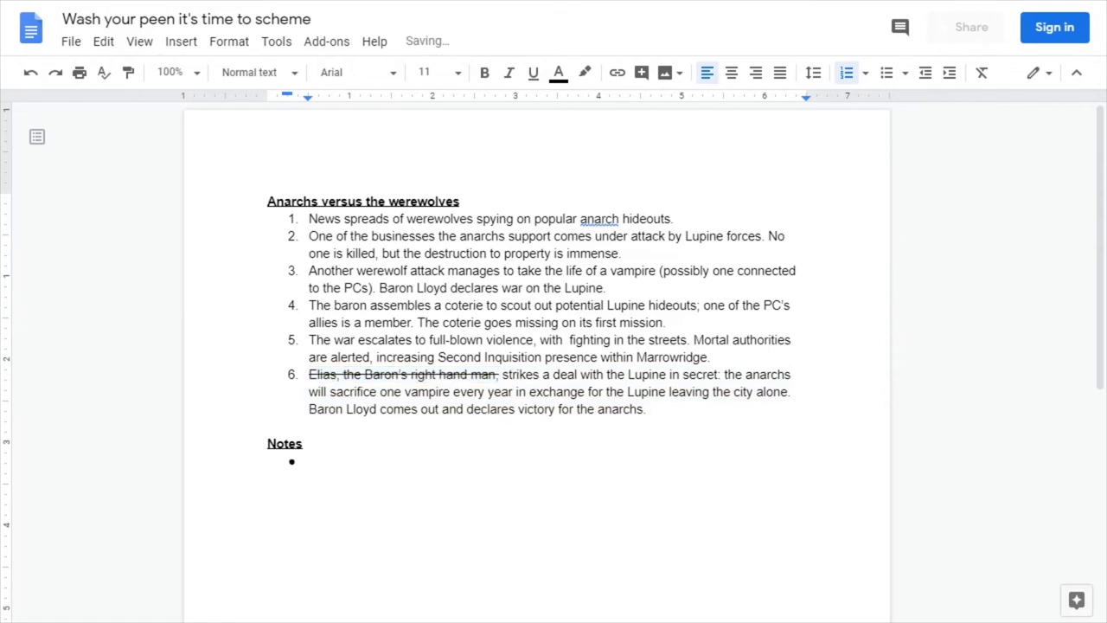
{"action": "type", "text": "Evan Ross"}
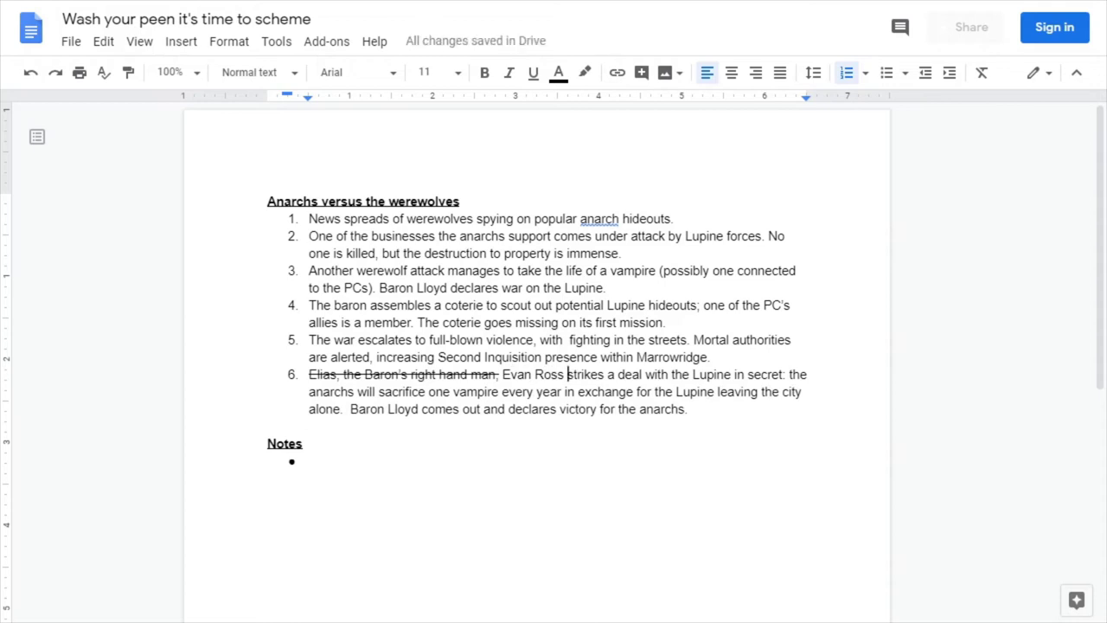
Replace the "Notes" heading and its empty bullet with a bold, underlined heading "Camarilla"
{"action": "left_click", "coordinate": [682, 409]}
{"action": "double_click", "coordinate": [285, 443]}
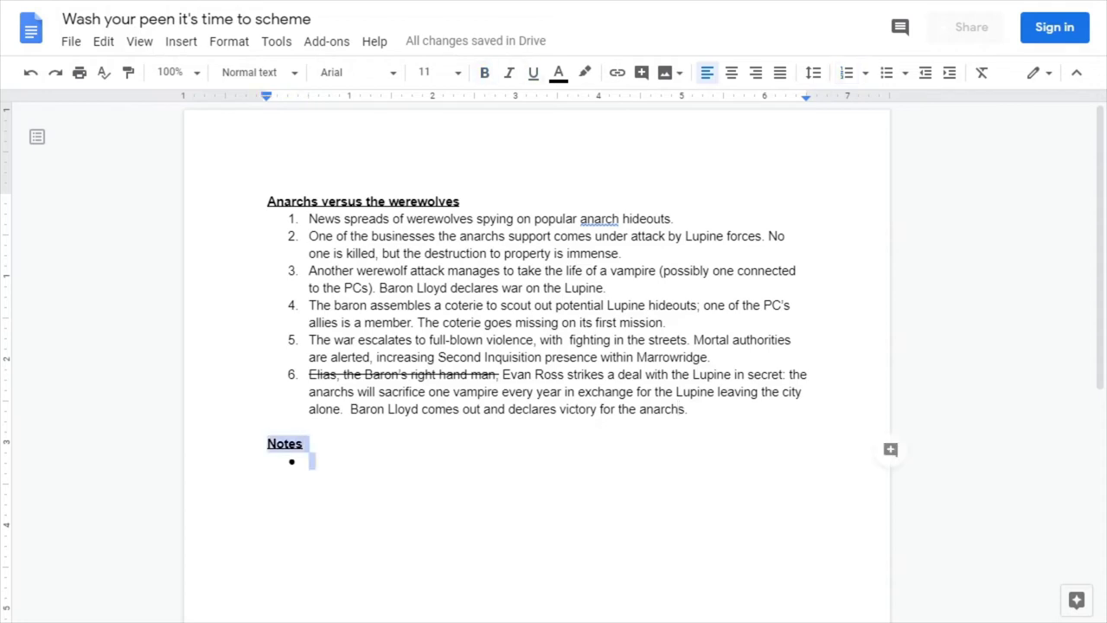
{"action": "key", "text": "BackSpace"}
{"action": "key", "text": "BackSpace"}
{"action": "key", "text": "BackSpace"}
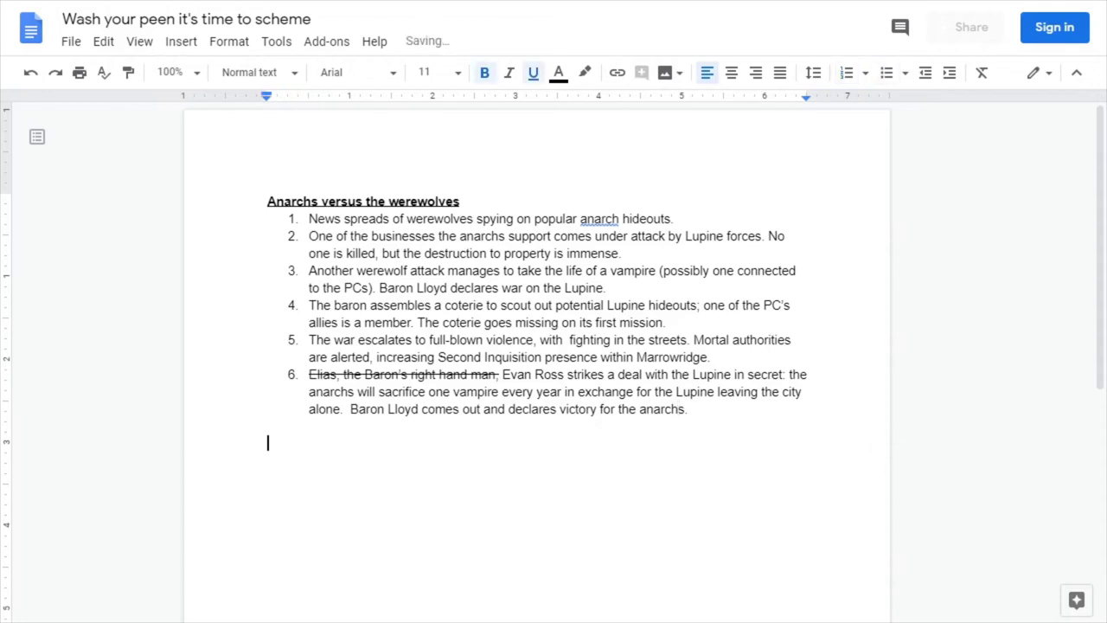
{"action": "key", "text": "ctrl+u"}
{"action": "key", "text": "ctrl+u"}
{"action": "type", "text": "Camarilla"}
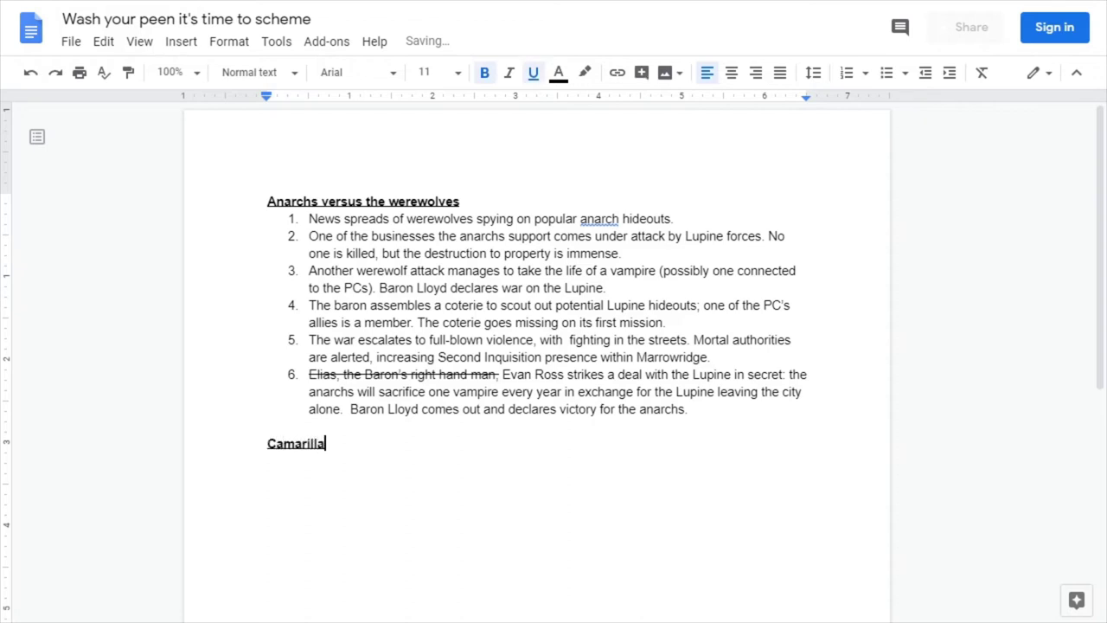
{"action": "double_click", "coordinate": [322, 374]}
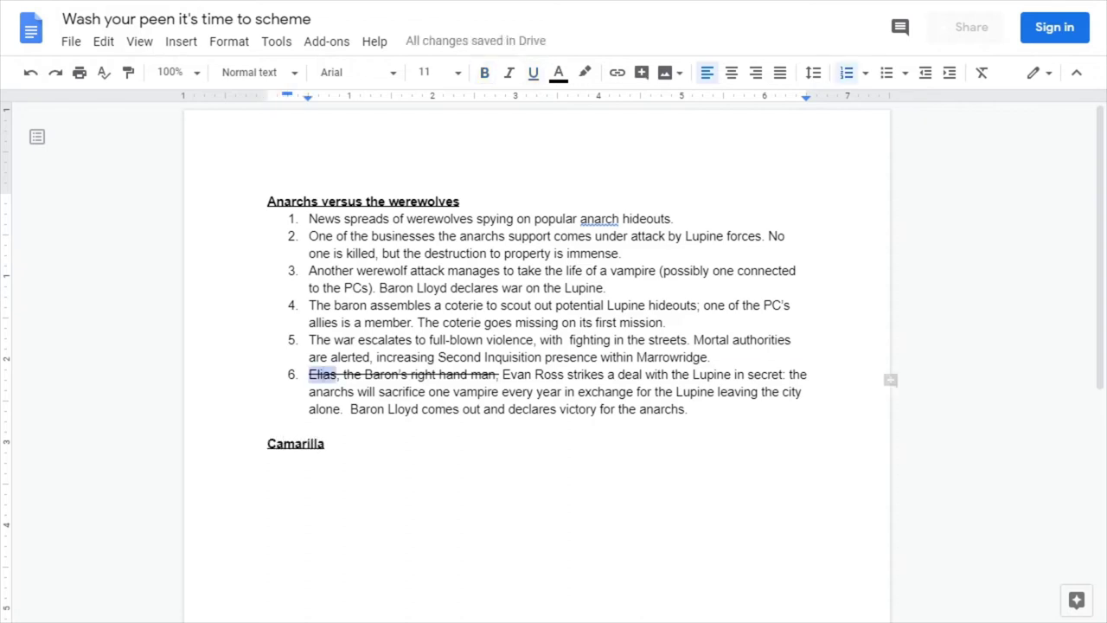
{"action": "triple_click", "coordinate": [322, 373]}
{"action": "double_click", "coordinate": [322, 374]}
{"action": "key", "text": "ctrl+shift+Right"}
{"action": "key", "text": "ctrl+shift+Right"}
{"action": "key", "text": "ctrl+shift+Right"}
{"action": "key", "text": "ctrl+shift+Right"}
{"action": "key", "text": "ctrl+shift+Right"}
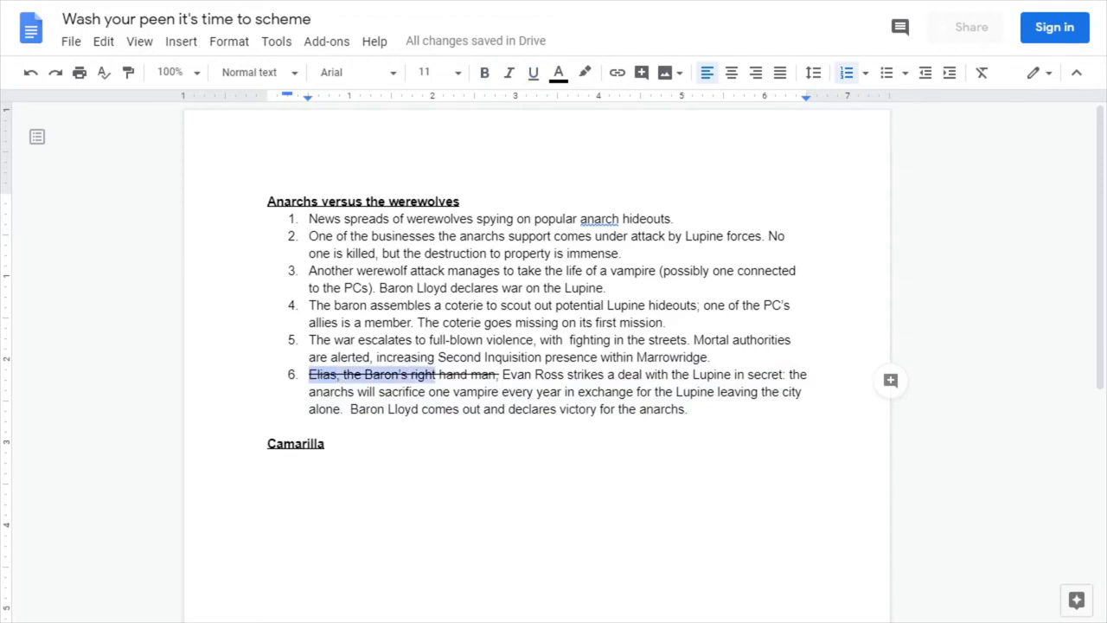
{"action": "left_click", "coordinate": [268, 426]}
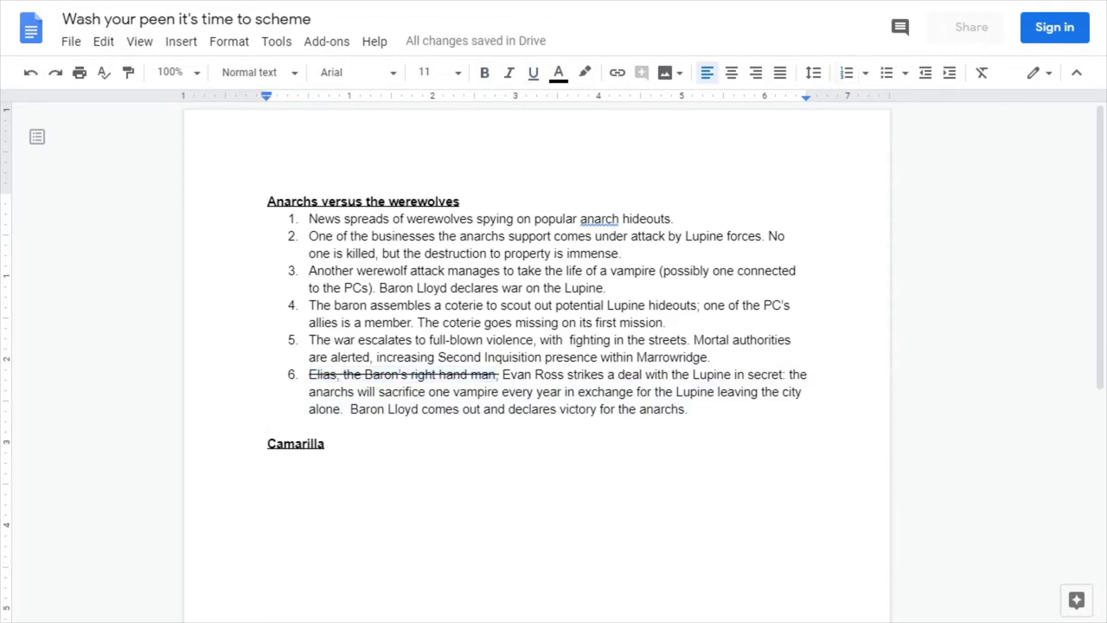
Complete the heading as "Camarilla contact" and start a plain numbered list on the line beneath it
{"action": "left_click", "coordinate": [329, 443]}
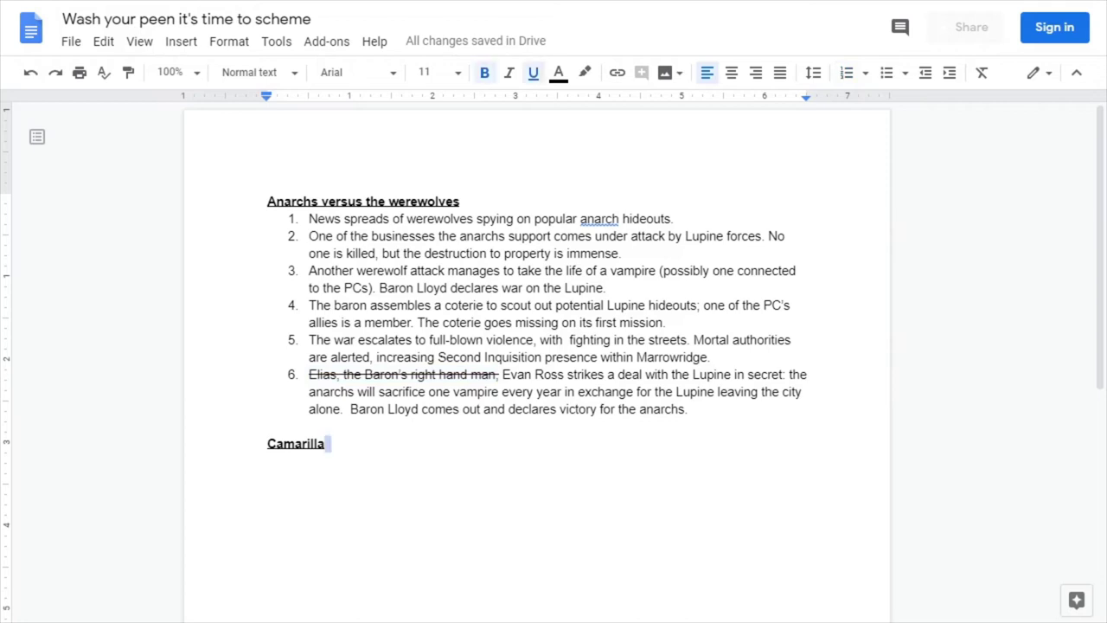
{"action": "type", "text": "contacts"}
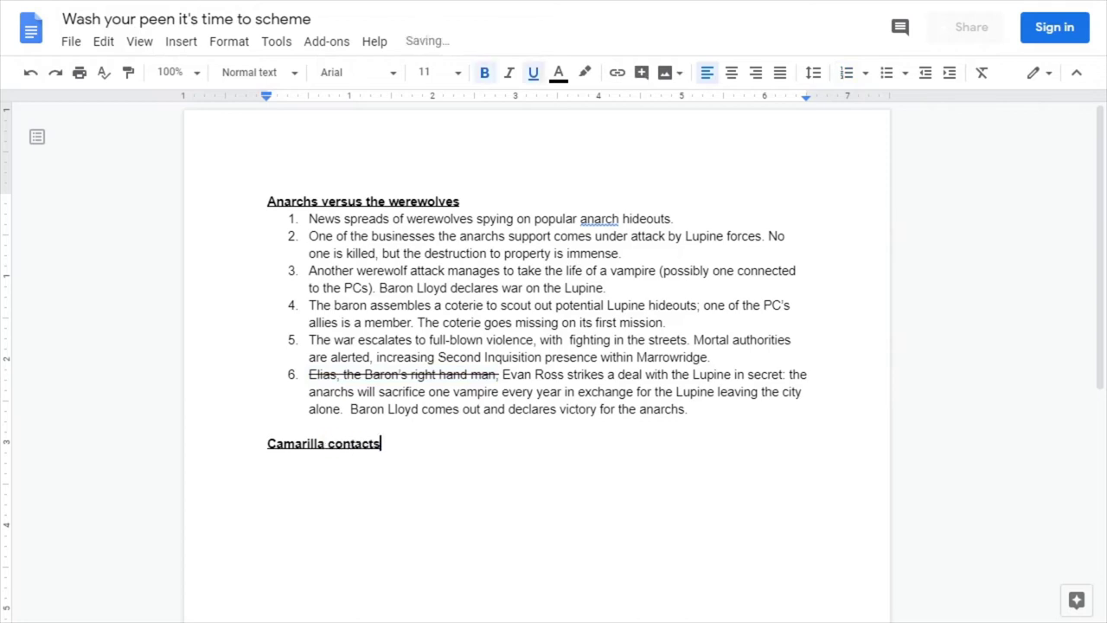
{"action": "key", "text": "BackSpace"}
{"action": "key", "text": "Return"}
{"action": "key", "text": "ctrl+b"}
{"action": "key", "text": "ctrl+u"}
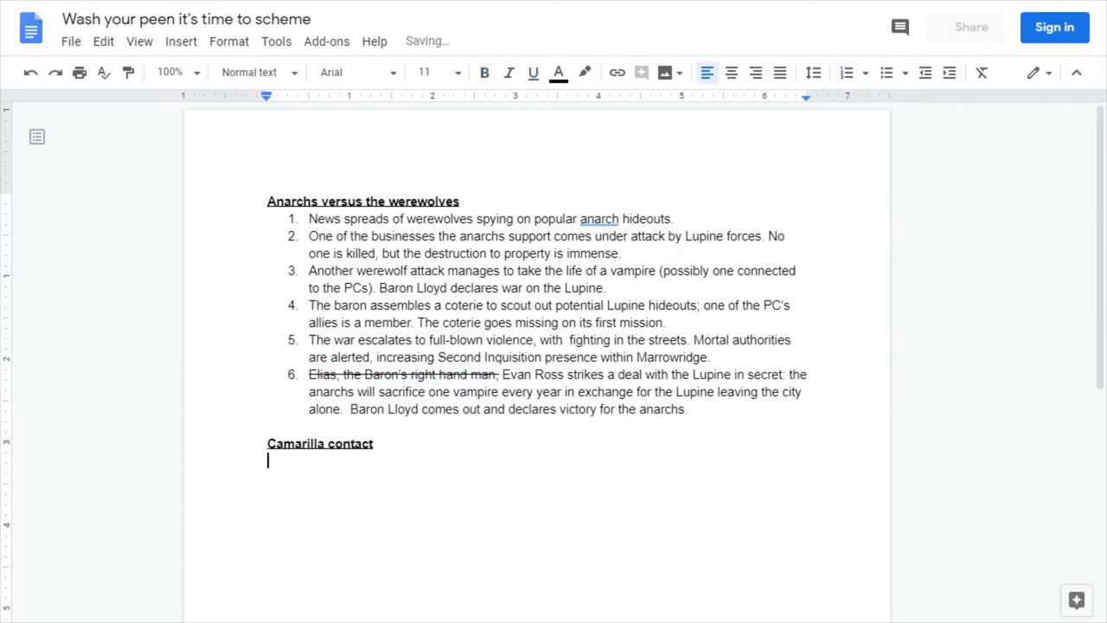
{"action": "key", "text": "ctrl+shift+7"}
Select all six numbered items under the "Anarchs versus the werewolves" heading
{"action": "double_click", "coordinate": [495, 219]}
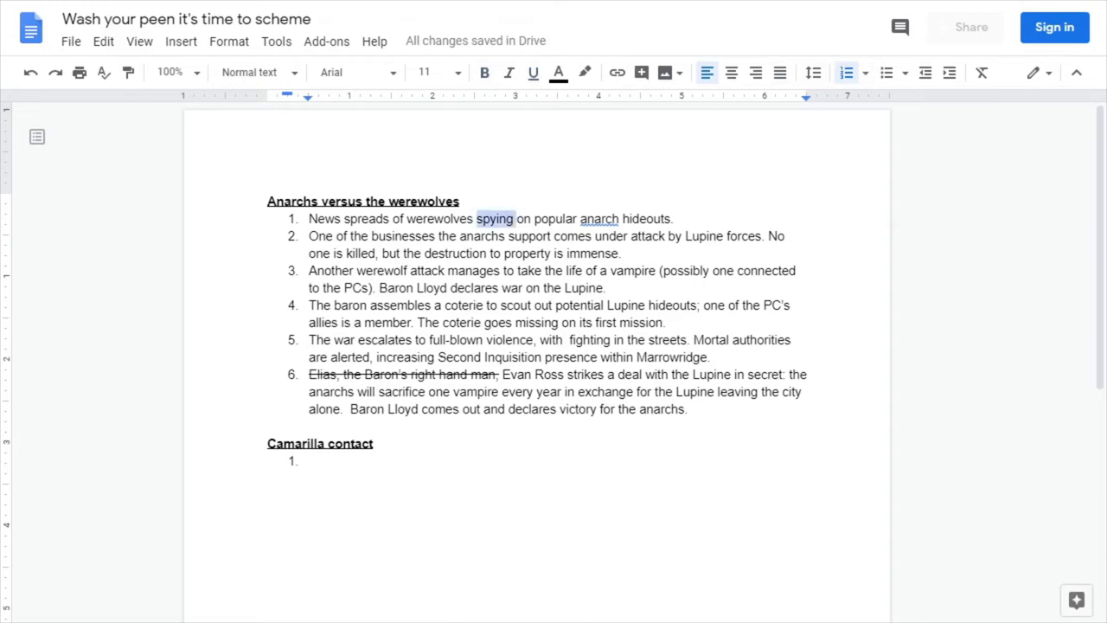
{"action": "triple_click", "coordinate": [495, 219]}
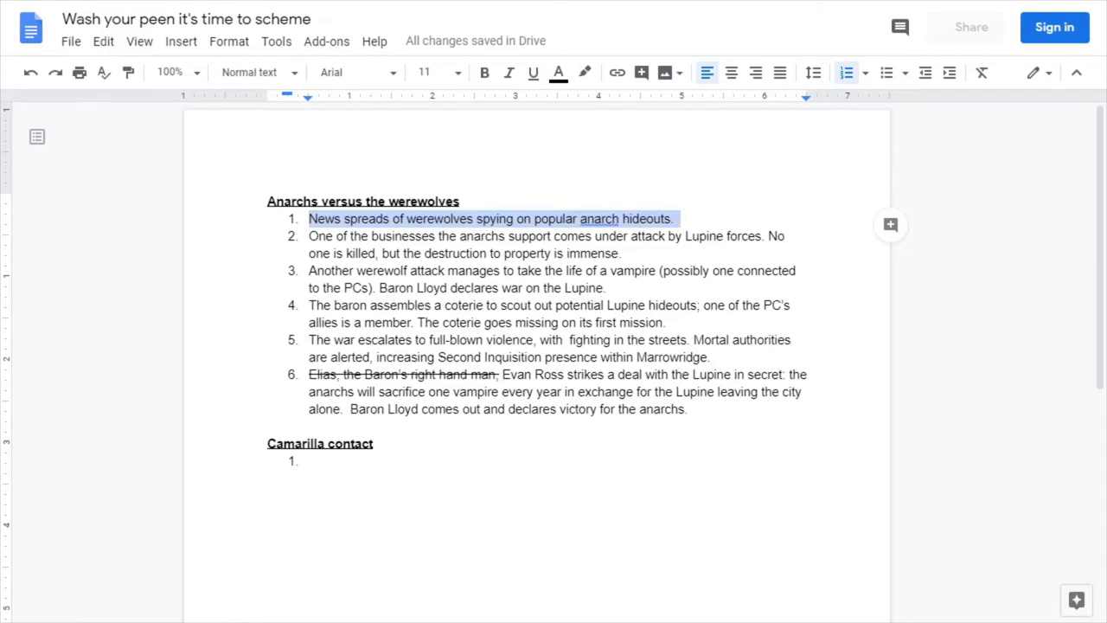
{"action": "key", "text": "ctrl+shift+Down"}
{"action": "key", "text": "ctrl+shift+Down"}
{"action": "key", "text": "ctrl+shift+Down"}
{"action": "key", "text": "ctrl+shift+Down"}
{"action": "key", "text": "ctrl+shift+Down"}
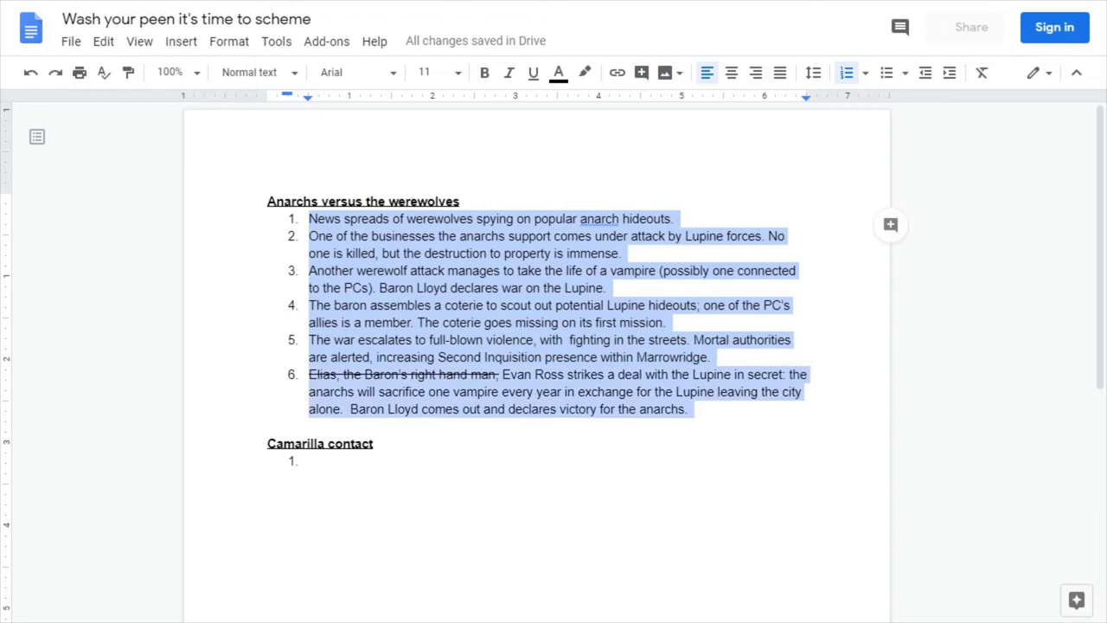
{"action": "key", "text": "Left"}
Try italic, bold and strikethrough formatting in turn on the first item of the werewolves list
{"action": "key", "text": "ctrl+shift+Down"}
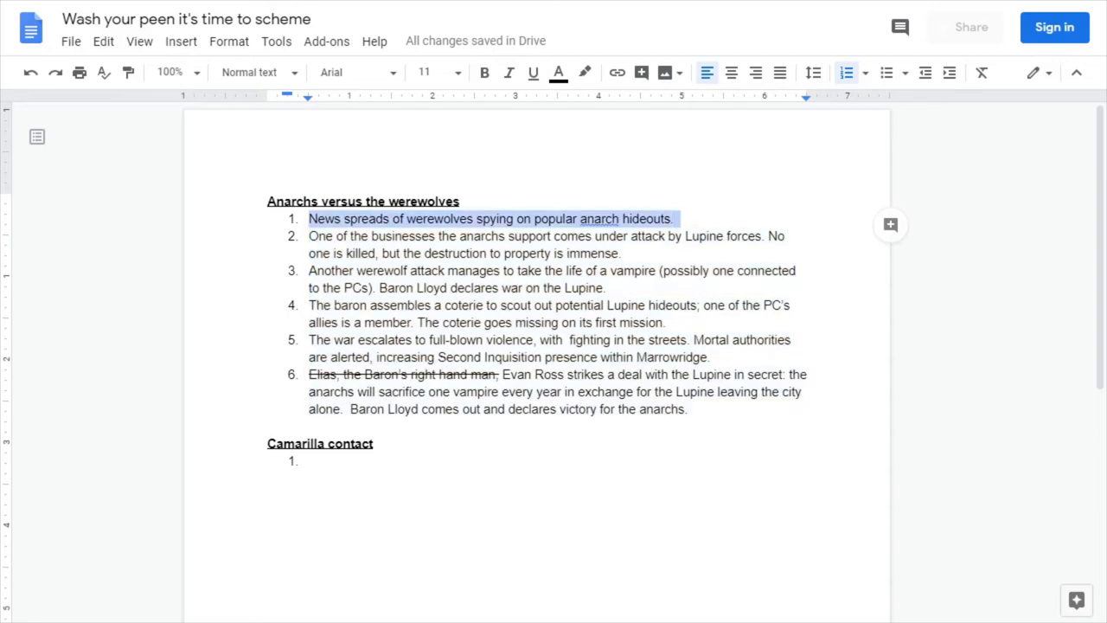
{"action": "key", "text": "ctrl+i"}
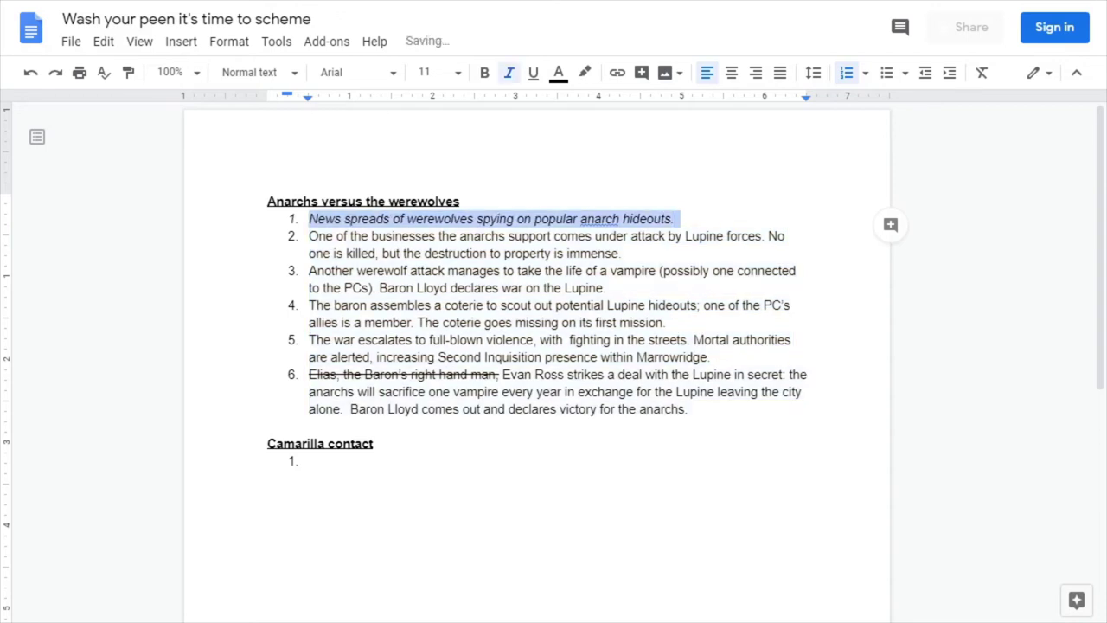
{"action": "key", "text": "ctrl+i"}
{"action": "key", "text": "ctrl+b"}
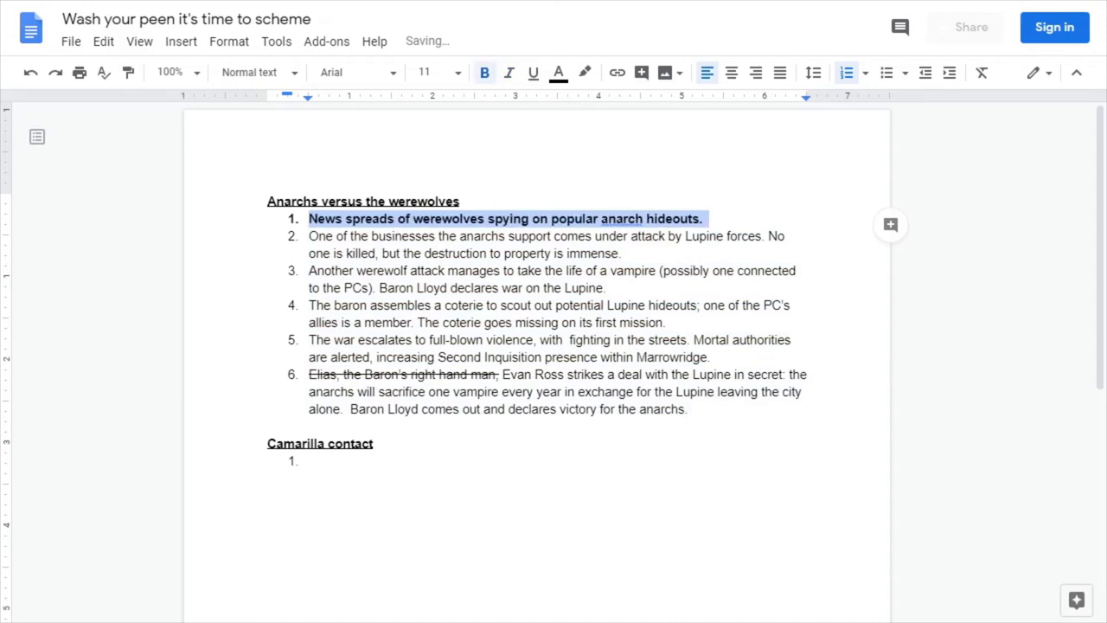
{"action": "key", "text": "ctrl+b"}
{"action": "key", "text": "alt+shift+5"}
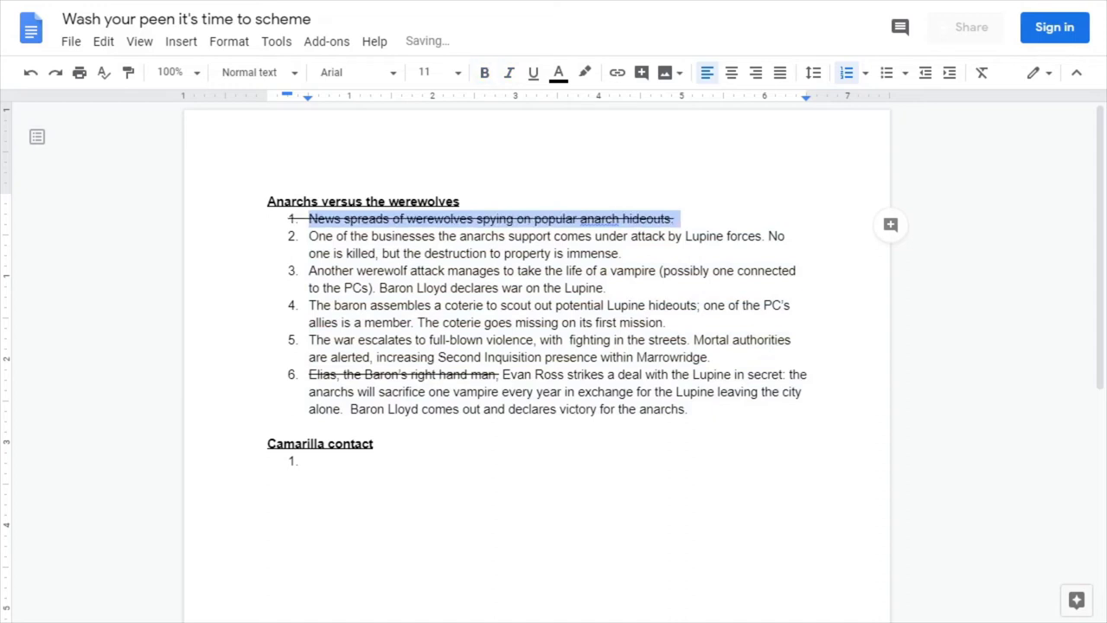
{"action": "key", "text": "alt+shift+5"}
{"action": "key", "text": "End"}
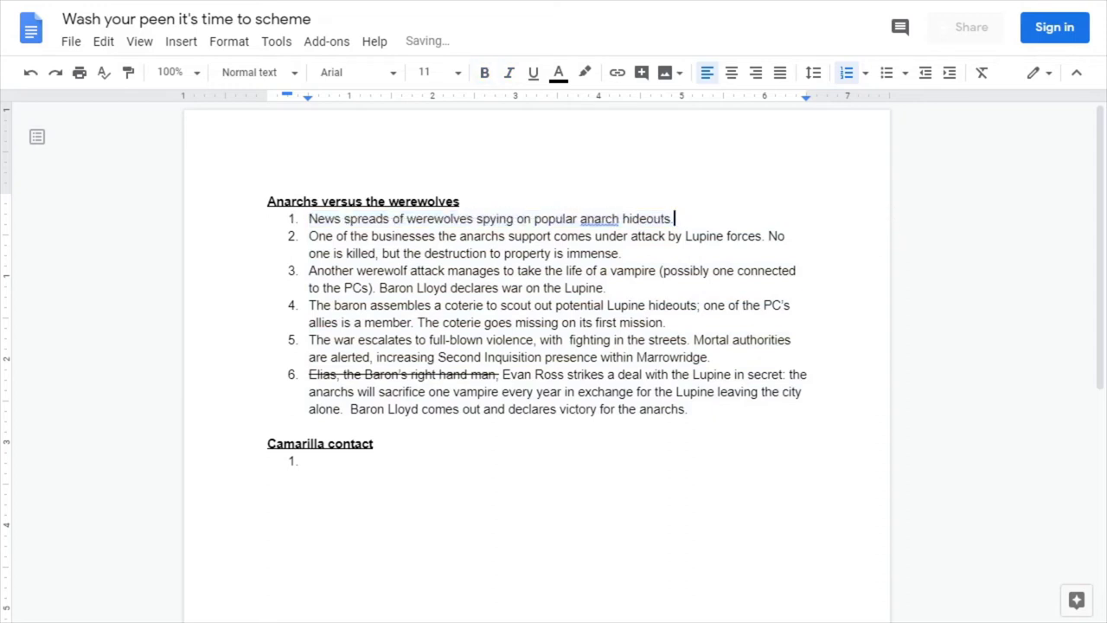
Try marking the end of the first werewolves item with "+++"
{"action": "type", "text": "+++"}
{"action": "key", "text": "BackSpace"}
{"action": "key", "text": "BackSpace"}
{"action": "key", "text": "BackSpace"}
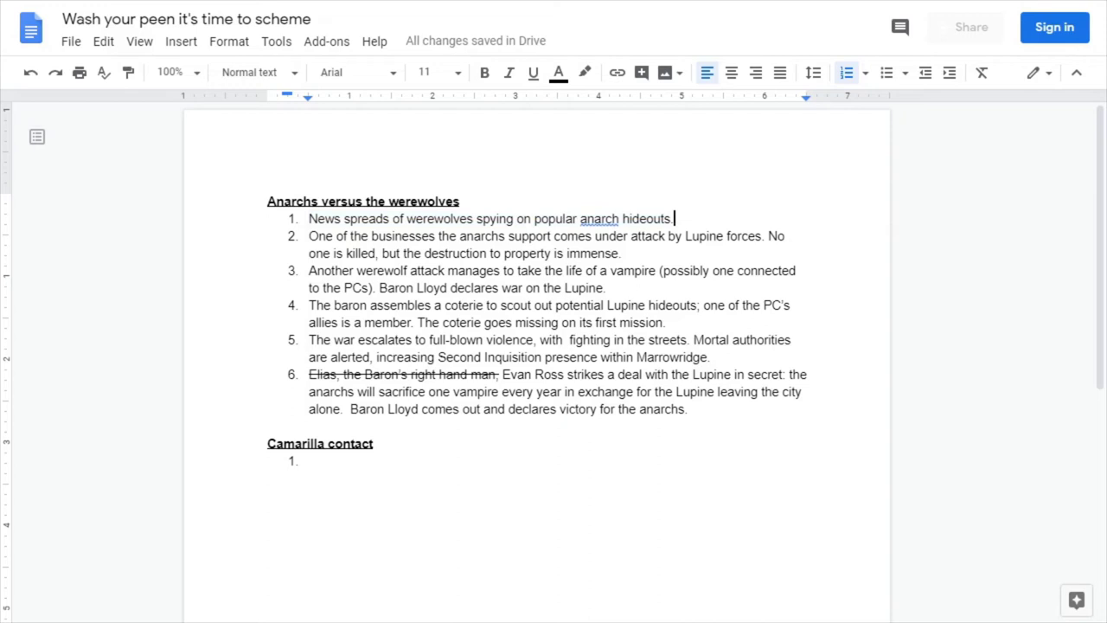
Write the first "Camarilla contact" item: "Evan Ross begins secret correspondence with the nearby city of Denver and its primogen."
{"action": "left_click", "coordinate": [312, 461]}
{"action": "scroll", "coordinate": [537, 346], "scroll_direction": "down", "scroll_amount": 3}
{"action": "scroll", "coordinate": [536, 346], "scroll_direction": "down", "scroll_amount": 7}
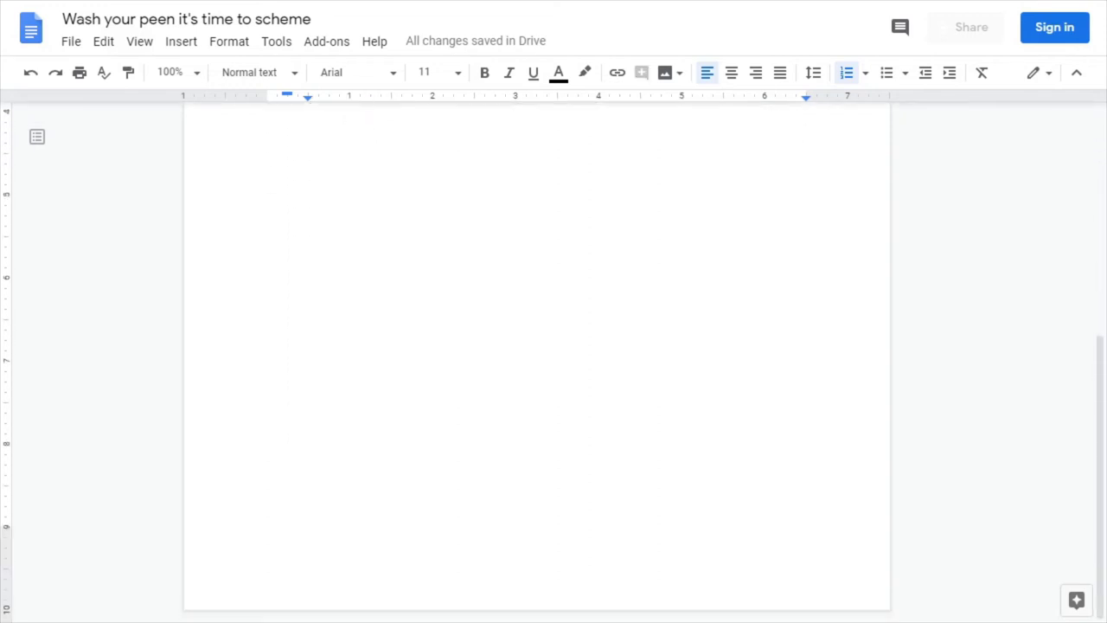
{"action": "scroll", "coordinate": [536, 346], "scroll_direction": "up", "scroll_amount": 6}
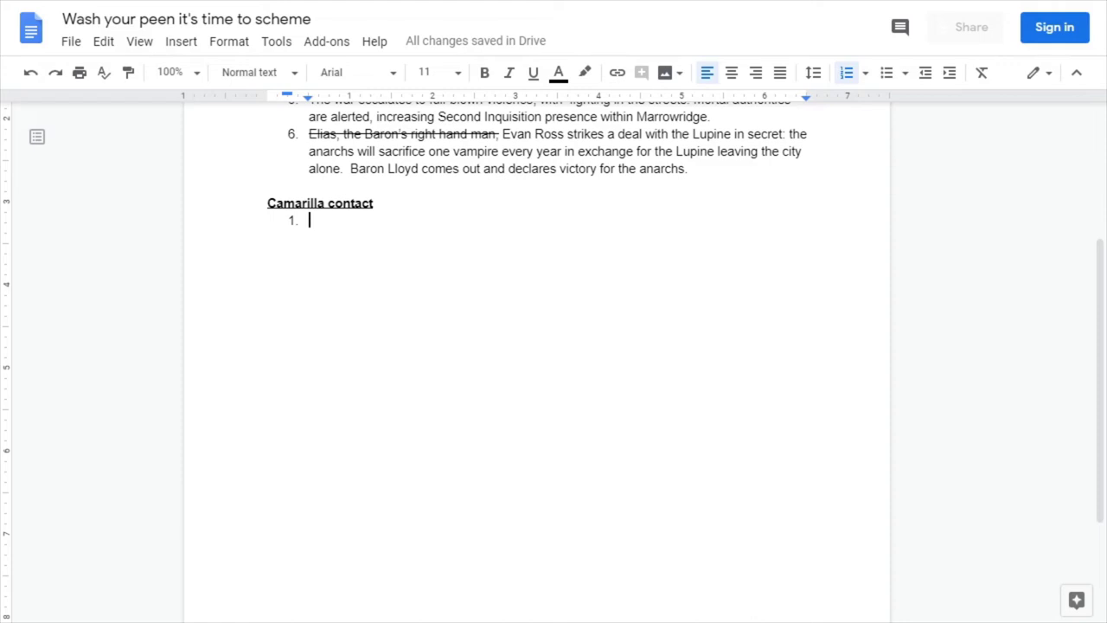
{"action": "type", "text": "Evan"}
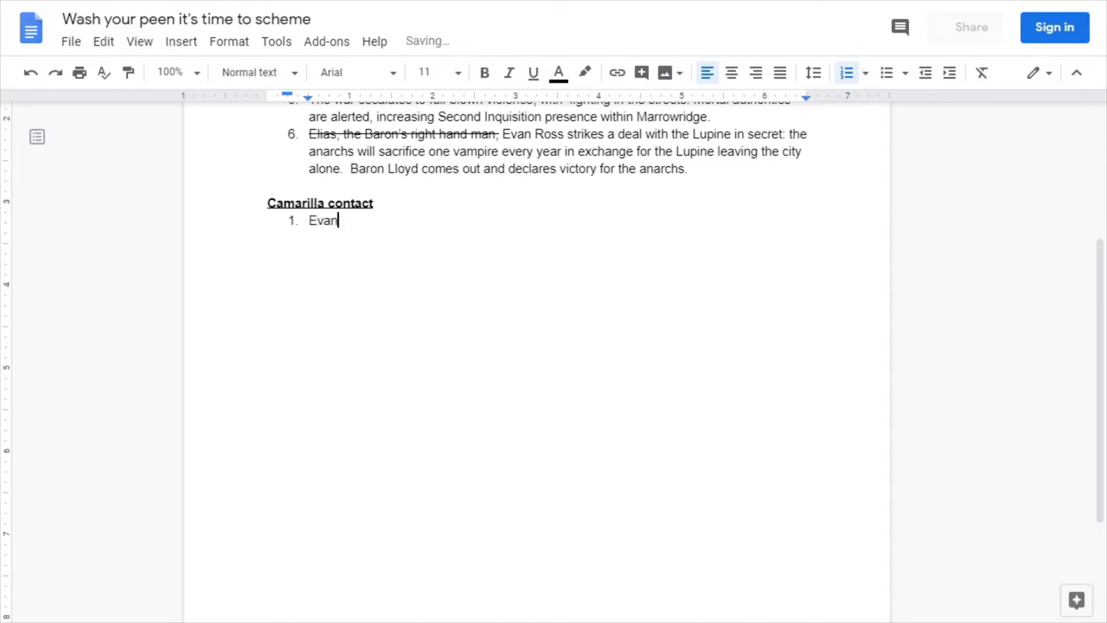
{"action": "type", "text": " Ross begins se"}
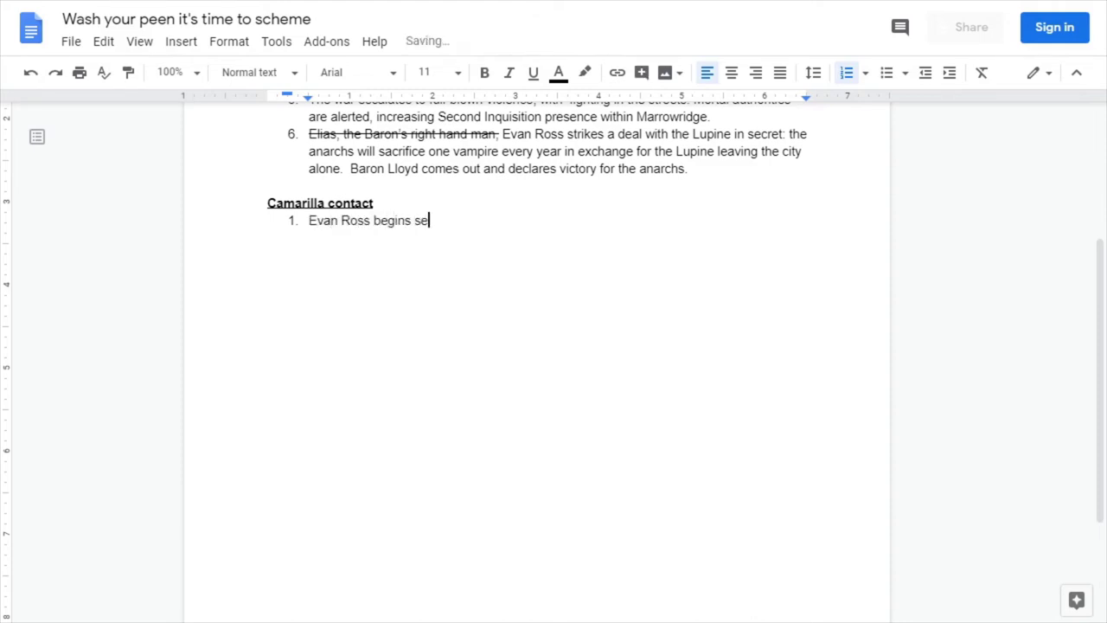
{"action": "type", "text": "cret correspond"}
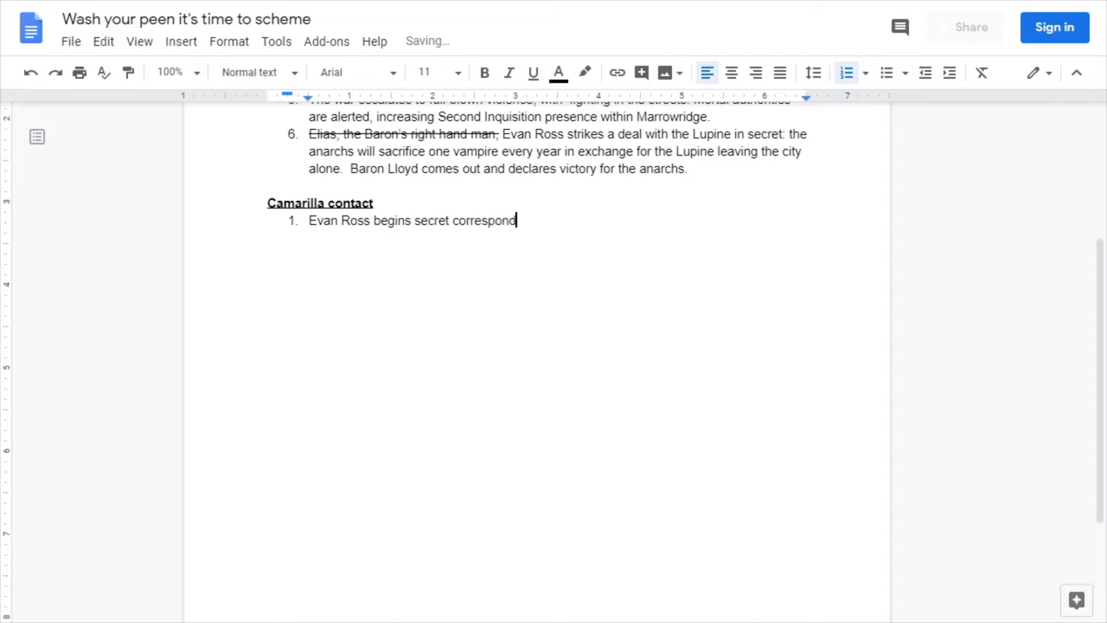
{"action": "type", "text": "ence with the nearby city of"}
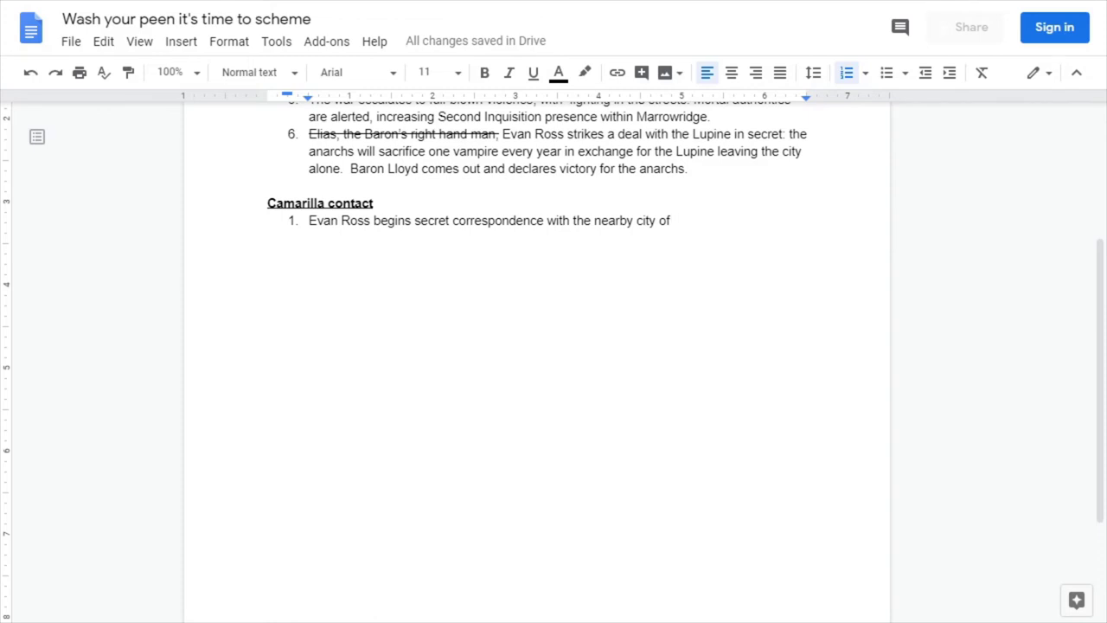
{"action": "type", "text": "Denver and its "}
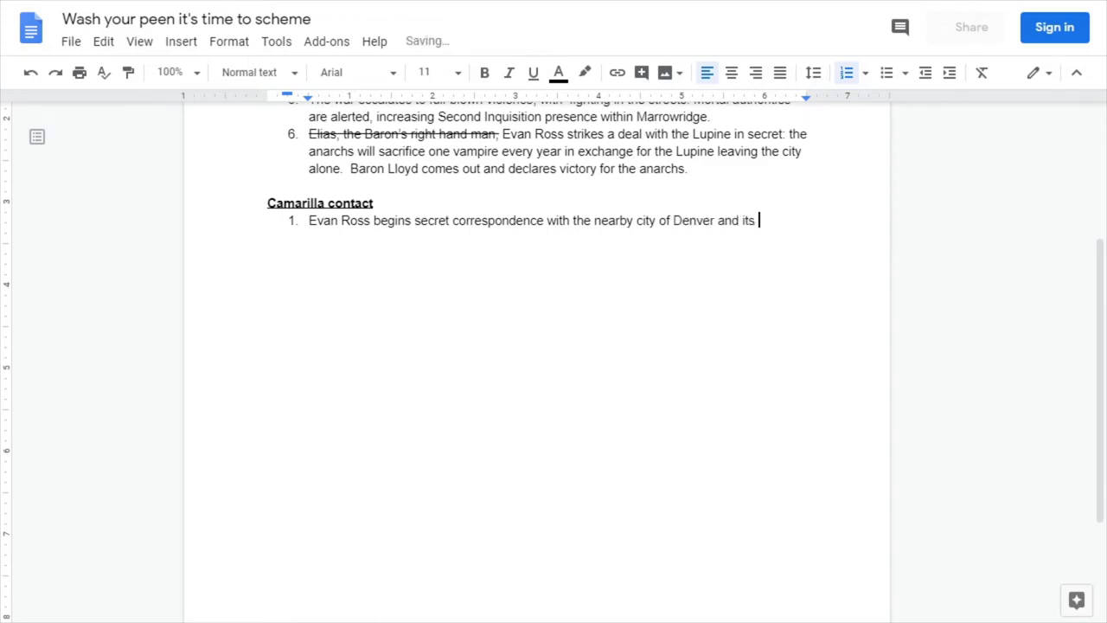
{"action": "type", "text": "primogen."}
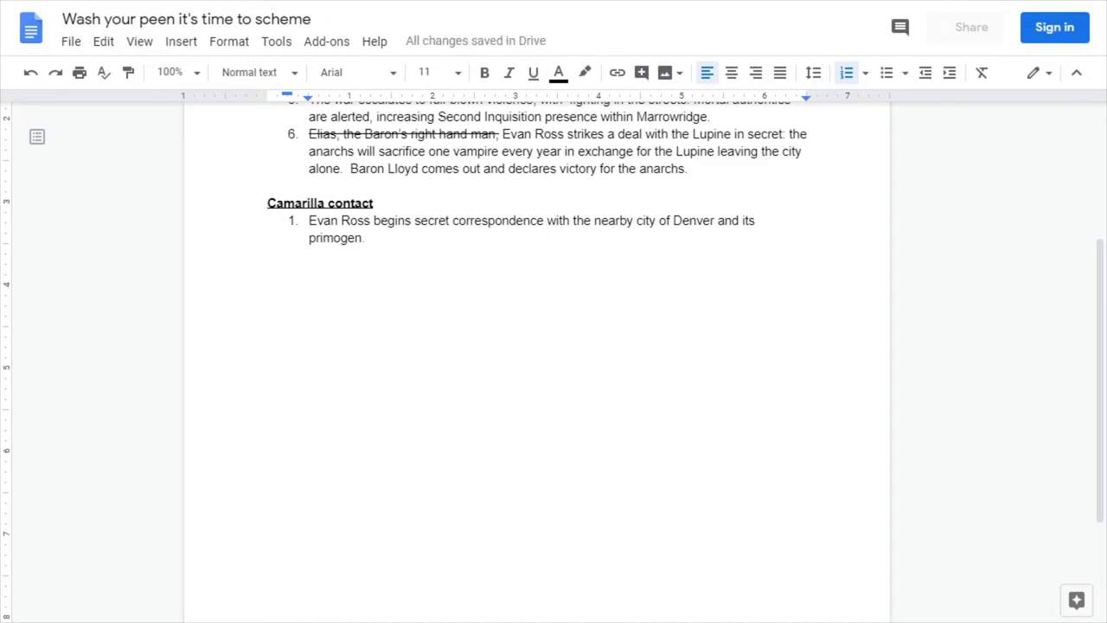
Continue the same list item after "primogen." with the words "The city sends a double agent"
{"action": "key", "text": "Return"}
{"action": "key", "text": "BackSpace"}
{"action": "key", "text": "BackSpace"}
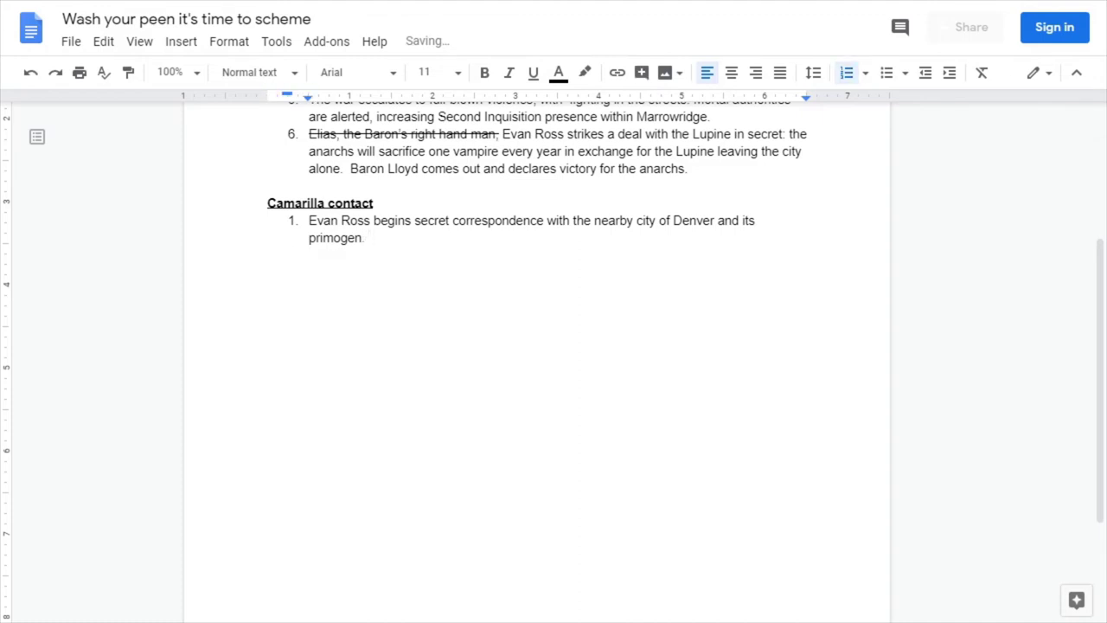
{"action": "type", "text": "The city sac"}
{"action": "key", "text": "BackSpace"}
{"action": "key", "text": "BackSpace"}
{"action": "type", "text": "ends a double agent"}
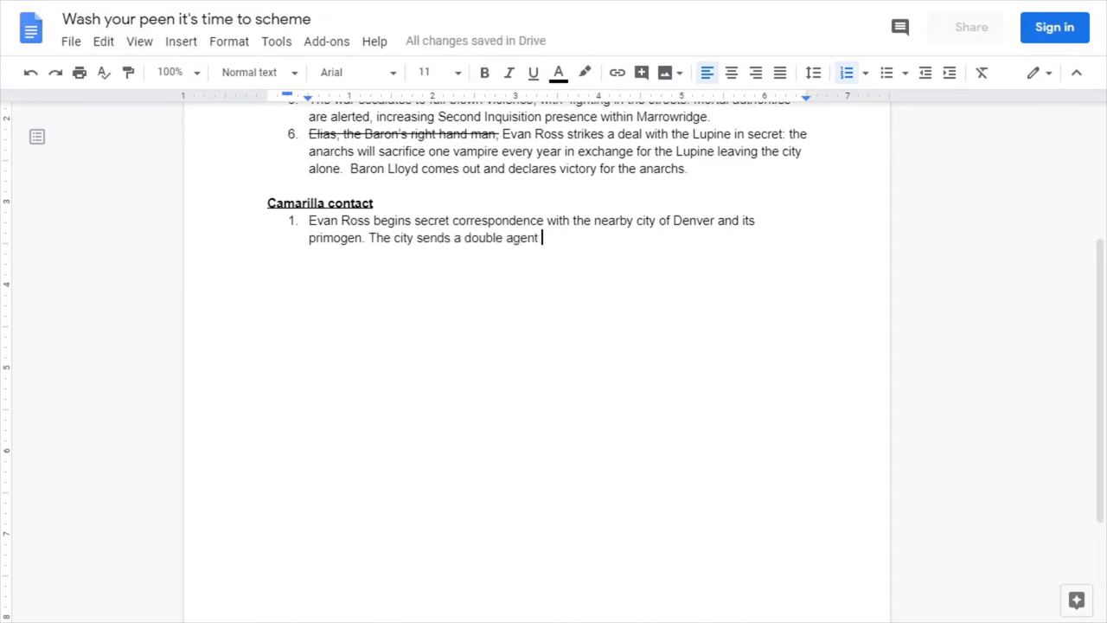
Replace "double agent" in the first "Camarilla contact" item with "spy into Marrowridge to see if it's worth trying to take over."
{"action": "key", "text": "BackSpace"}
{"action": "key", "text": "BackSpace"}
{"action": "key", "text": "BackSpace"}
{"action": "key", "text": "BackSpace"}
{"action": "key", "text": "BackSpace"}
{"action": "key", "text": "BackSpace"}
{"action": "key", "text": "BackSpace"}
{"action": "key", "text": "BackSpace"}
{"action": "key", "text": "BackSpace"}
{"action": "key", "text": "BackSpace"}
{"action": "key", "text": "BackSpace"}
{"action": "key", "text": "BackSpace"}
{"action": "key", "text": "BackSpace"}
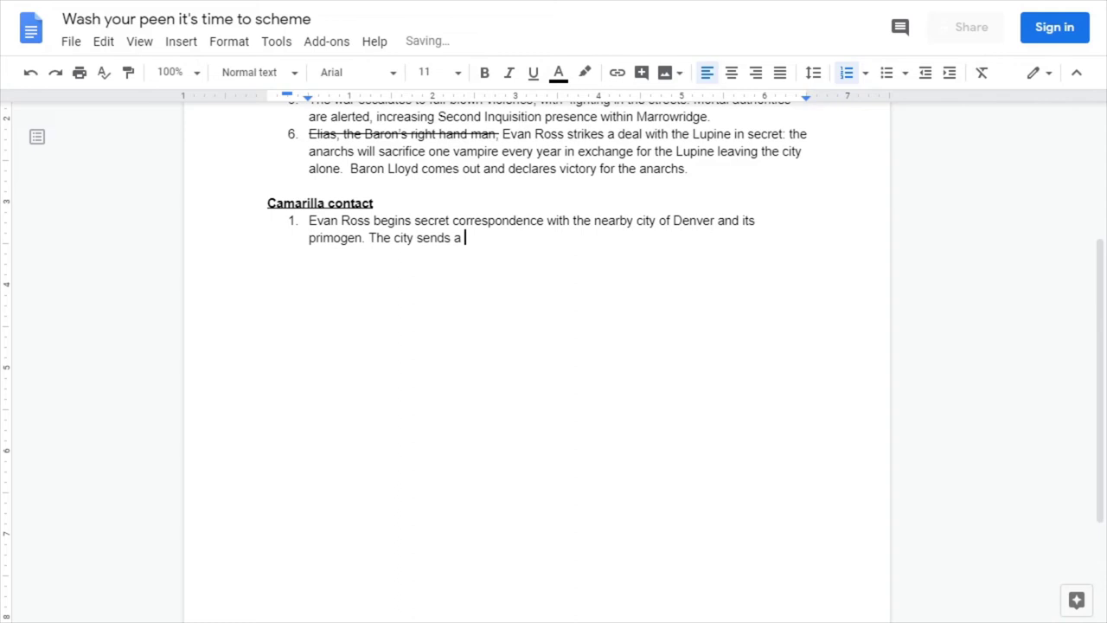
{"action": "type", "text": "spy into Marrowridge "}
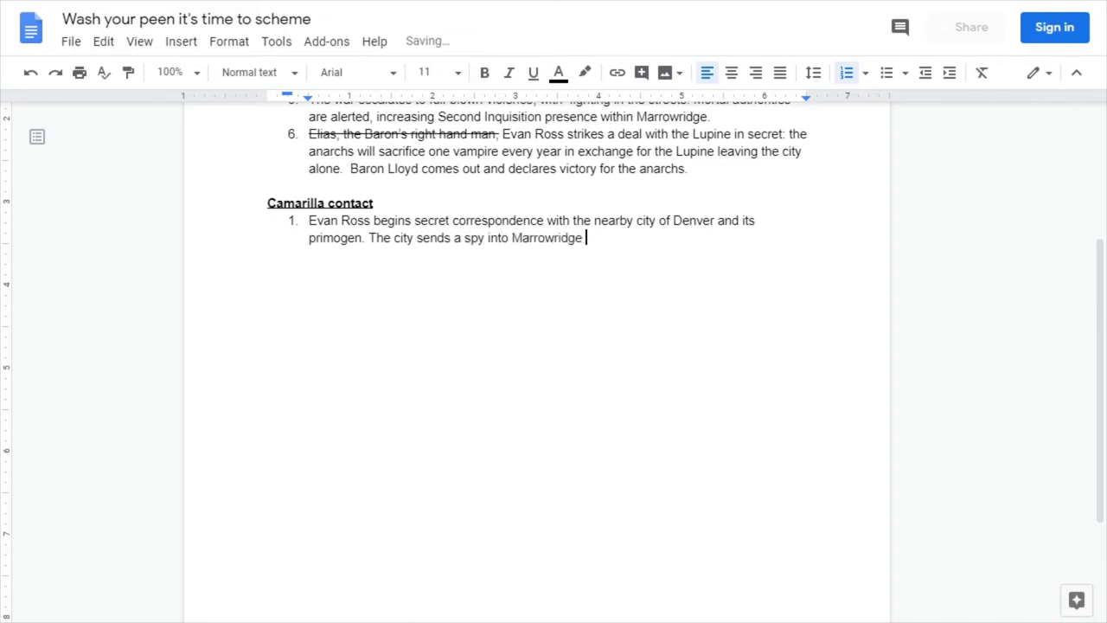
{"action": "type", "text": "to see if it's worth trying to take "}
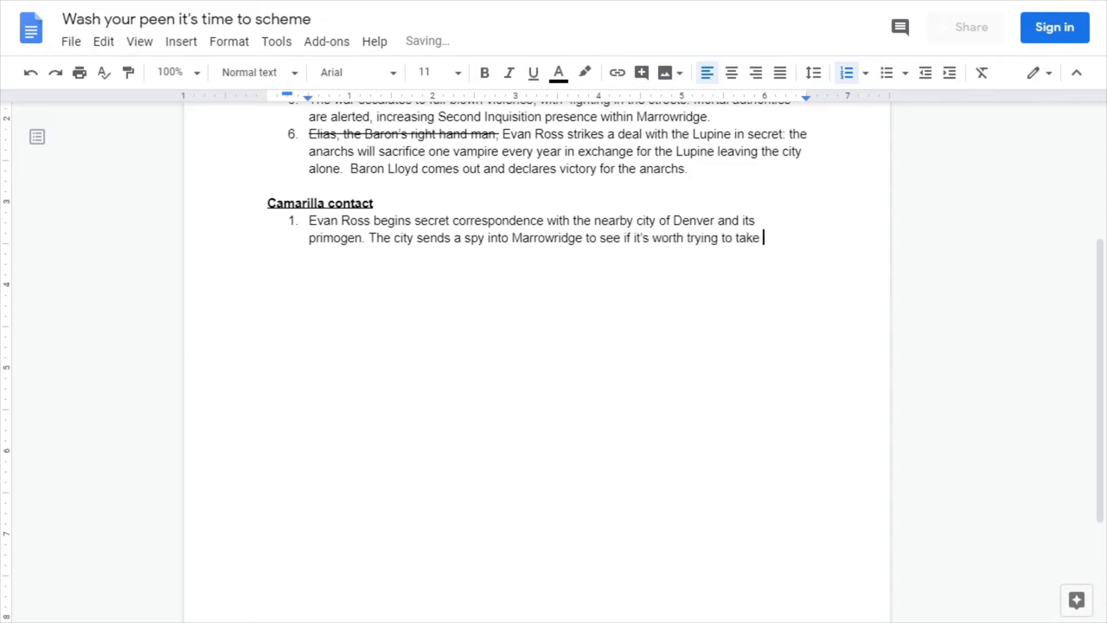
{"action": "type", "text": "over."}
{"action": "key", "text": "Return"}
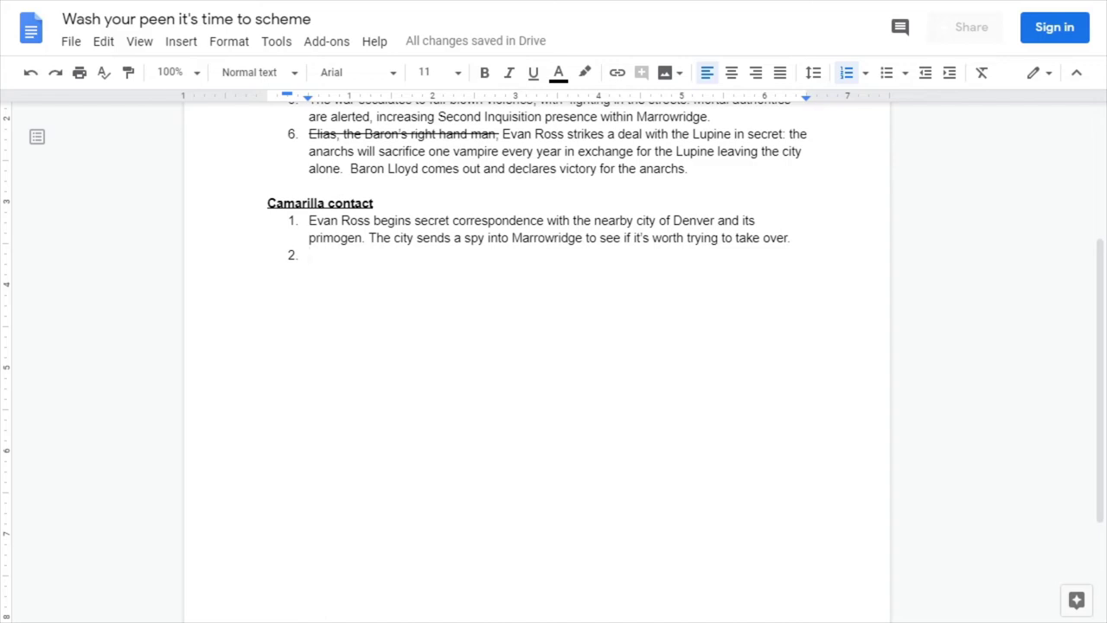
Insert "(Lexie Lee of Clan Caitiff)" after "spy" in the first "Camarilla contact" item
{"action": "key", "text": "BackSpace"}
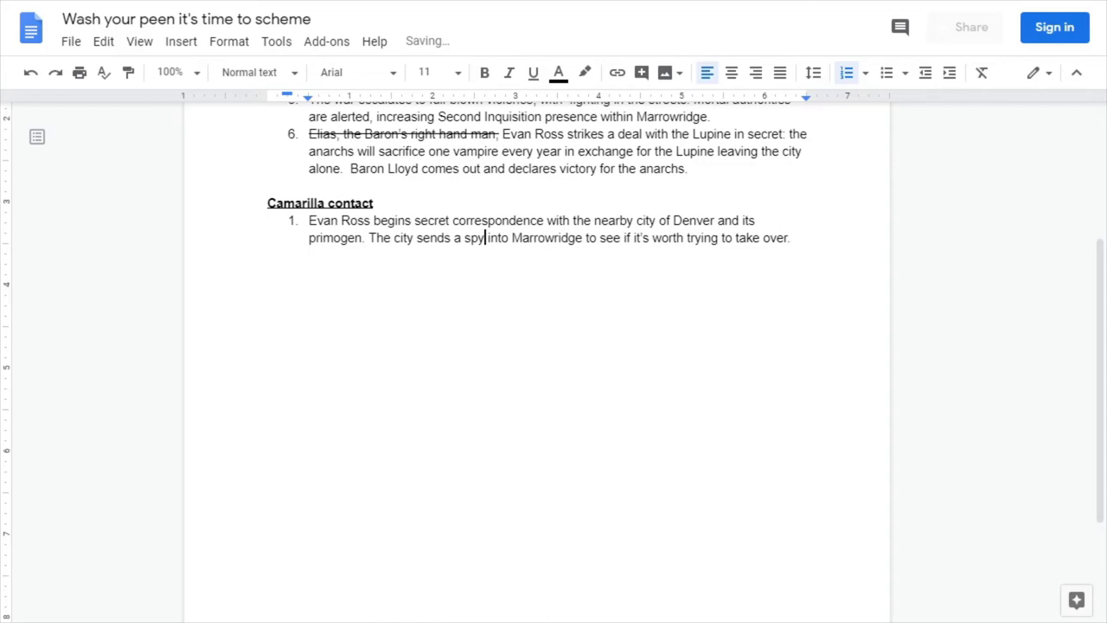
{"action": "type", "text": "(Lexie Lee"}
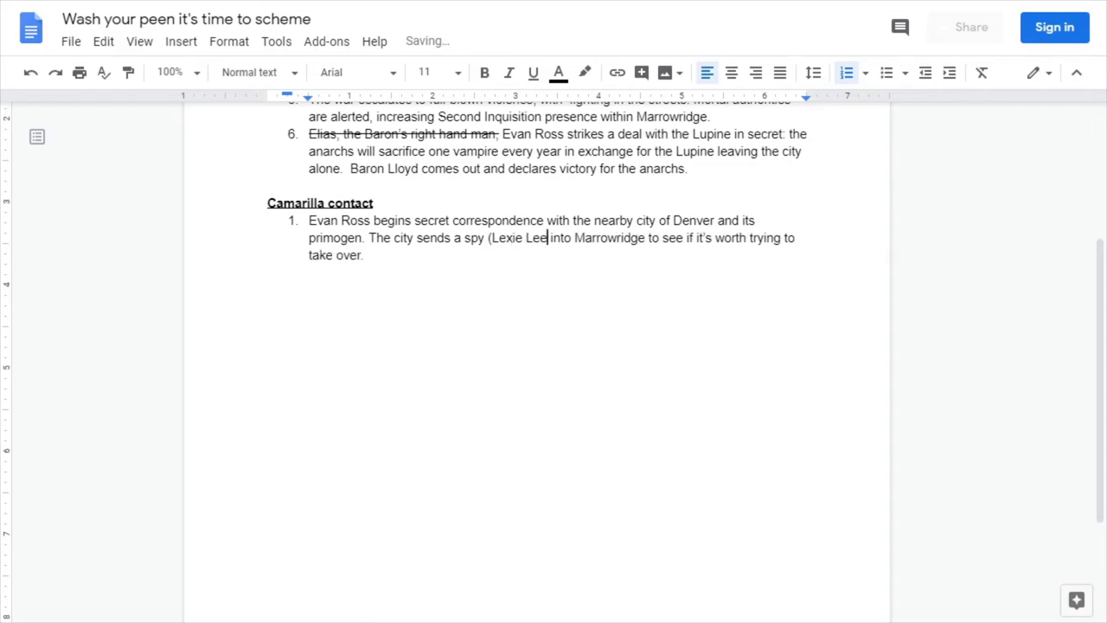
{"action": "type", "text": " of"}
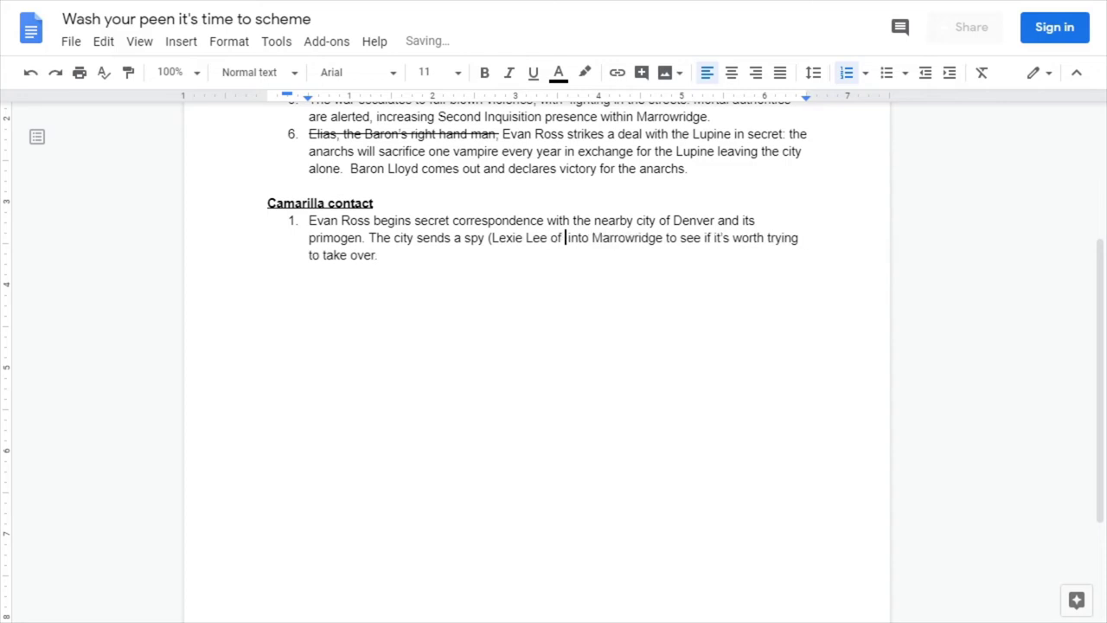
{"action": "type", "text": " Clan C "}
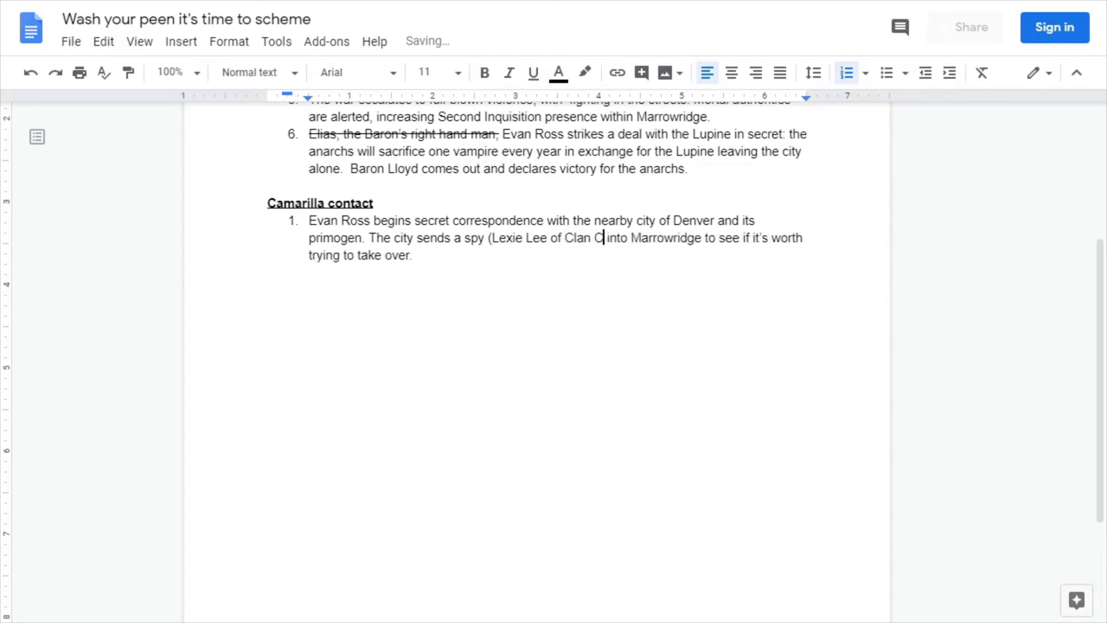
{"action": "type", "text": "aitiff)"}
{"action": "left_click", "coordinate": [449, 255]}
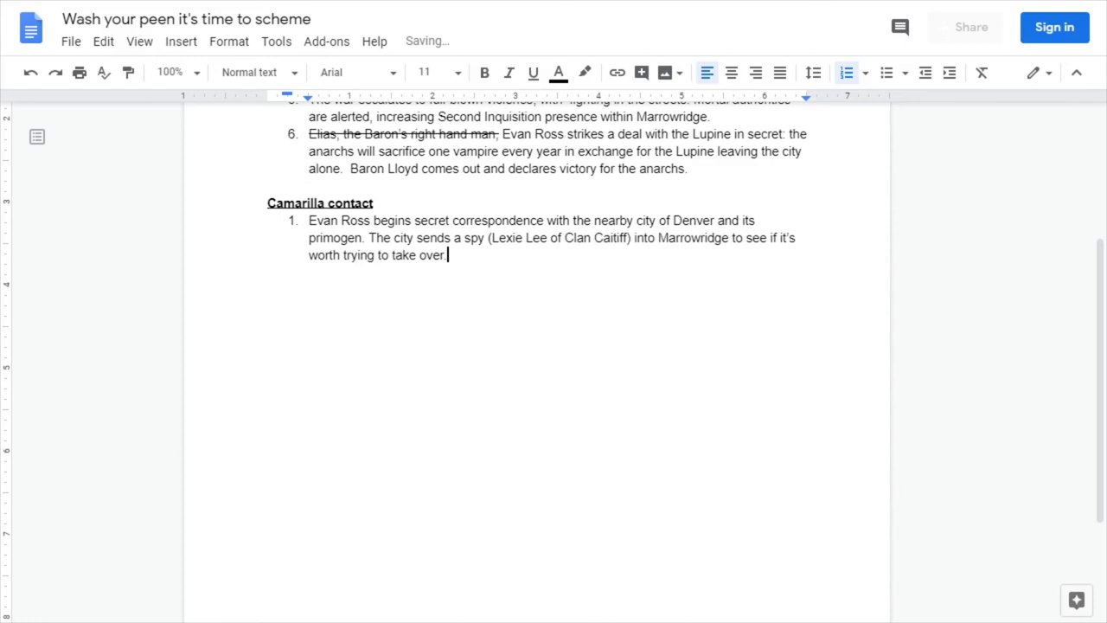
Begin the second item: "Liam Murray (through the use of a bird familiar) is roped into delivering letters from Lee to the primogen of"
{"action": "key", "text": "Return"}
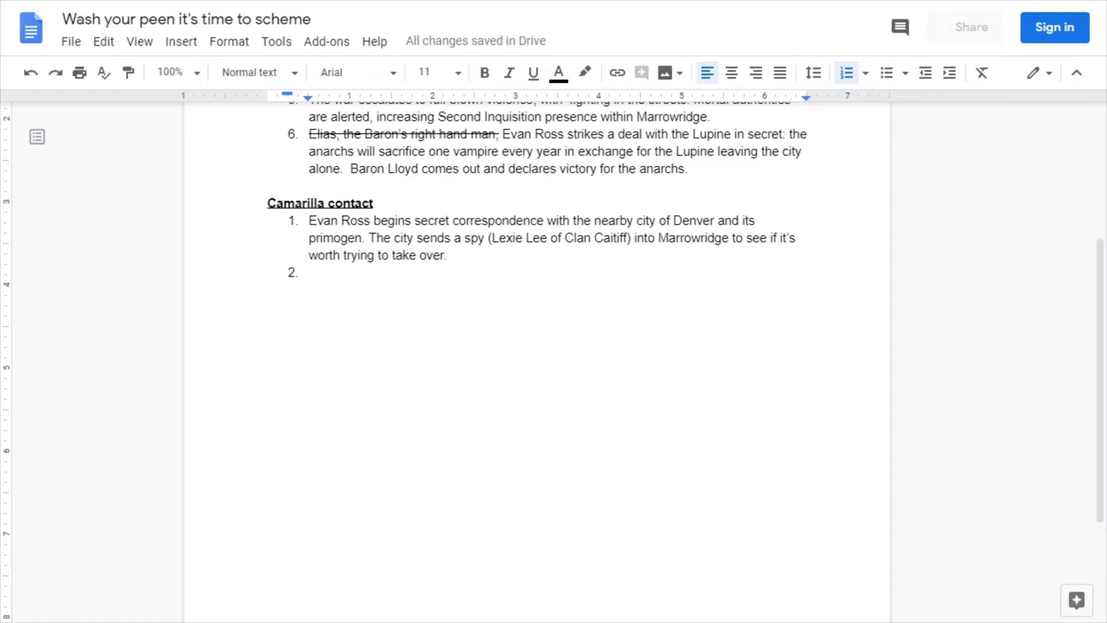
{"action": "type", "text": "Liam Murray "}
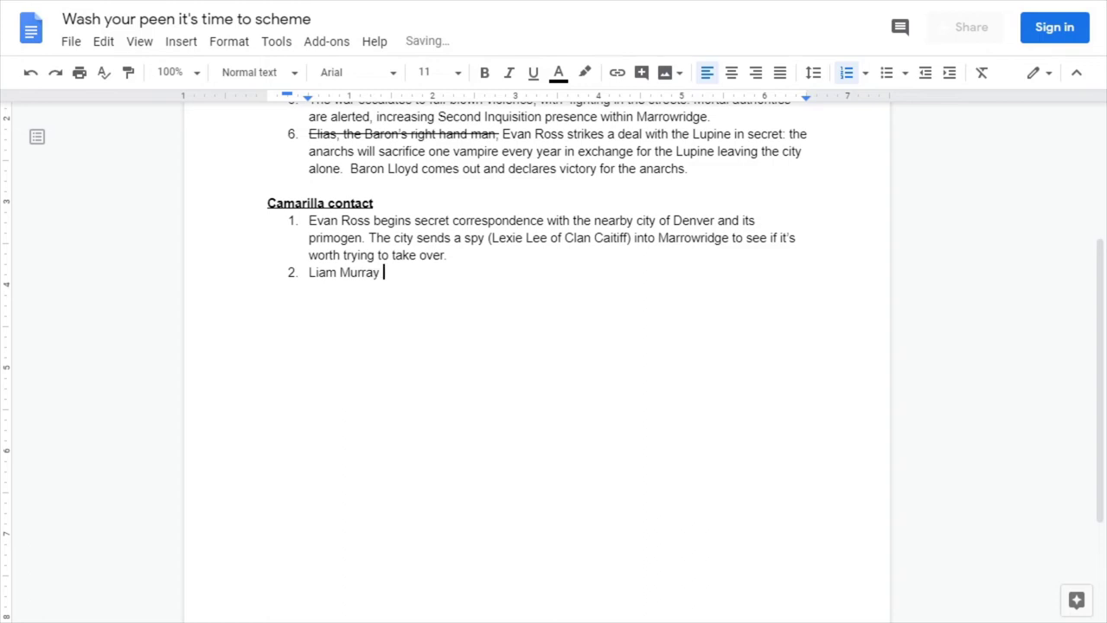
{"action": "type", "text": "(through the us"}
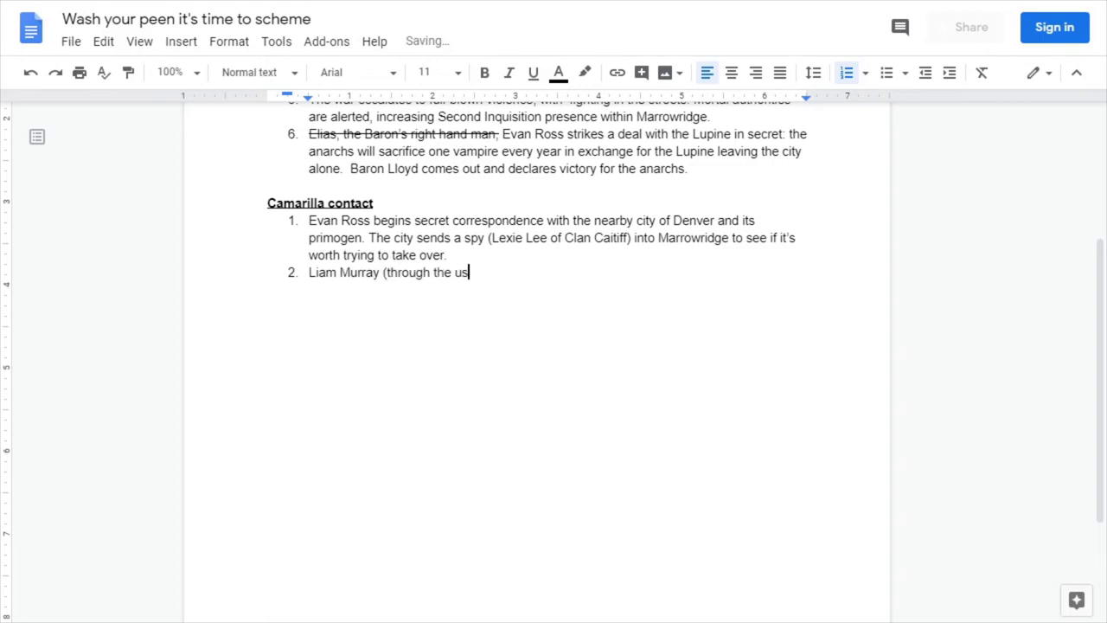
{"action": "type", "text": "e of a bird famili"}
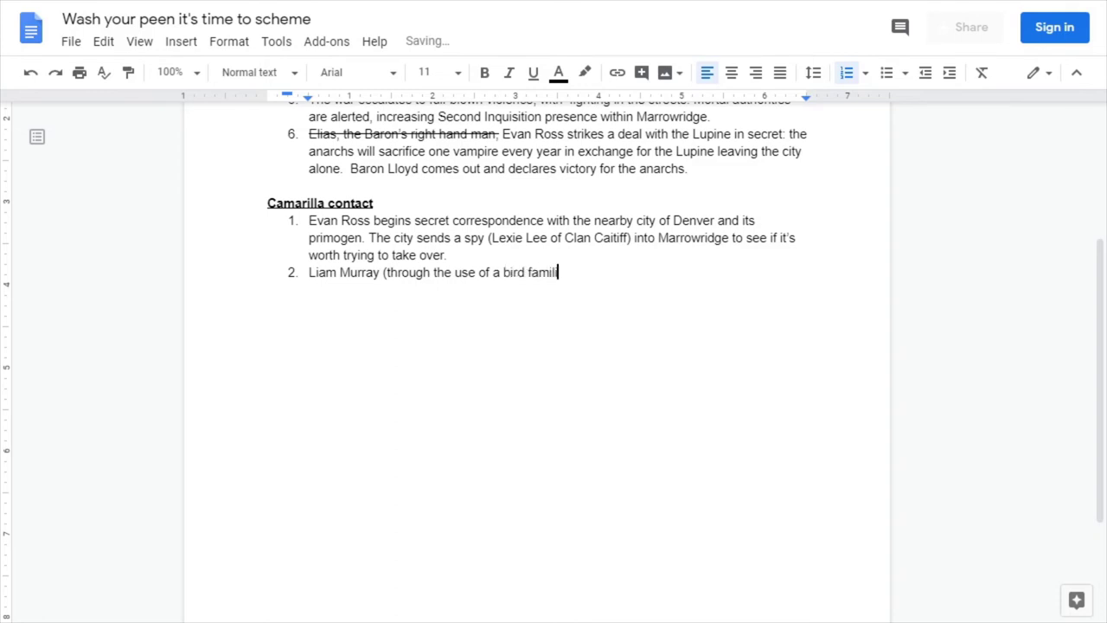
{"action": "type", "text": "ar) is roped into deliverin"}
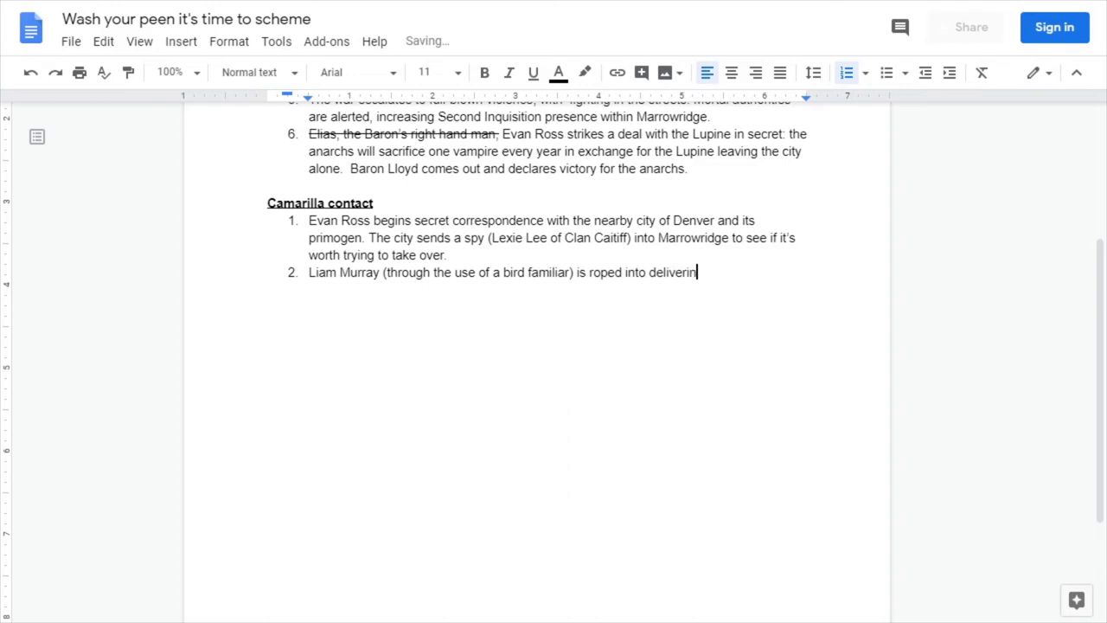
{"action": "type", "text": "g "}
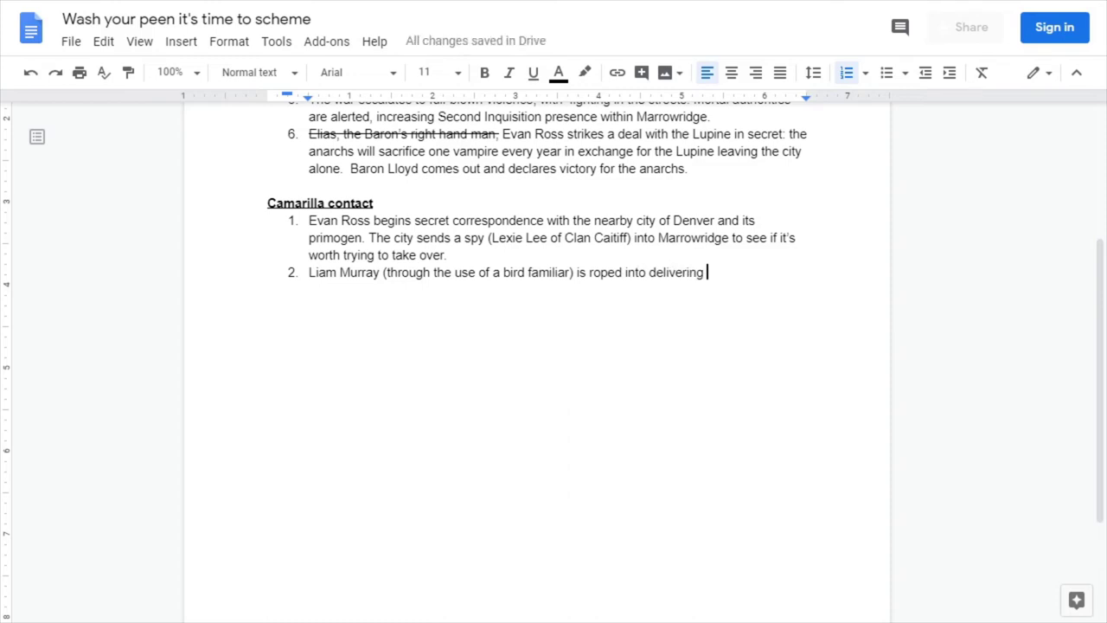
{"action": "type", "text": "letters from Lee"}
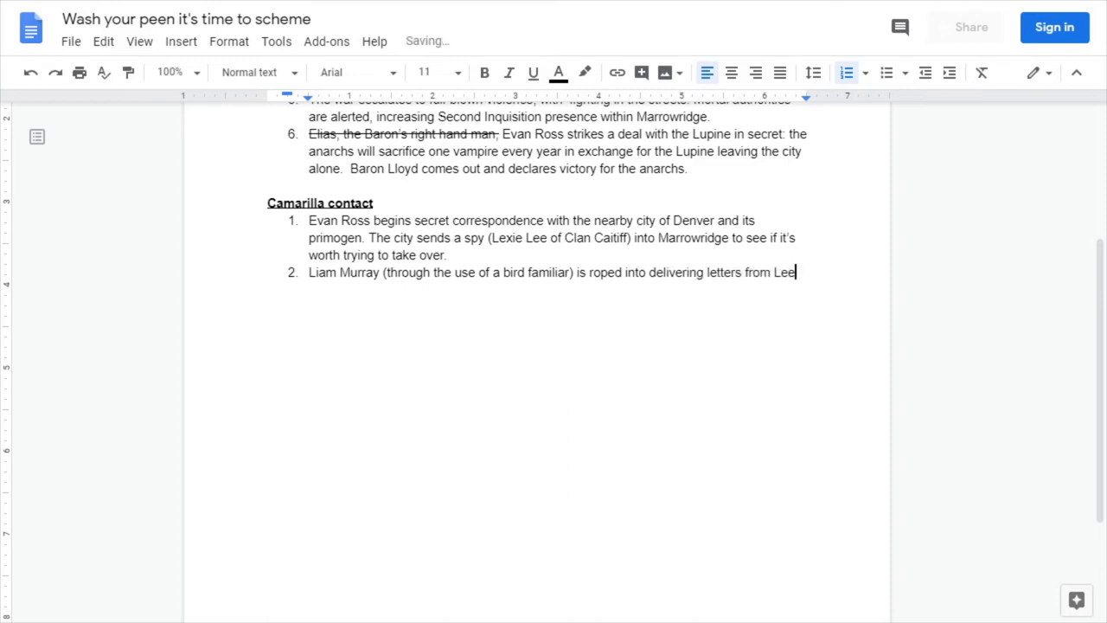
{"action": "type", "text": " to the primogen of "}
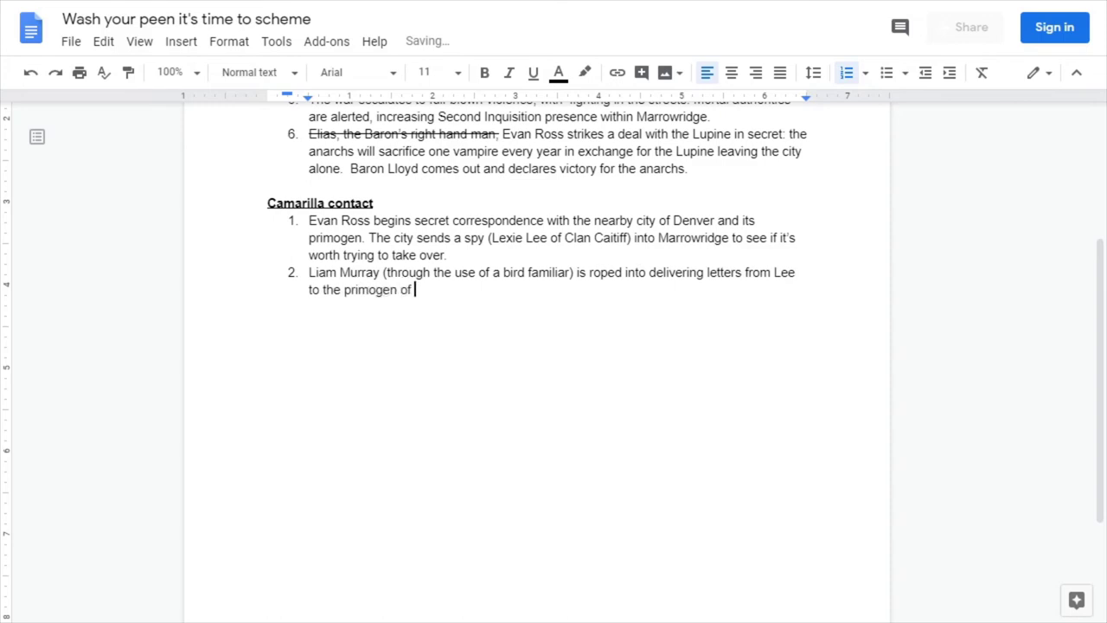
Complete the second item with "Denver. Murray is seen avoiding even the company of fellow Nosferatu out of shame."
{"action": "type", "text": "Denver. Murray is s"}
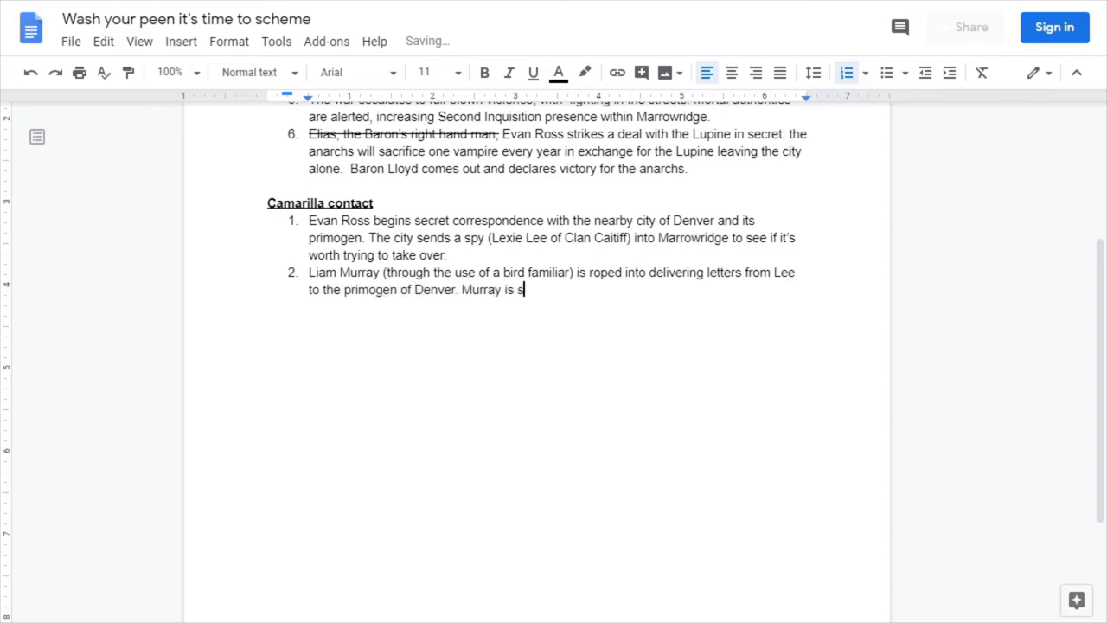
{"action": "type", "text": "een avoiding"}
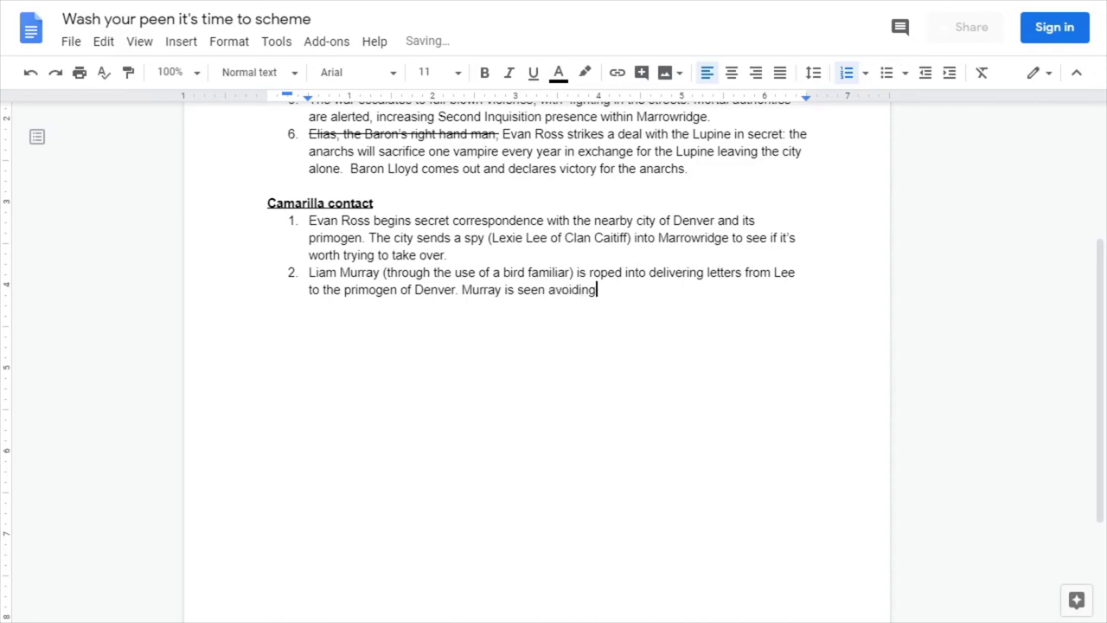
{"action": "type", "text": " even the company of "}
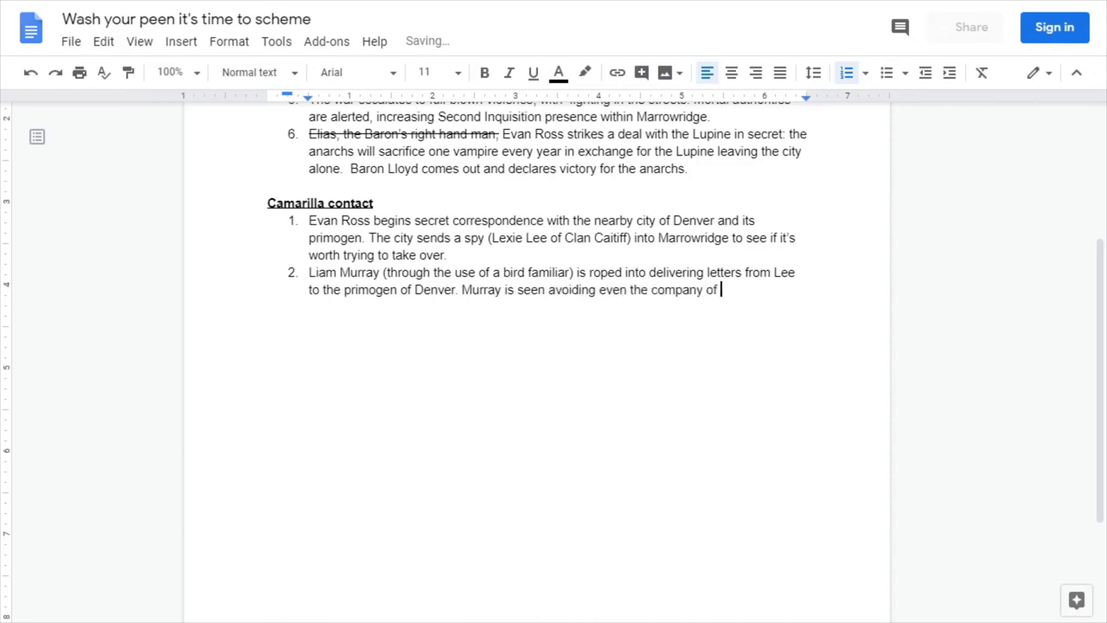
{"action": "type", "text": "fellow Nosferatu."}
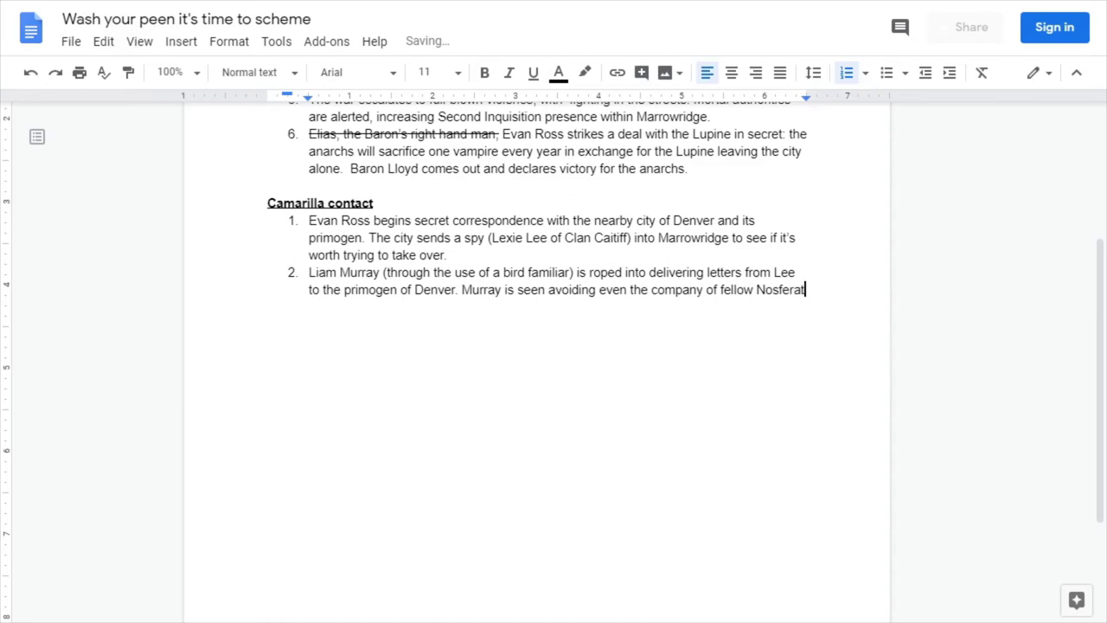
{"action": "key", "text": "Return"}
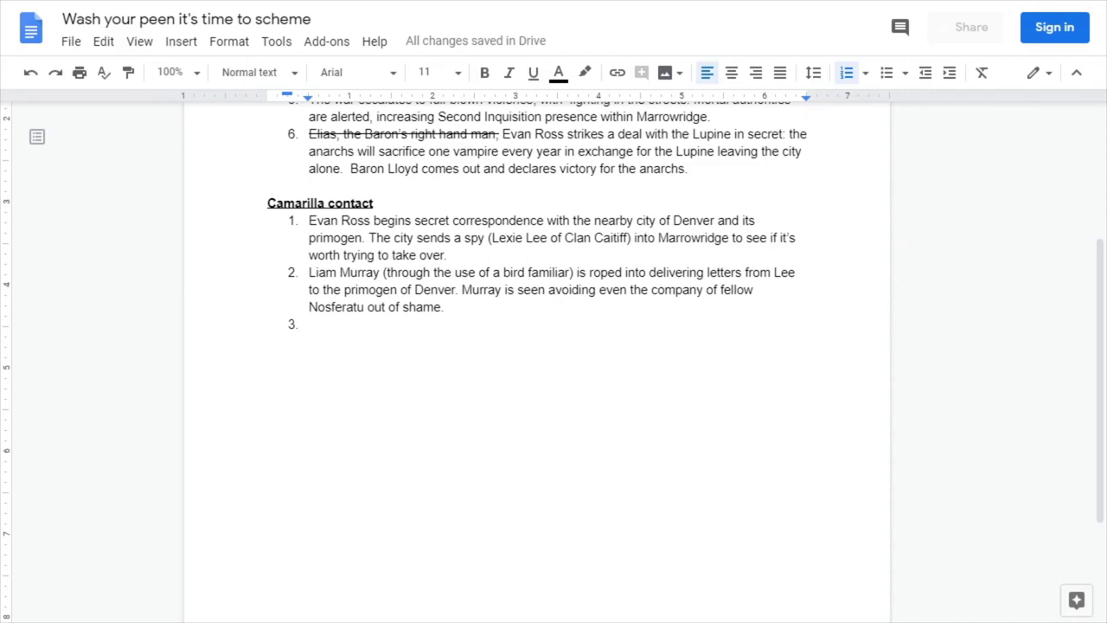
Write the third item's opening sentence: "Through her business allies in Denver, Hecate learns that the Camarilla wants to take the city."
{"action": "type", "text": "Through her business al"}
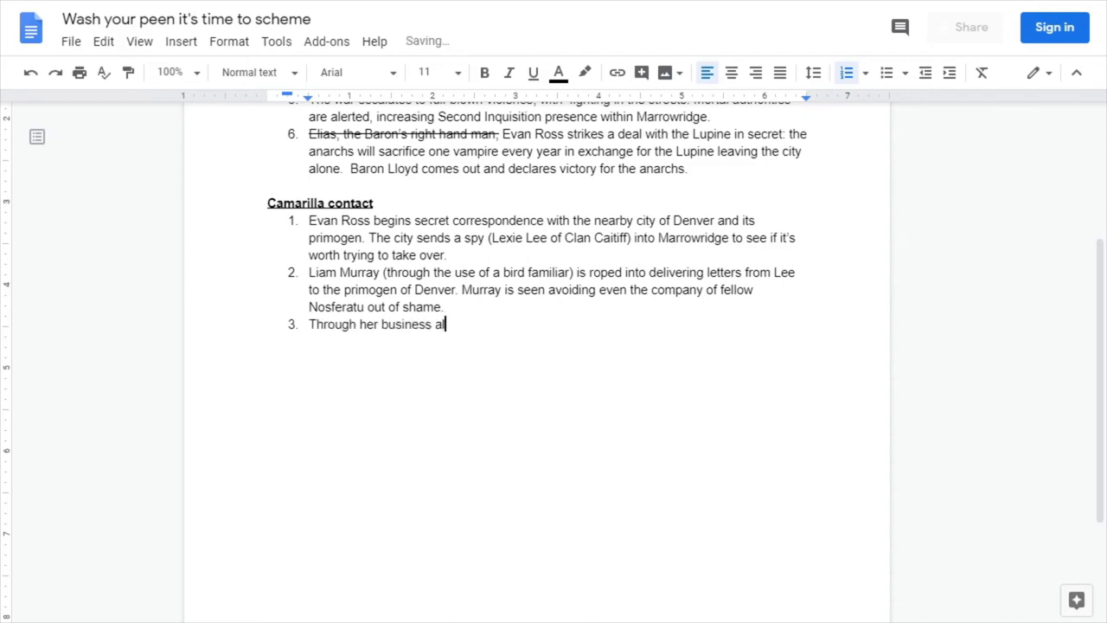
{"action": "type", "text": "lies in Denver, Hecate learns o"}
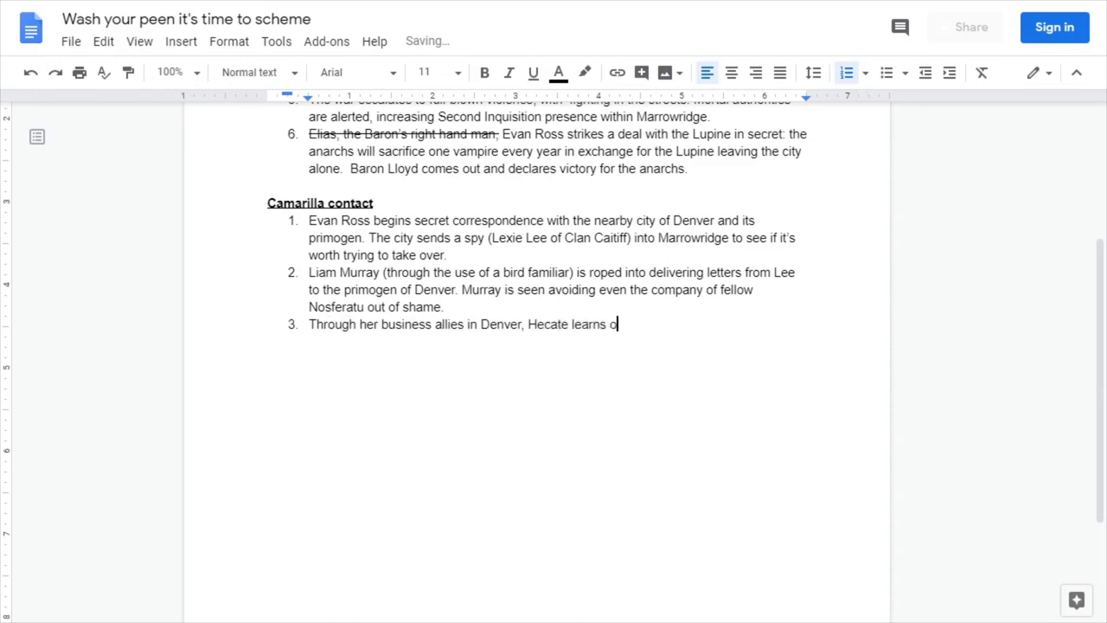
{"action": "key", "text": "BackSpace"}
{"action": "type", "text": "that the Camar"}
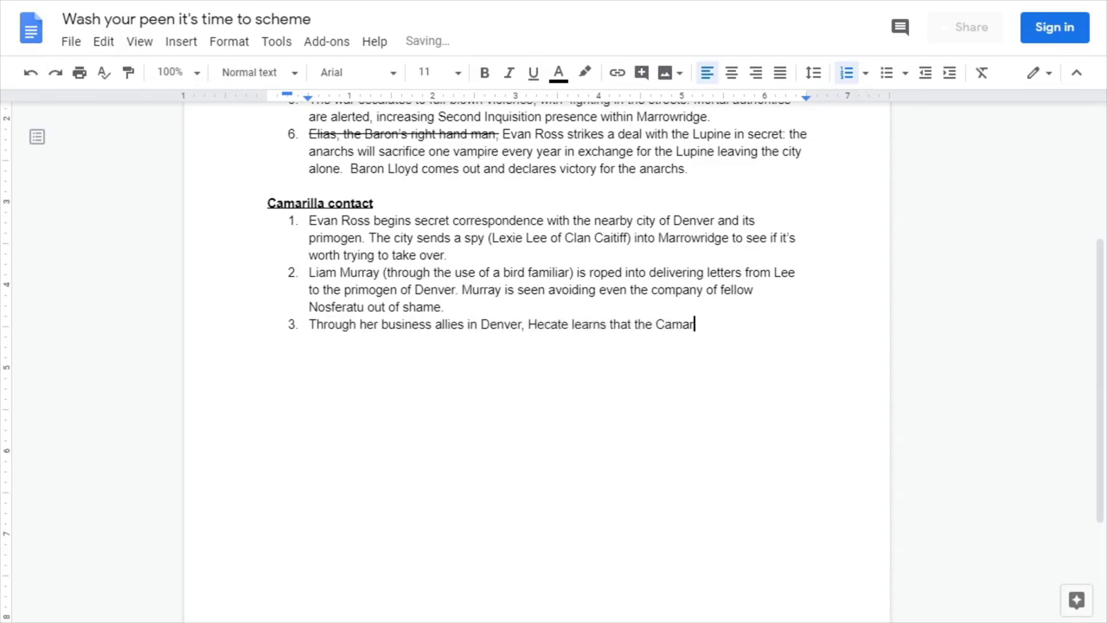
{"action": "type", "text": "illa wants to take the city."}
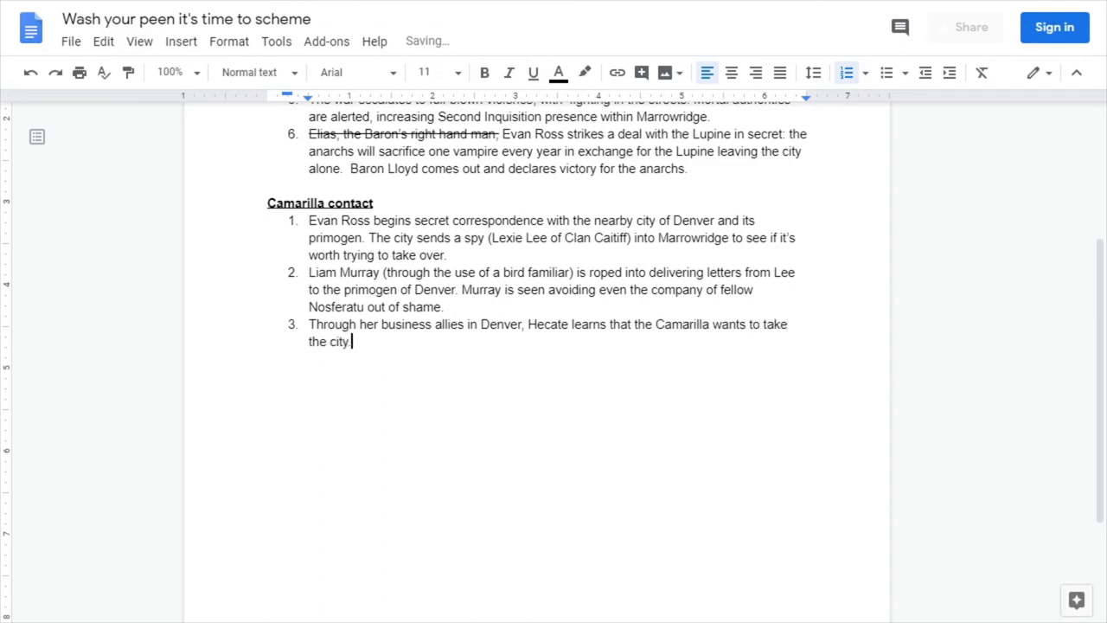
Finish the third item with "She strikes up a partnership with Lexie Lee, and the two become Camarilla co-conspirators." and start a fourth item
{"action": "type", "text": " She strikes up a part"}
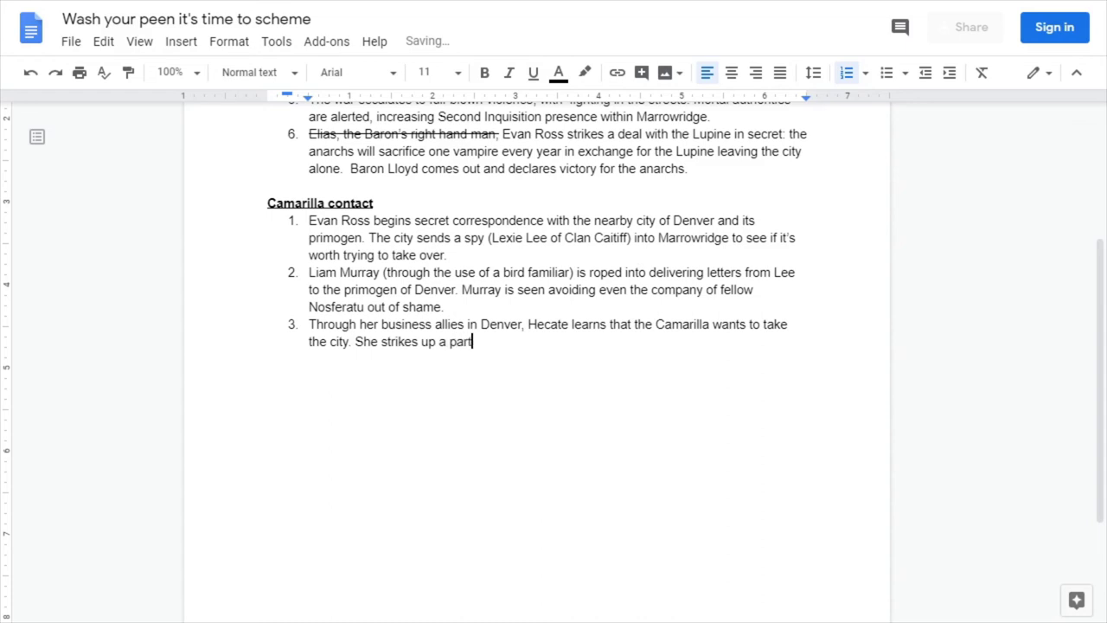
{"action": "type", "text": "nership with Lexi"}
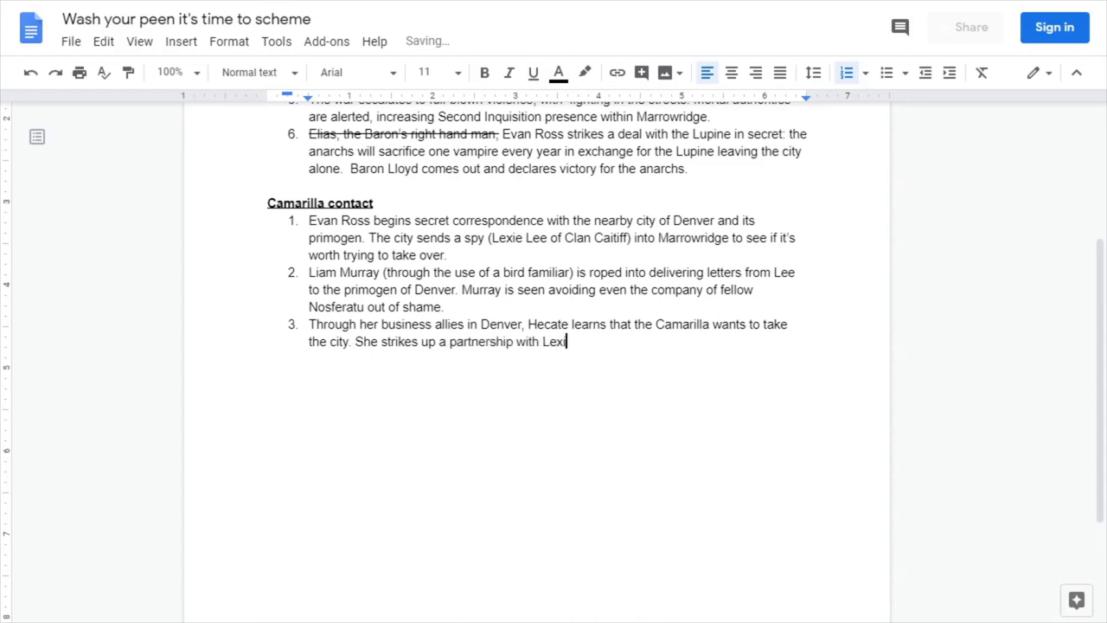
{"action": "type", "text": "e Lee, and the "}
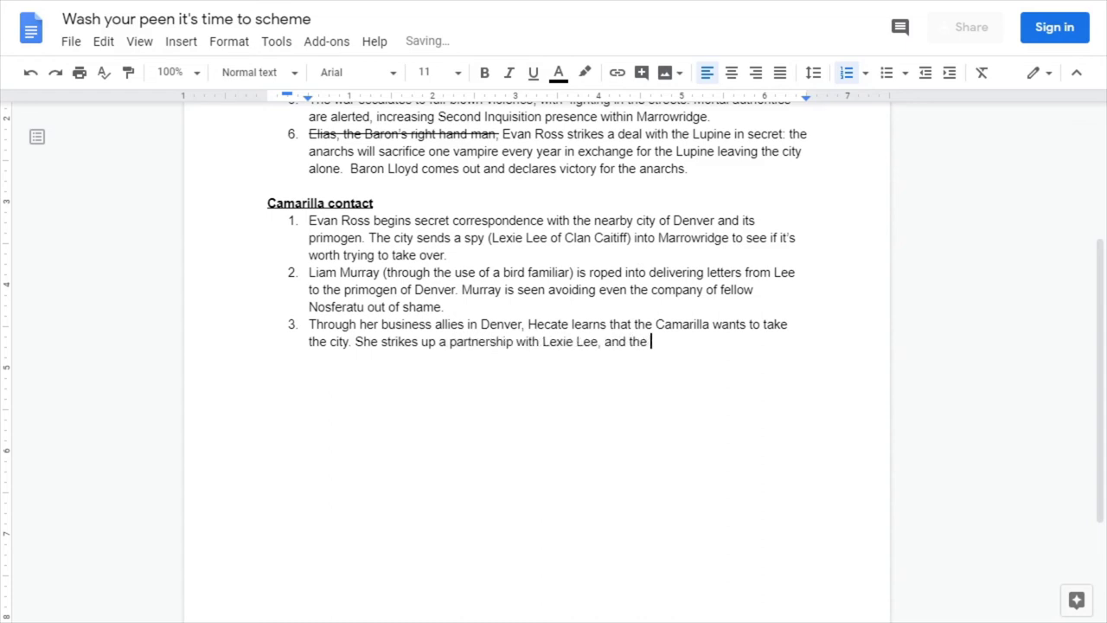
{"action": "type", "text": "two become Cam"}
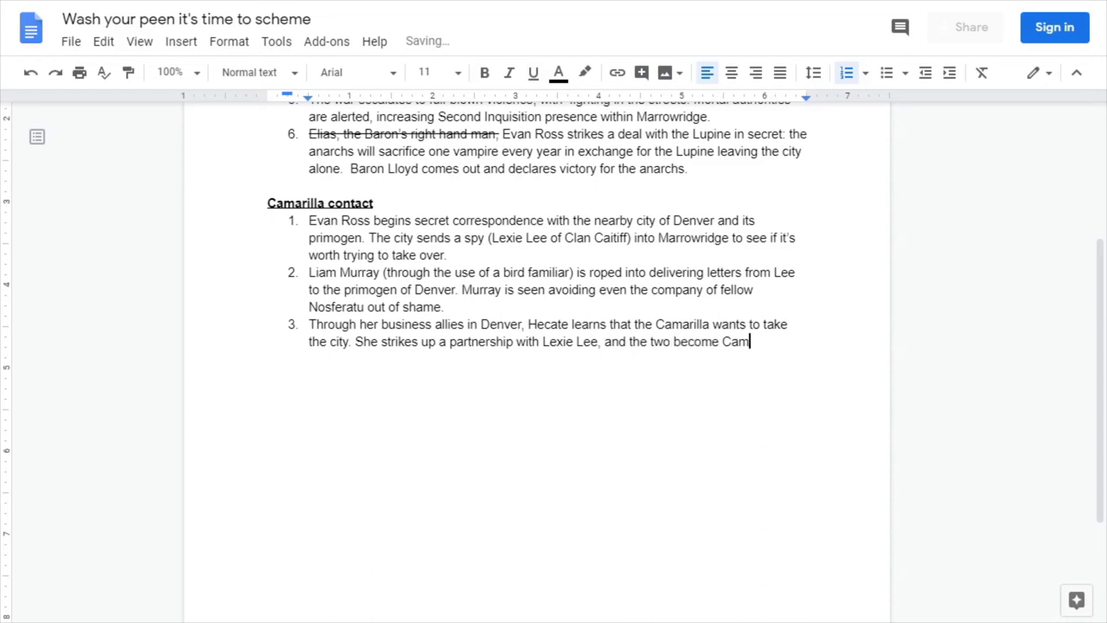
{"action": "type", "text": "arilla co-conspirators."}
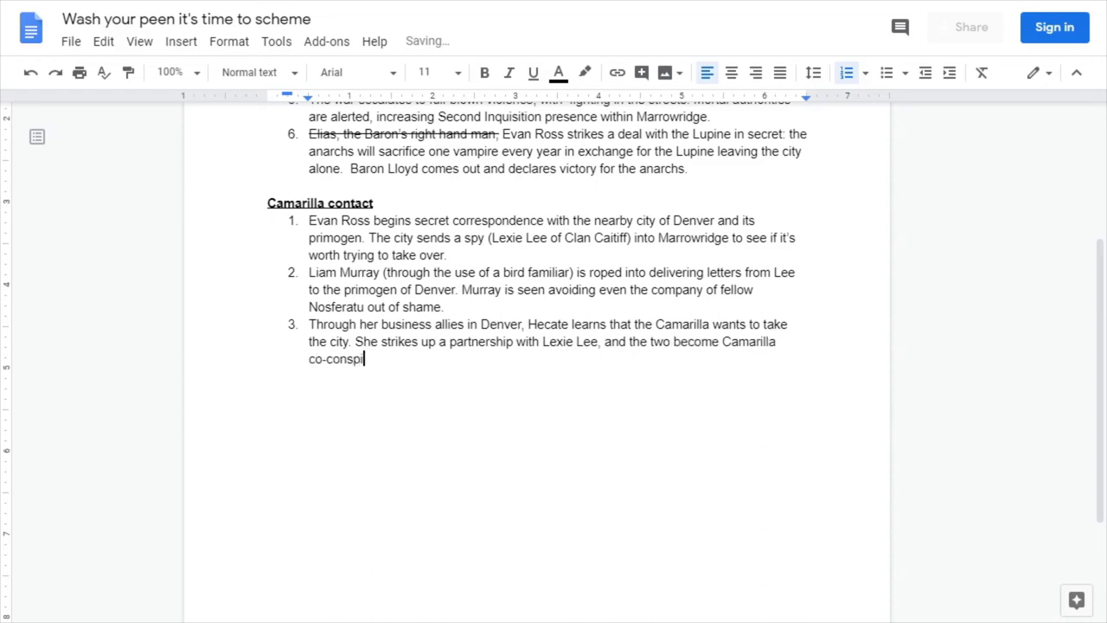
{"action": "key", "text": "Return"}
Review the written "Camarilla contact" items, highlighting individual plot events while comparing them
{"action": "key", "text": "ctrl+Up"}
{"action": "key", "text": "ctrl+Up"}
{"action": "key", "text": "ctrl+Up"}
{"action": "key", "text": "ctrl+shift+Down"}
{"action": "key", "text": "ctrl+shift+Down"}
{"action": "key", "text": "ctrl+shift+Down"}
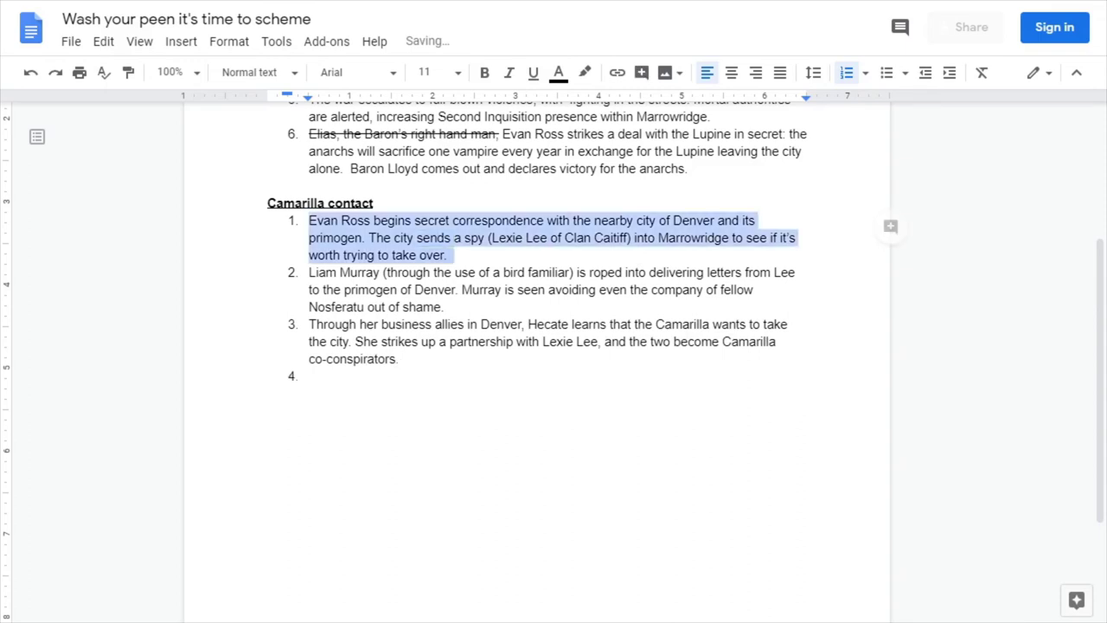
{"action": "key", "text": "Right"}
{"action": "key", "text": "ctrl+shift+Up"}
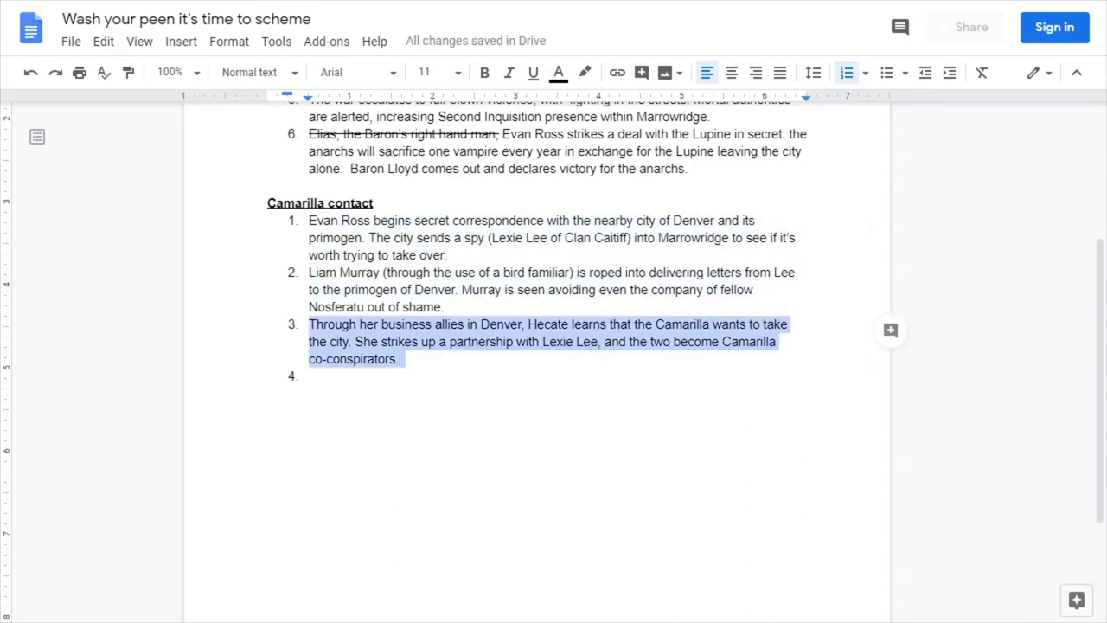
{"action": "key", "text": "ctrl+Up"}
{"action": "key", "text": "Left"}
{"action": "key", "text": "ctrl+shift+Up"}
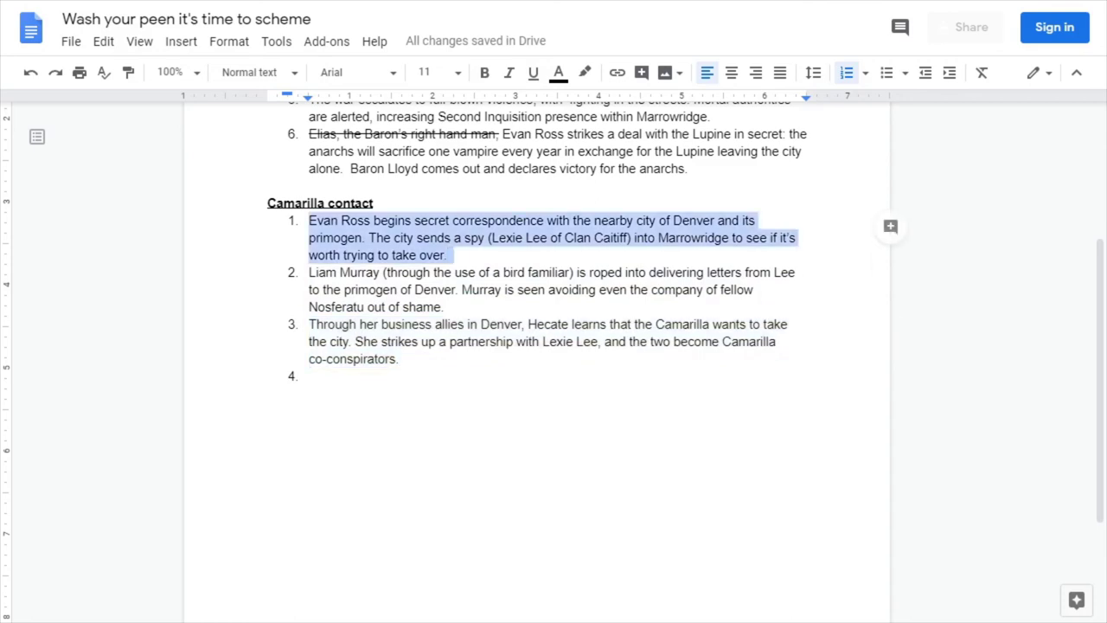
{"action": "left_click", "coordinate": [445, 307]}
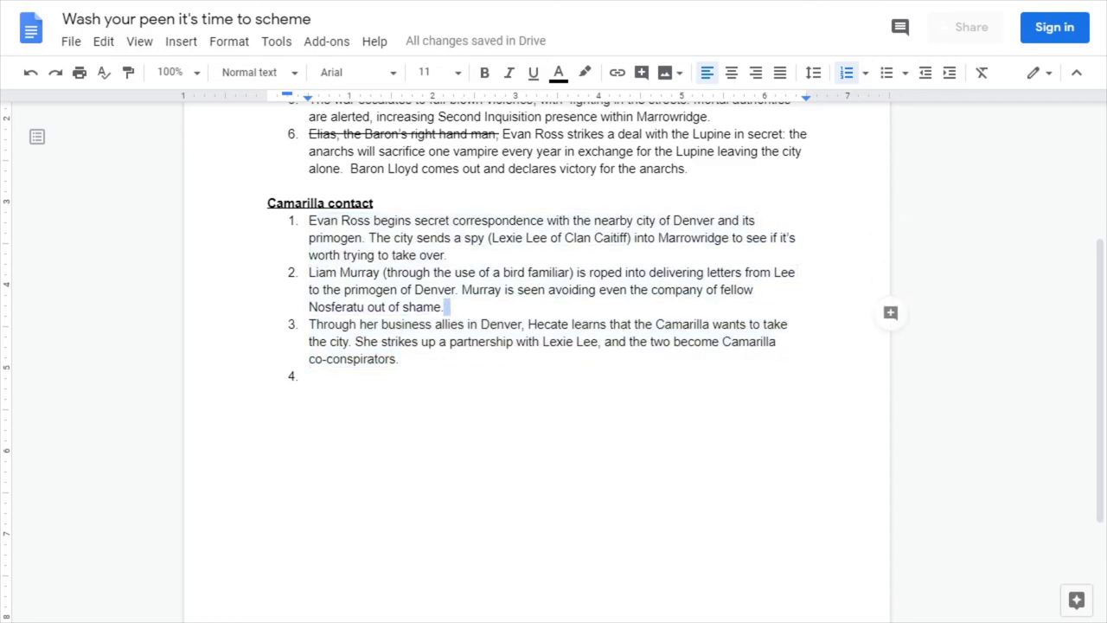
Reread the second and third "Camarilla contact" items, highlighting each one in full
{"action": "key", "text": "ctrl+shift+Up"}
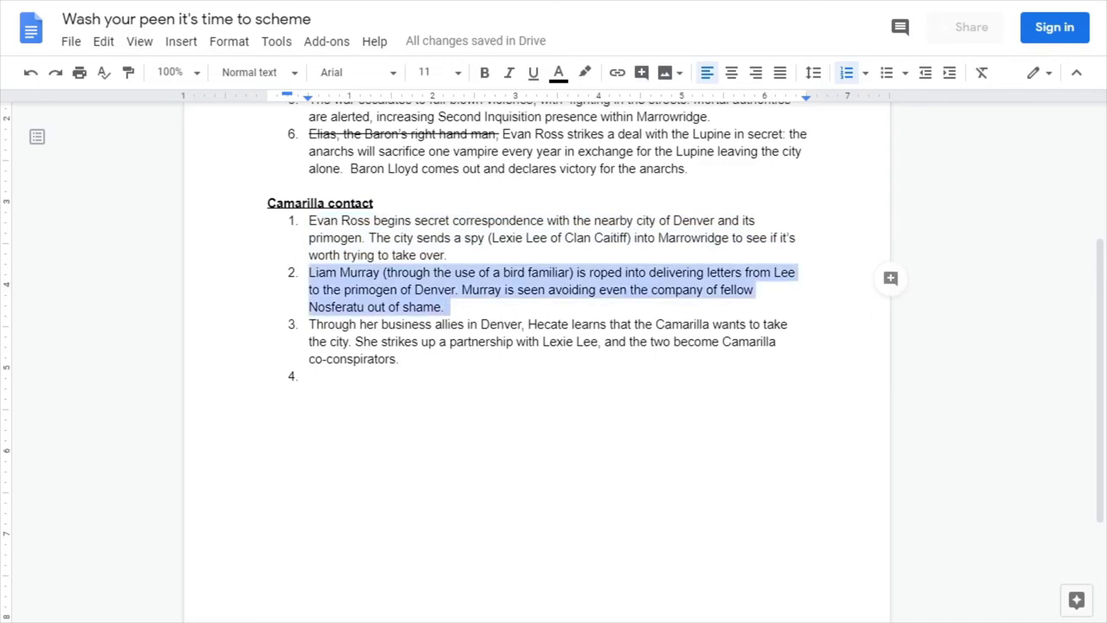
{"action": "left_click", "coordinate": [399, 358]}
{"action": "key", "text": "ctrl+shift+Up"}
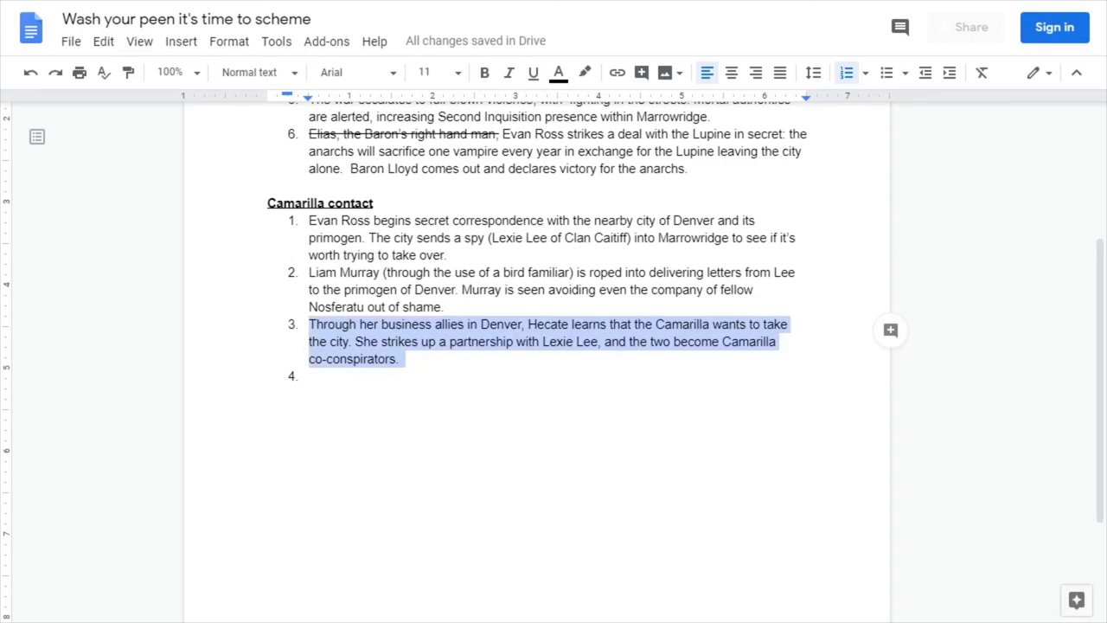
Begin the fourth item with "An elder of the Nosferatu intercepts Liam's messages and he is put on trial for treason against the anarchs. Murray's memories"
{"action": "left_click", "coordinate": [309, 375]}
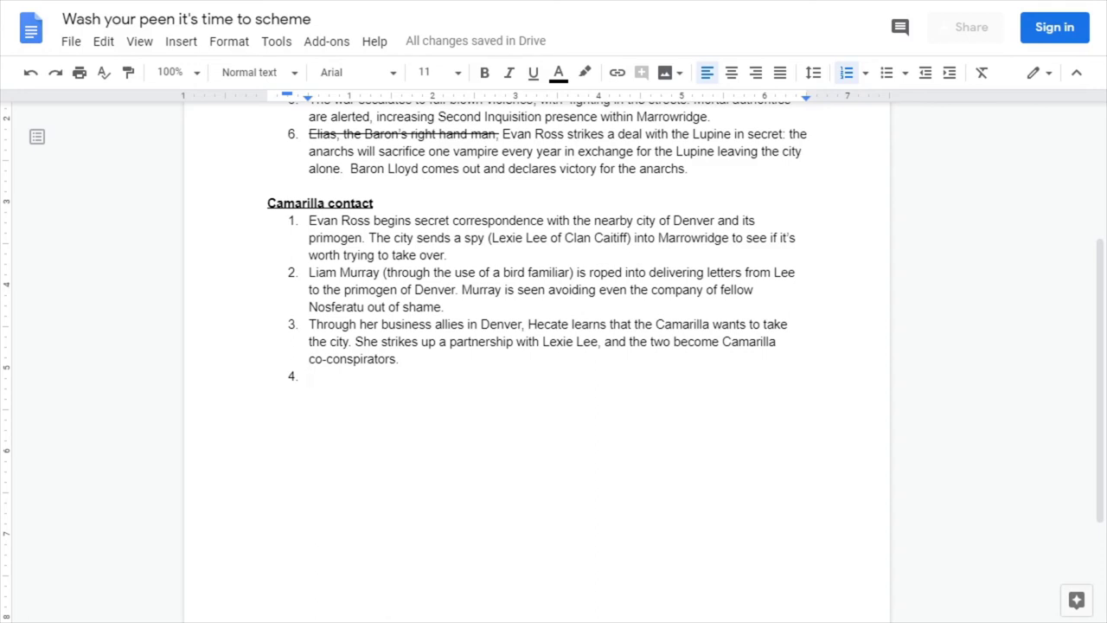
{"action": "type", "text": "An elder "}
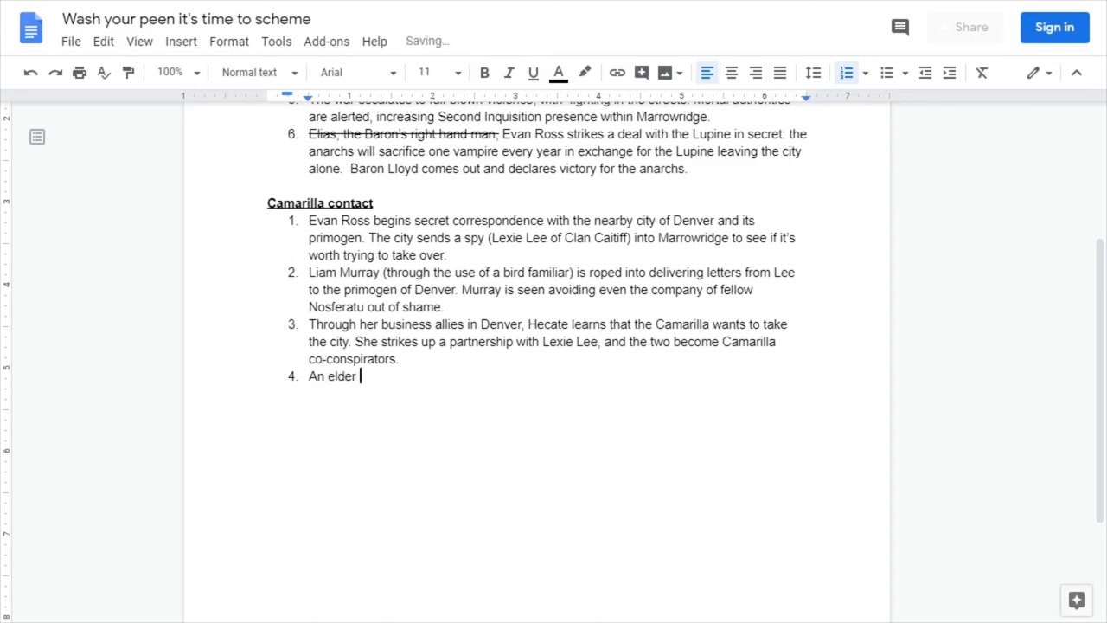
{"action": "type", "text": "of the Nosferatu i"}
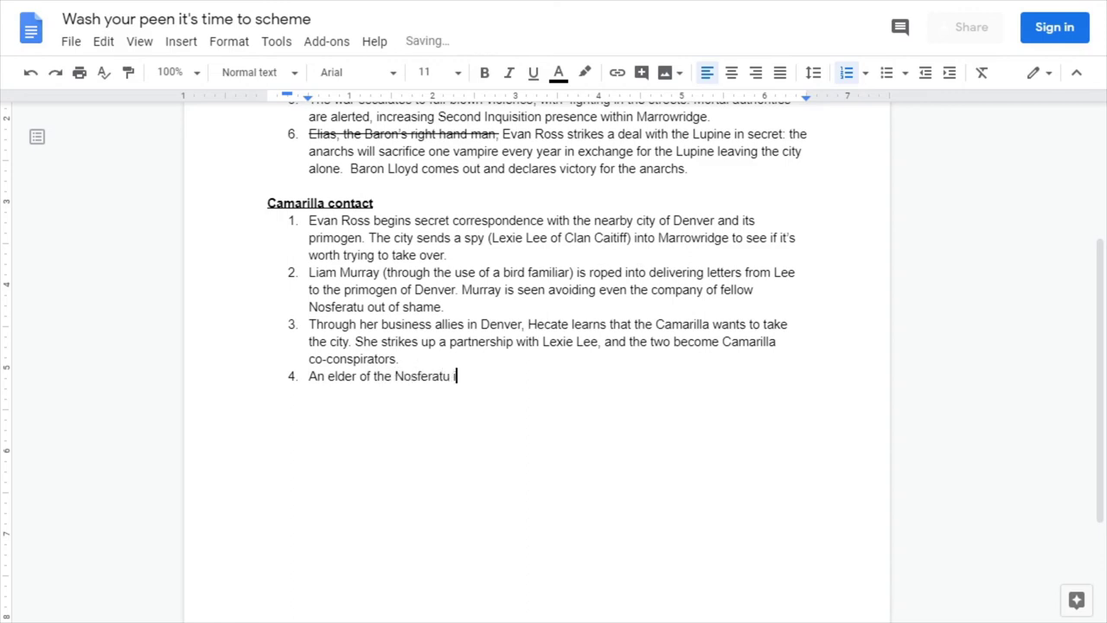
{"action": "type", "text": "ntercepts Liam's messa"}
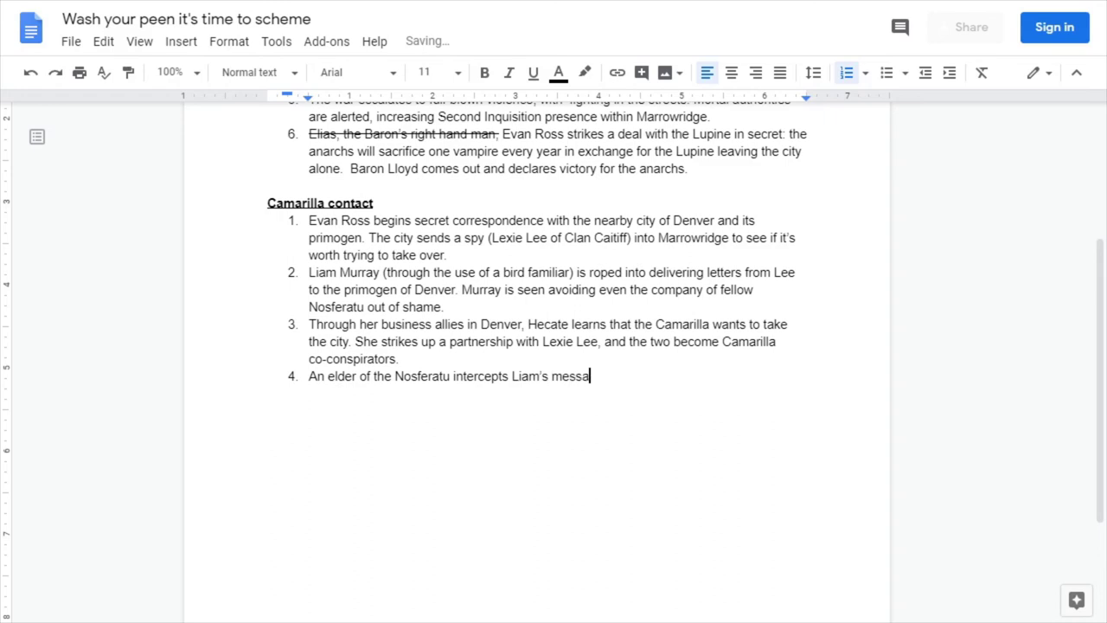
{"action": "type", "text": "ges and he is "}
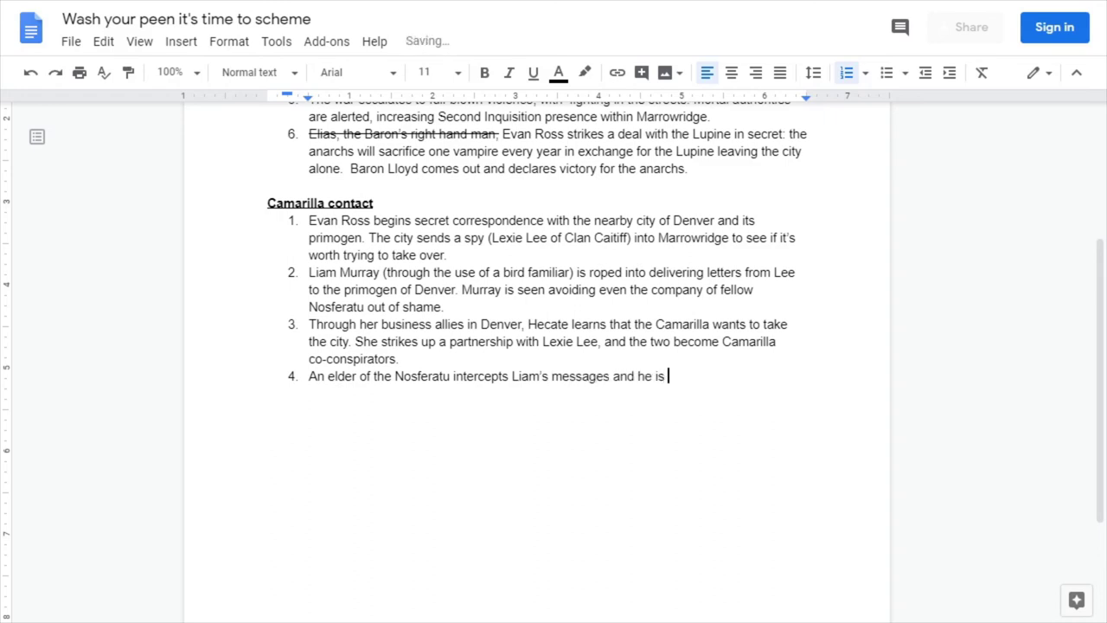
{"action": "type", "text": "put on trial for tr"}
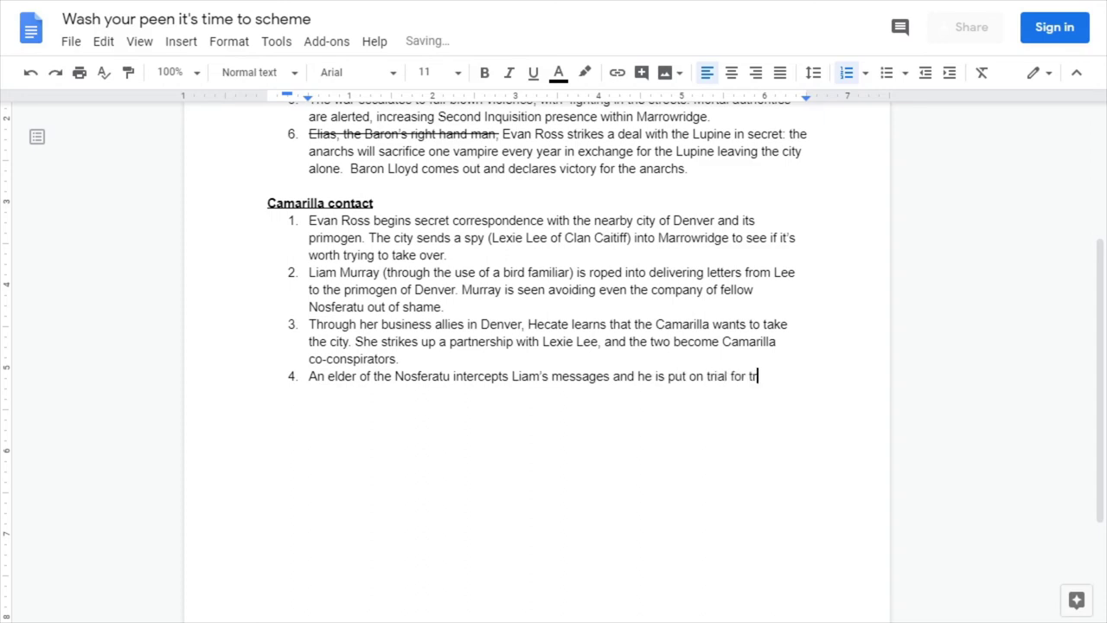
{"action": "type", "text": "eason against the anar"}
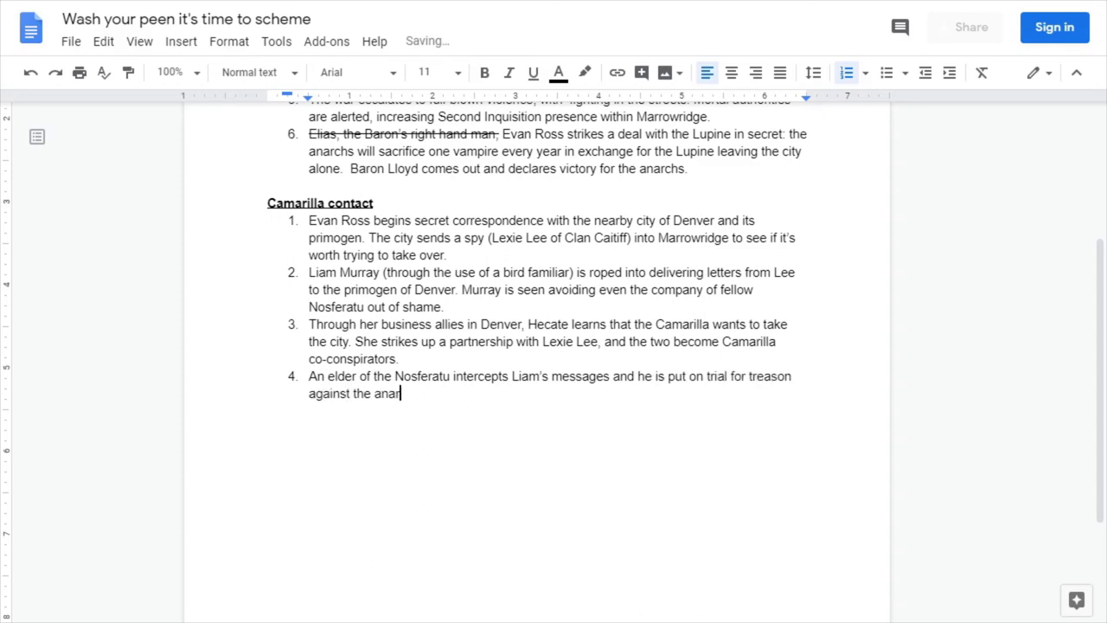
{"action": "type", "text": "chs. Murray's memories "}
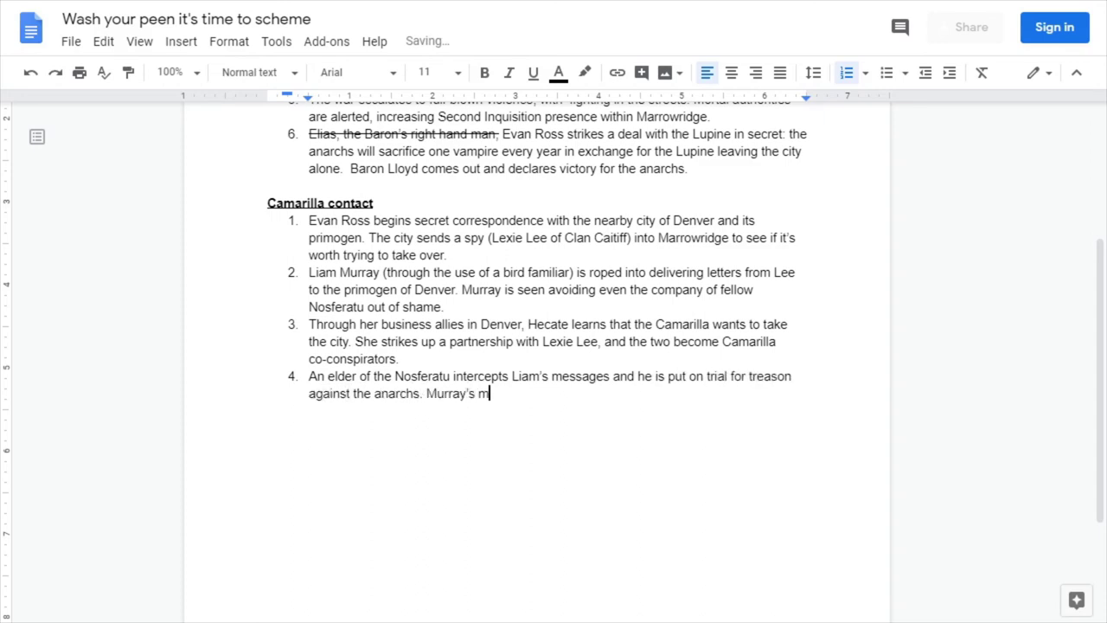
Complete the fourth item with "are manipulated by Ross so as not to implicate Ross in the scandal." and start a fifth item
{"action": "type", "text": "are man"}
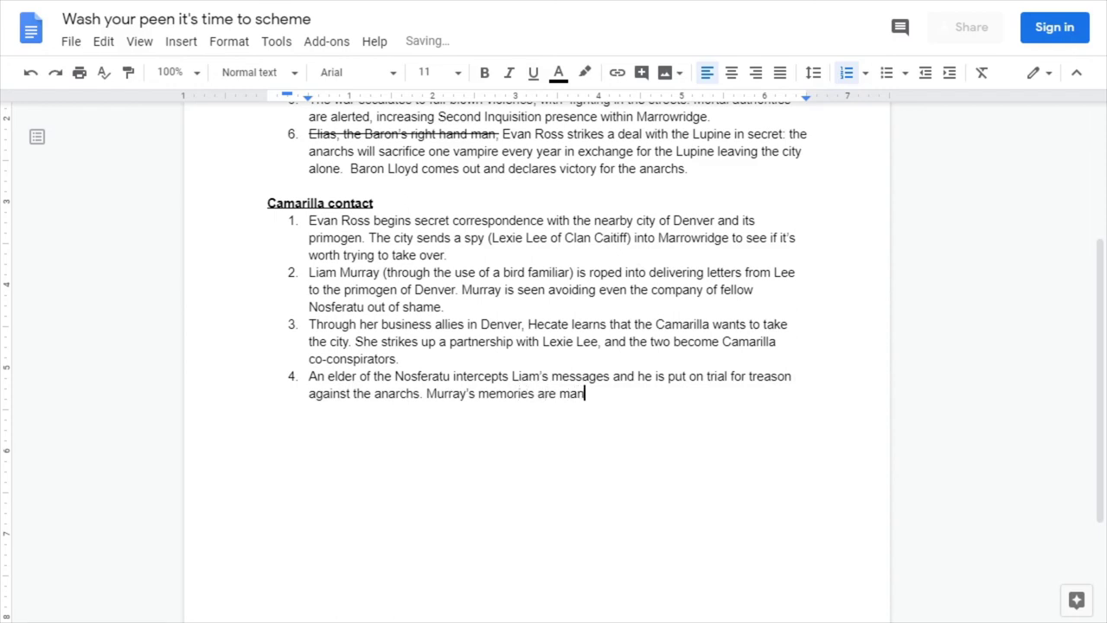
{"action": "type", "text": "ipulated by Ross "}
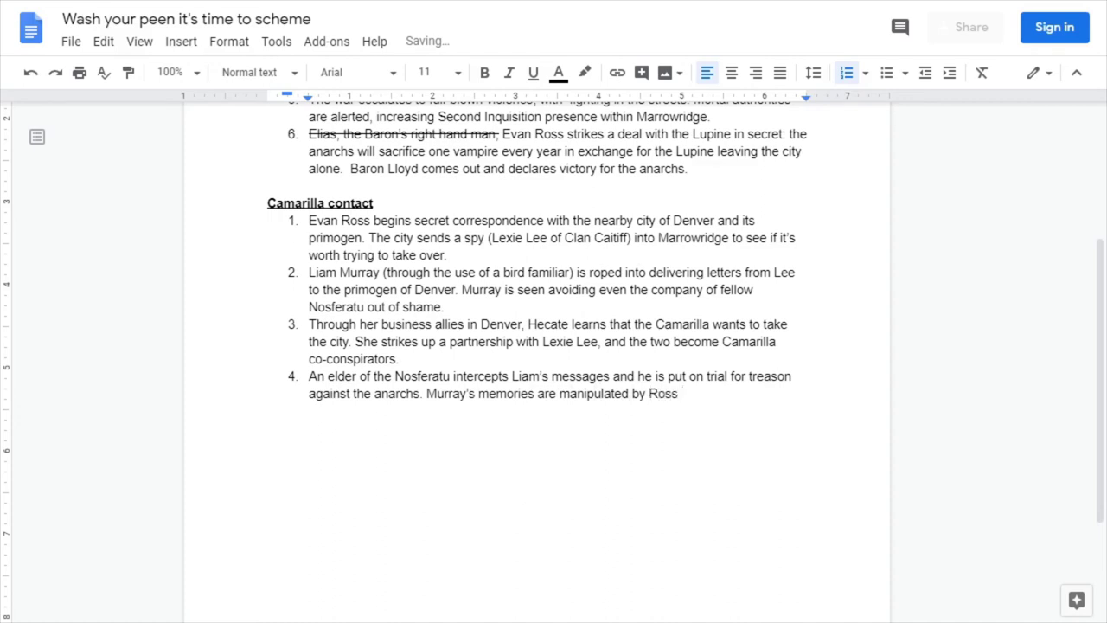
{"action": "type", "text": "so as not to implicate R"}
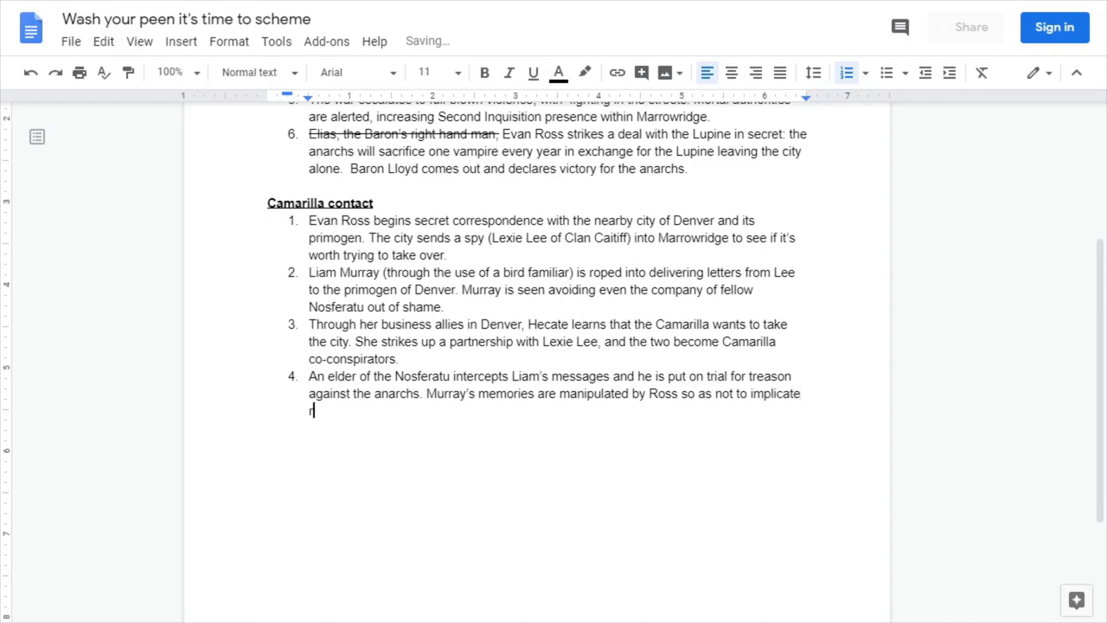
{"action": "key", "text": "BackSpace"}
{"action": "type", "text": "Ross in the scandal."}
{"action": "key", "text": "Return"}
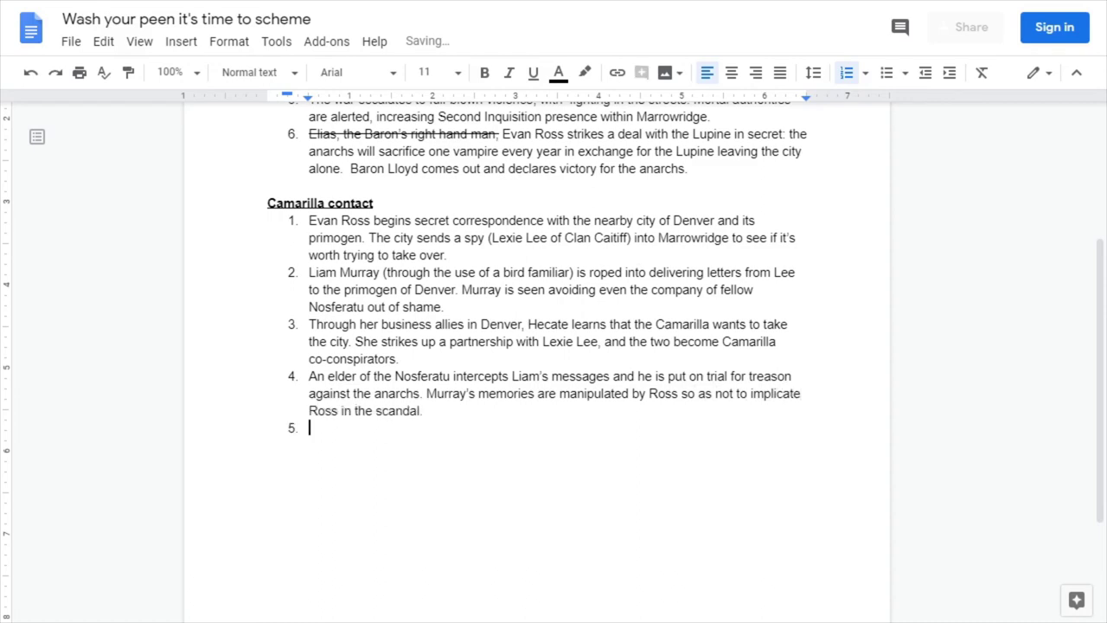
Write the fifth item about a primogen-led Camarilla coterie demanding anarch obedience or death, quelling a protest and giving 48 hours to decide; start item six
{"action": "key", "text": "ctrl+shift+Up"}
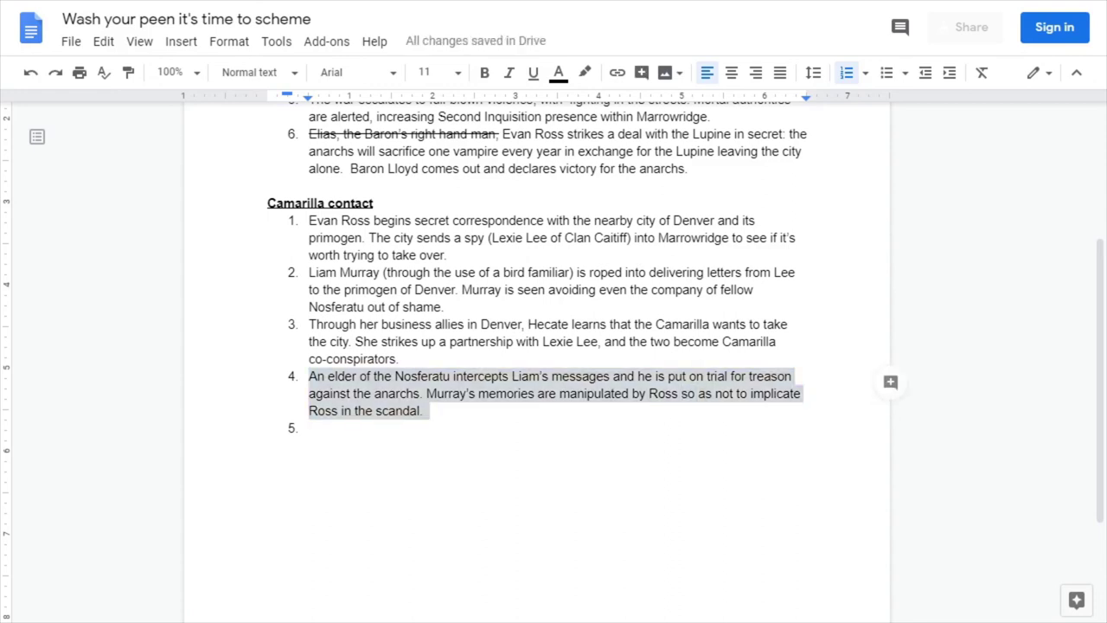
{"action": "left_click", "coordinate": [309, 427]}
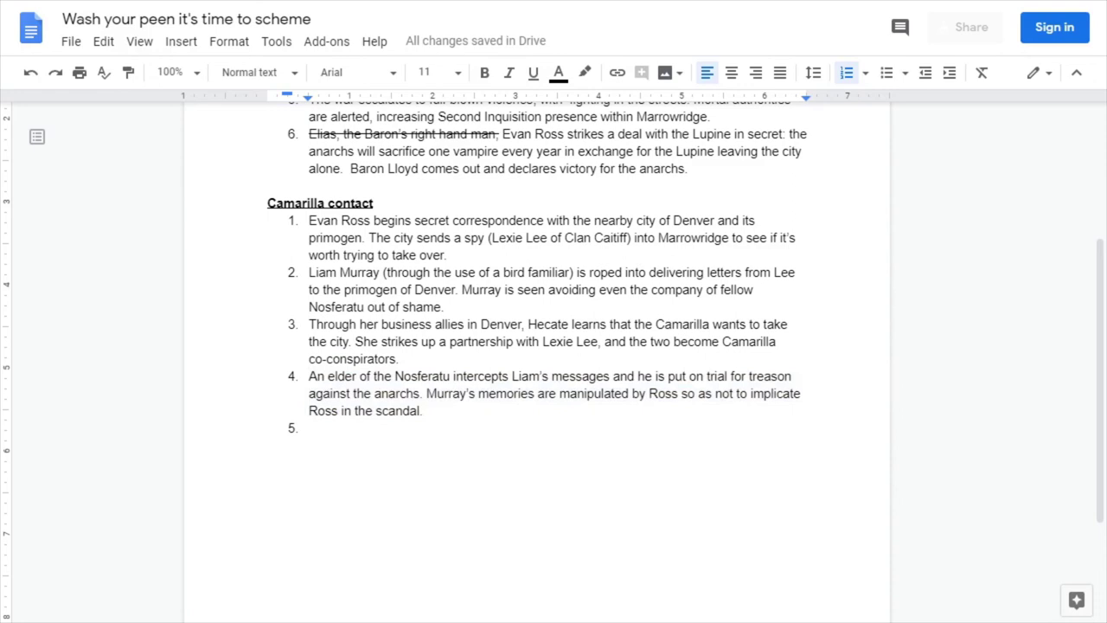
{"action": "type", "text": "The Camarilla send a coterie, led by one of the primogen, to negotiate with the anarchs: they will answer to Camarilla law, or they will die. A brief protest is quelled by the primogen’s immense power, and the anarchs are given 48 hours to decide."}
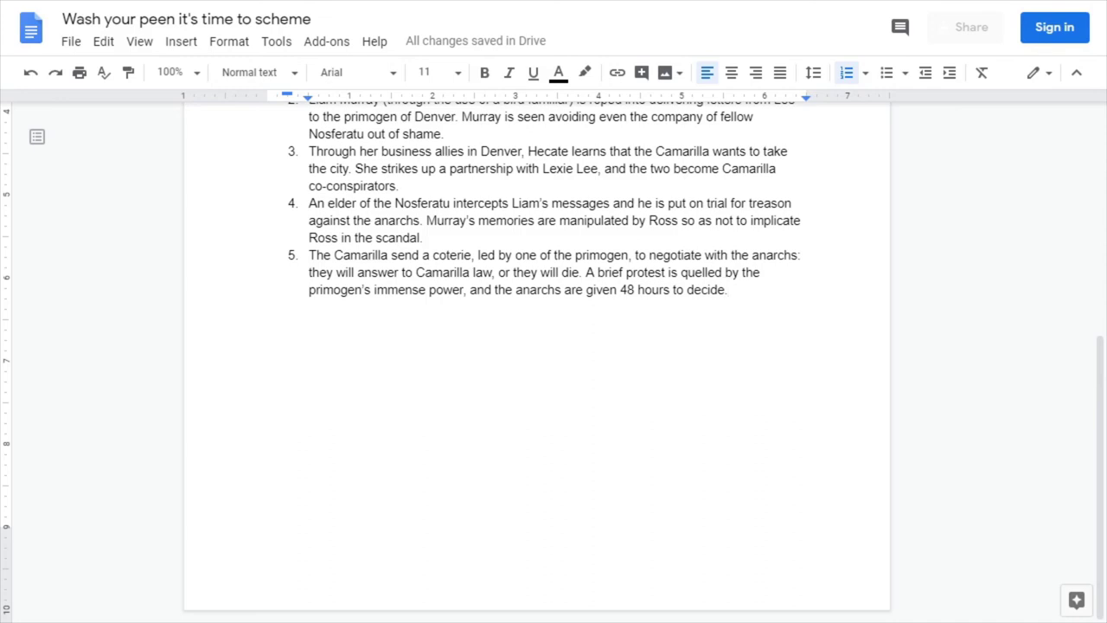
{"action": "key", "text": "Return"}
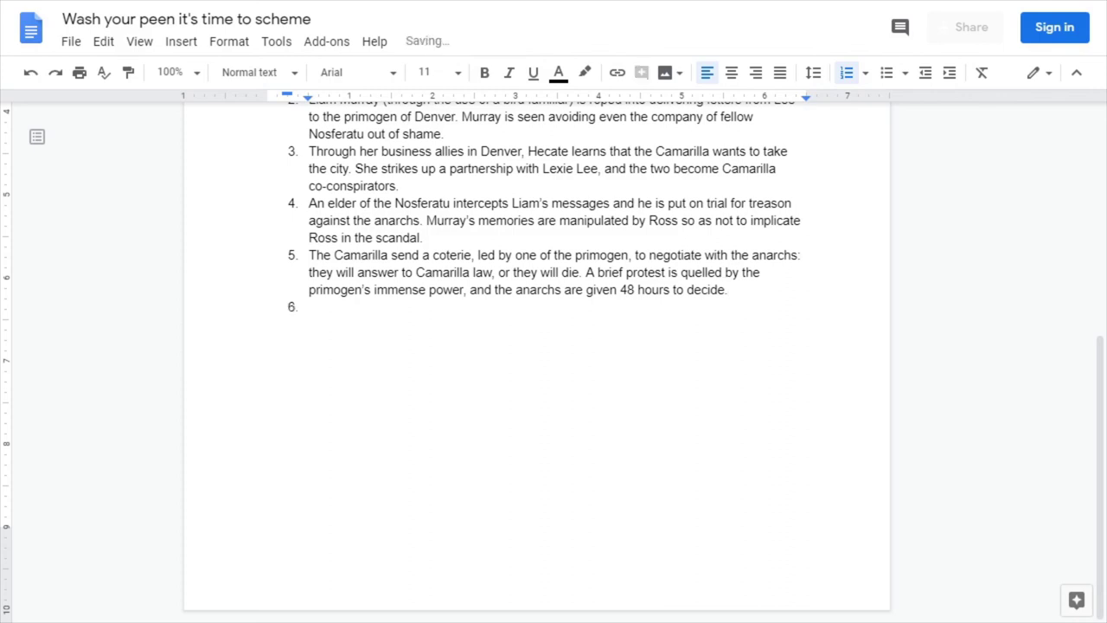
Write the sixth item's opening: "A democratic vote leads to the anarchs rejecting the Camarilla's offer. In return,"
{"action": "type", "text": "A democratic "}
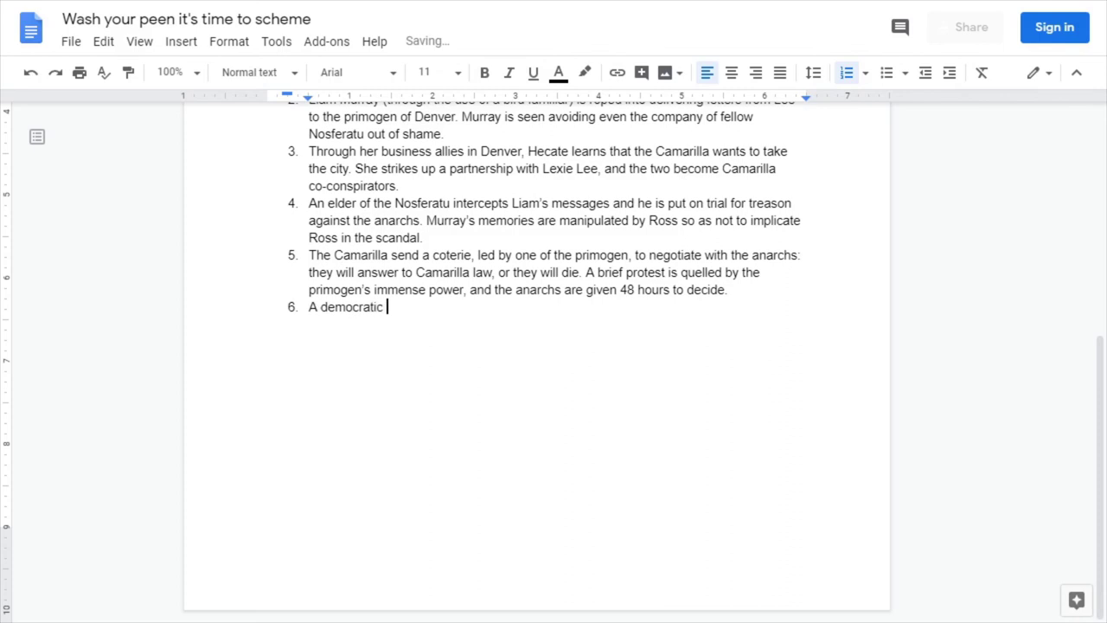
{"action": "type", "text": "vote"}
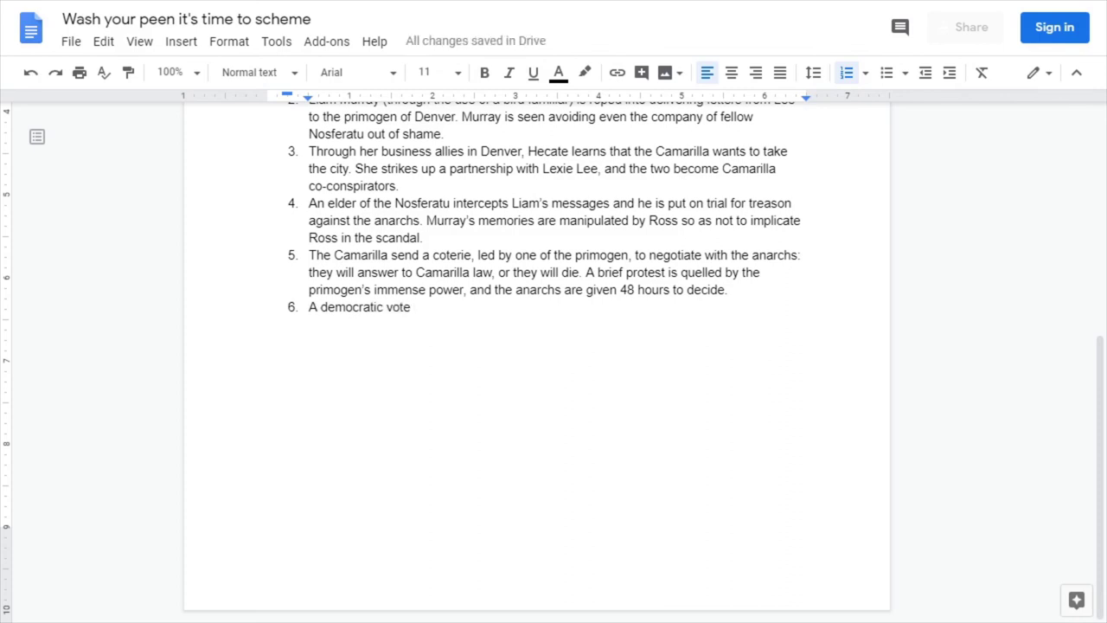
{"action": "type", "text": " leads to the"}
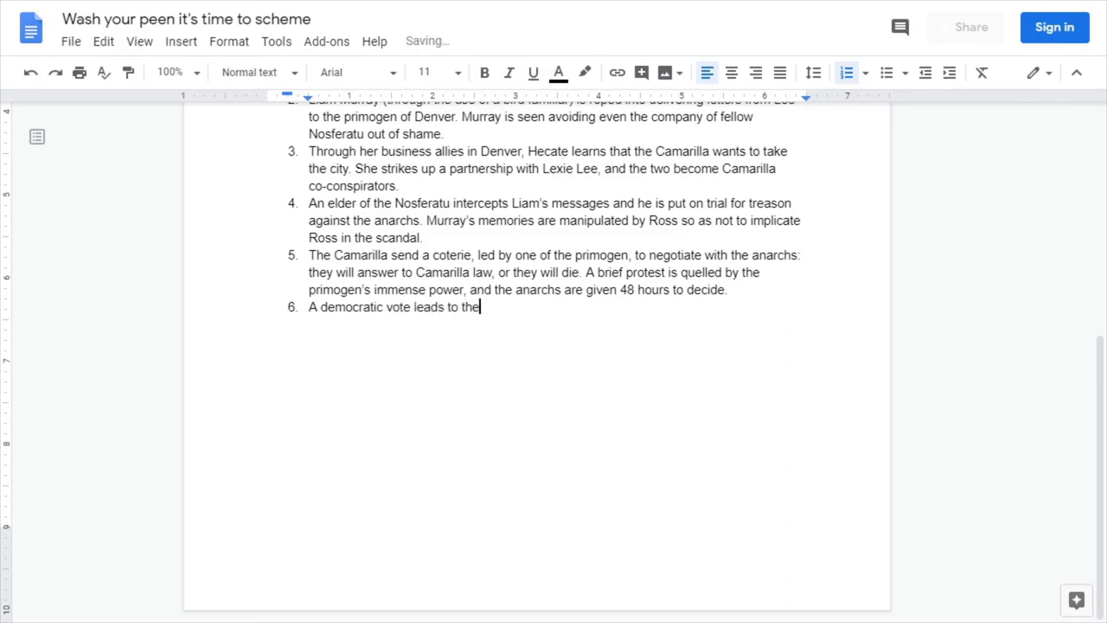
{"action": "type", "text": " anarchs rejecting the Camari"}
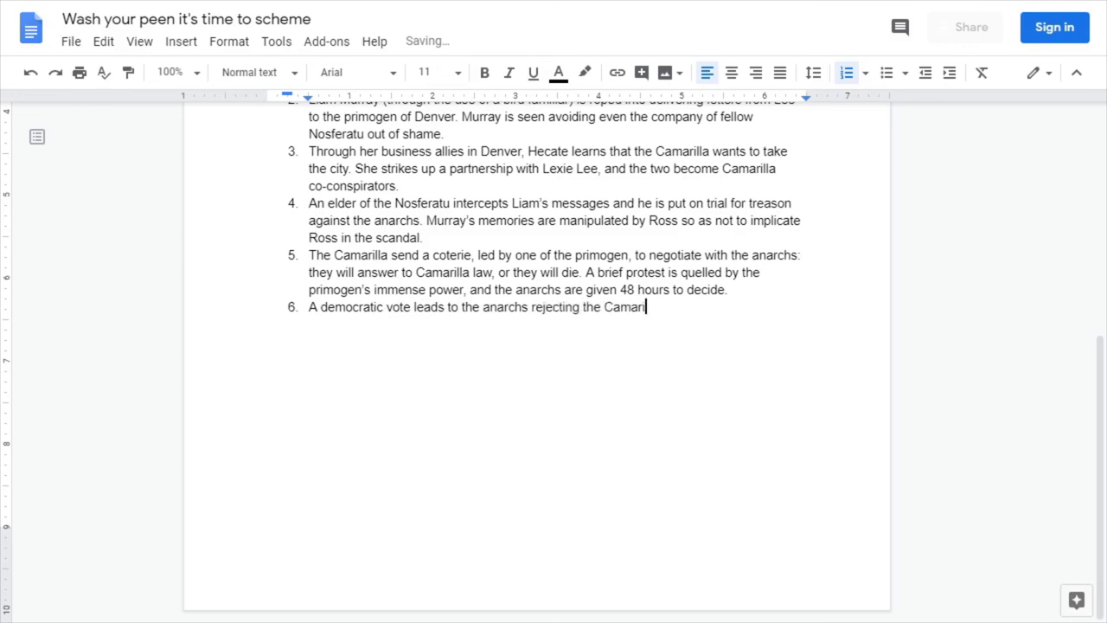
{"action": "type", "text": "lla's offer. In return, "}
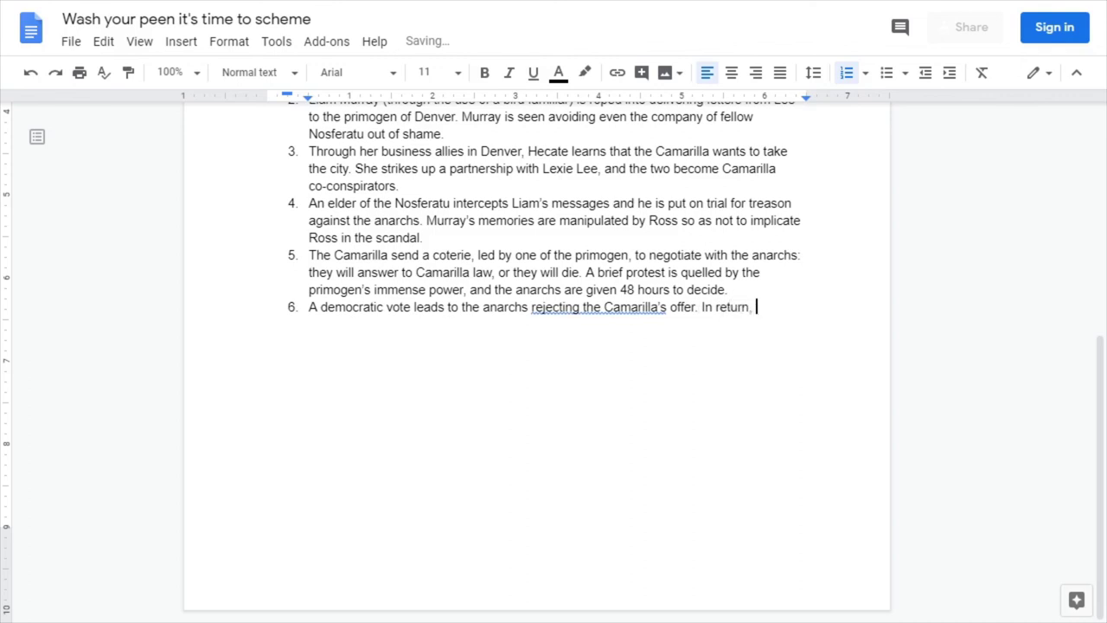
Complete the sixth item with "the Camarilla of Denver declare war on Marrowridge, and forces arrive to take the city." and dismiss the grammar suggestion
{"action": "type", "text": "the city of Denver"}
{"action": "key", "text": "BackSpace"}
{"action": "key", "text": "BackSpace"}
{"action": "key", "text": "BackSpace"}
{"action": "key", "text": "BackSpace"}
{"action": "key", "text": "BackSpace"}
{"action": "key", "text": "BackSpace"}
{"action": "key", "text": "BackSpace"}
{"action": "key", "text": "BackSpace"}
{"action": "key", "text": "BackSpace"}
{"action": "key", "text": "BackSpace"}
{"action": "key", "text": "BackSpace"}
{"action": "key", "text": "BackSpace"}
{"action": "key", "text": "BackSpace"}
{"action": "key", "text": "BackSpace"}
{"action": "key", "text": "BackSpace"}
{"action": "type", "text": "Camarilla of "}
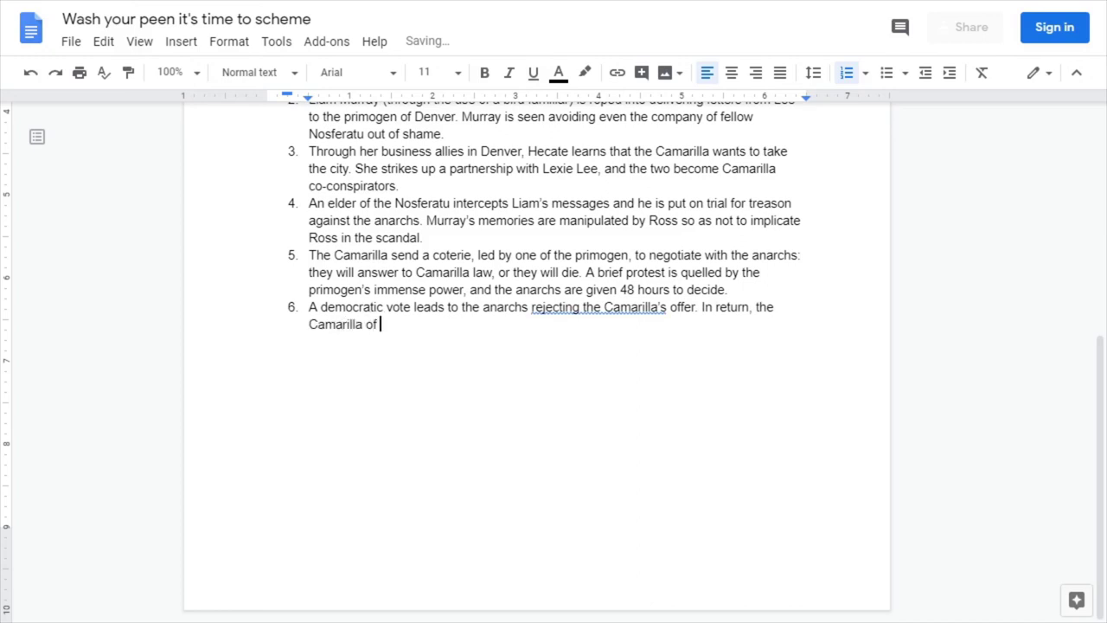
{"action": "type", "text": "Denver declare war on Mar"}
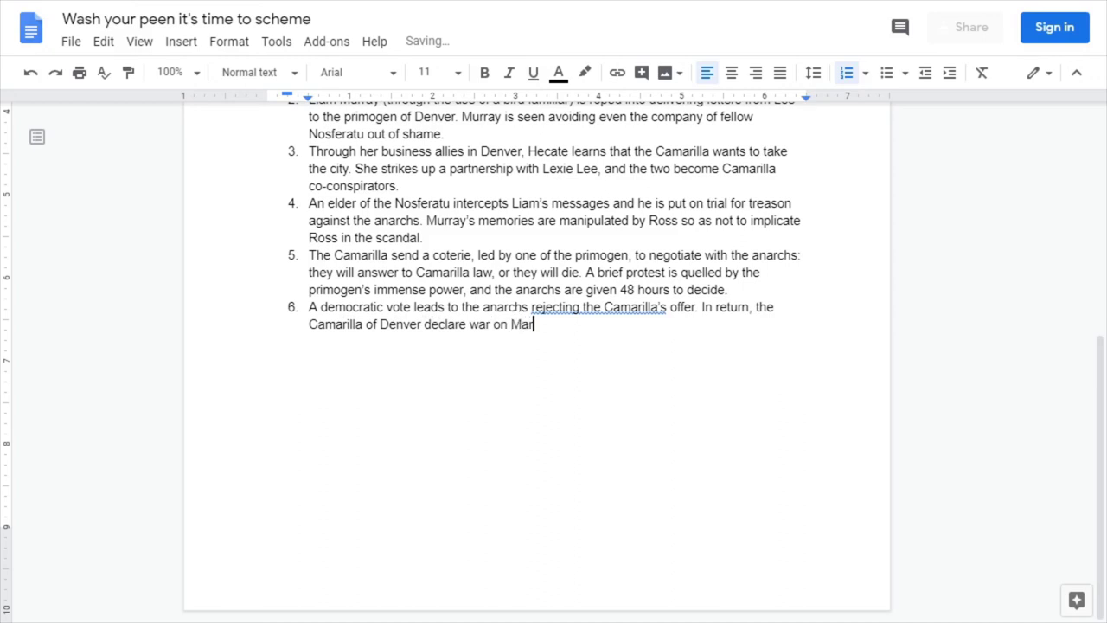
{"action": "type", "text": "rowridge, and forc"}
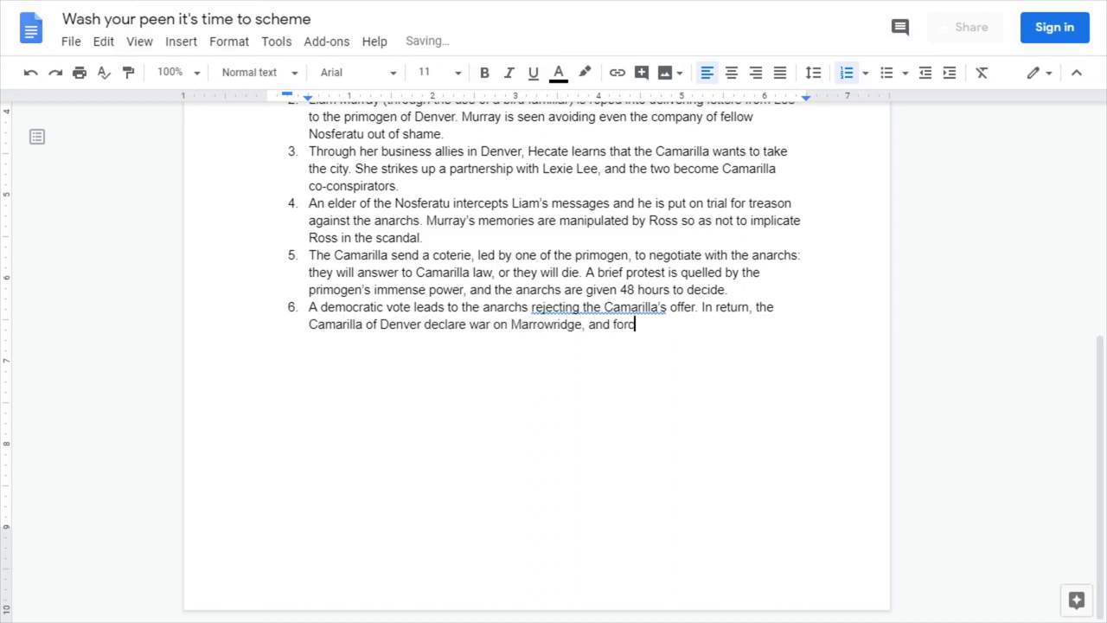
{"action": "type", "text": "es arrive to take the  "}
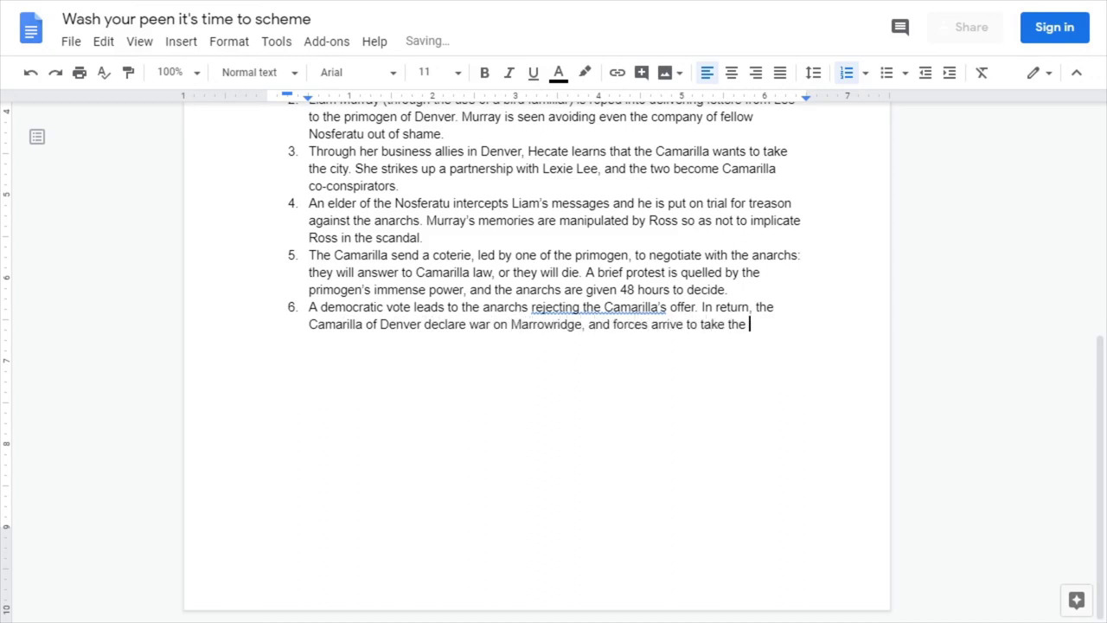
{"action": "type", "text": "city"}
{"action": "key", "text": "BackSpace"}
{"action": "key", "text": "BackSpace"}
{"action": "key", "text": "BackSpace"}
{"action": "key", "text": "BackSpace"}
{"action": "key", "text": "BackSpace"}
{"action": "type", "text": "city."}
{"action": "left_click", "coordinate": [599, 306]}
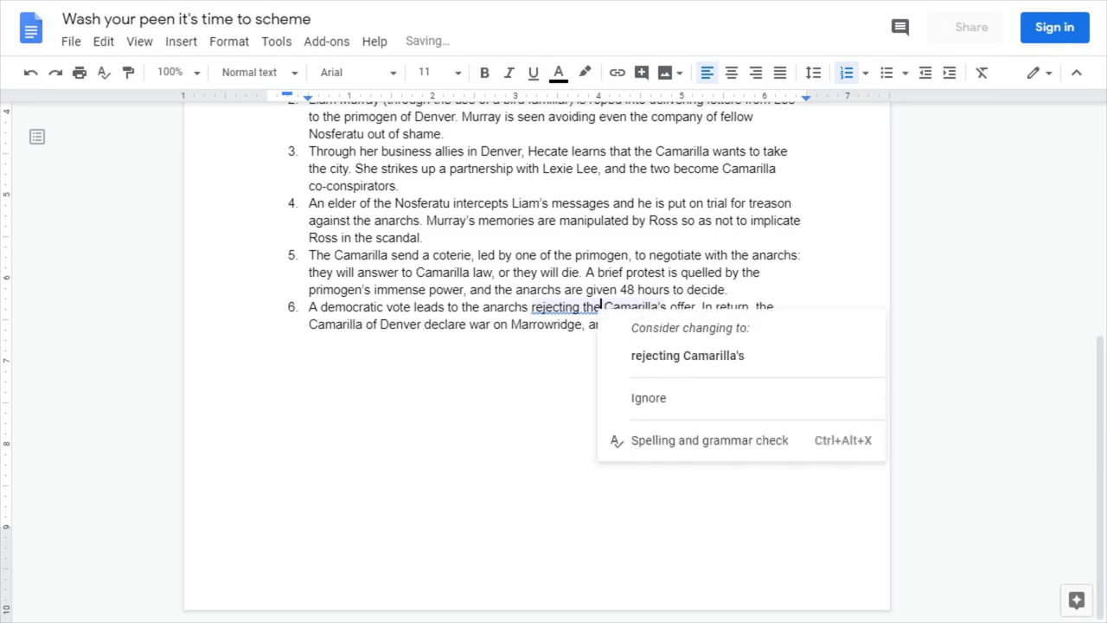
{"action": "key", "text": "Escape"}
Review the "Anarchs versus the werewolves" storyline, highlighting its heading together with all six numbered items
{"action": "scroll", "coordinate": [537, 346], "scroll_direction": "up", "scroll_amount": 4}
{"action": "scroll", "coordinate": [536, 346], "scroll_direction": "up", "scroll_amount": 1}
{"action": "triple_click", "coordinate": [439, 218]}
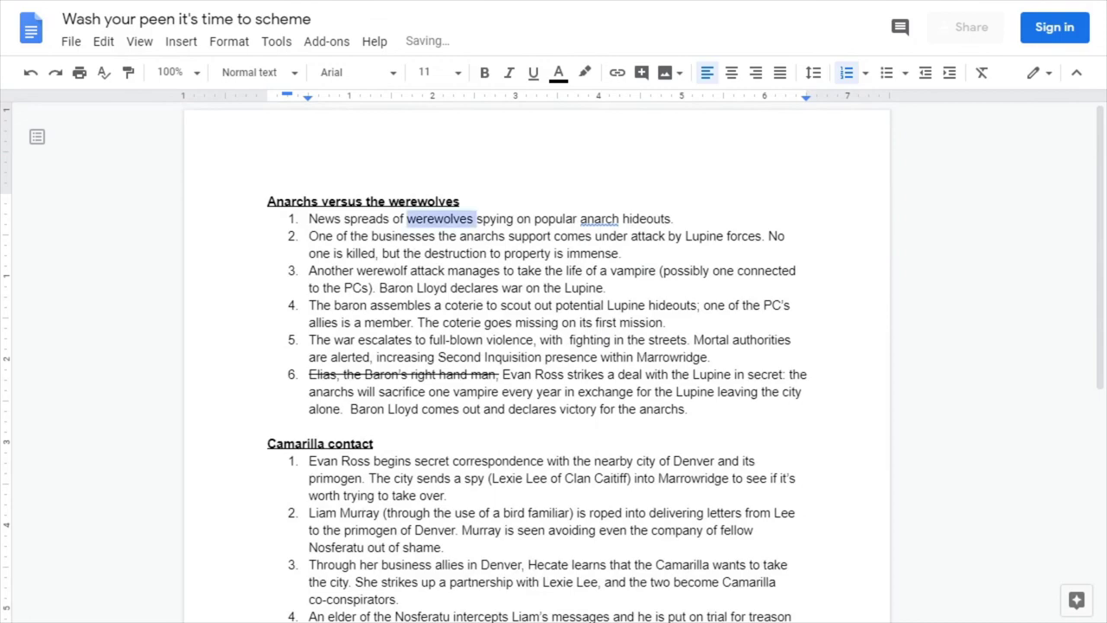
{"action": "triple_click", "coordinate": [424, 201]}
{"action": "left_click", "coordinate": [709, 356], "text": "shift"}
{"action": "left_click", "coordinate": [688, 409], "text": "shift"}
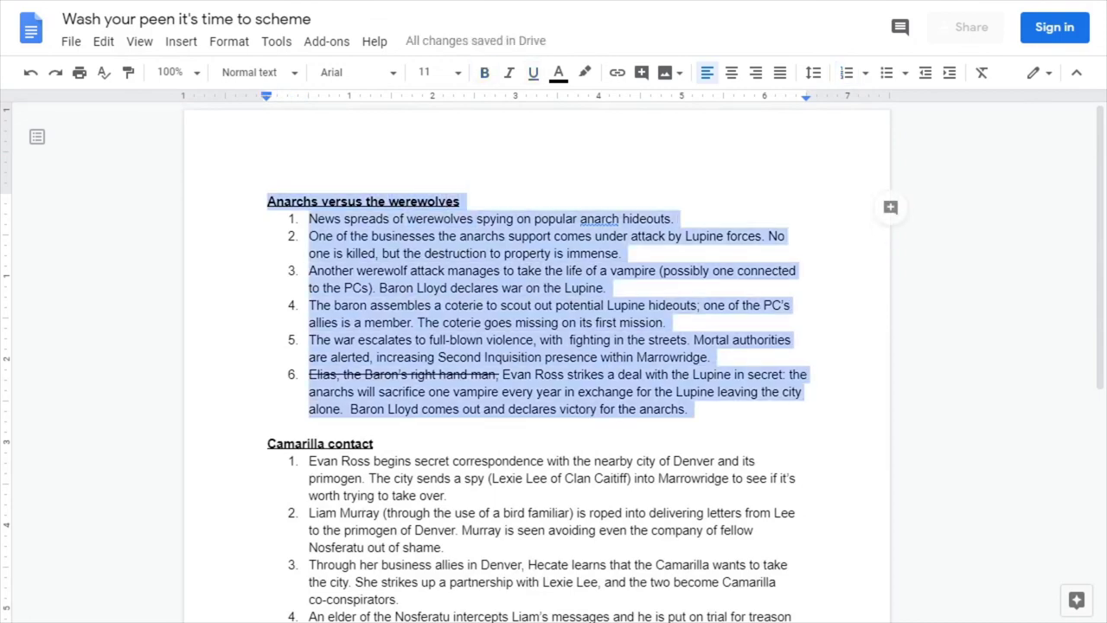
{"action": "triple_click", "coordinate": [688, 408]}
Compare the two storylines' events and endings, focusing on Evan Ross's role in the werewolf storyline's sixth item and in "Camarilla contact"
{"action": "scroll", "coordinate": [537, 346], "scroll_direction": "down", "scroll_amount": 2}
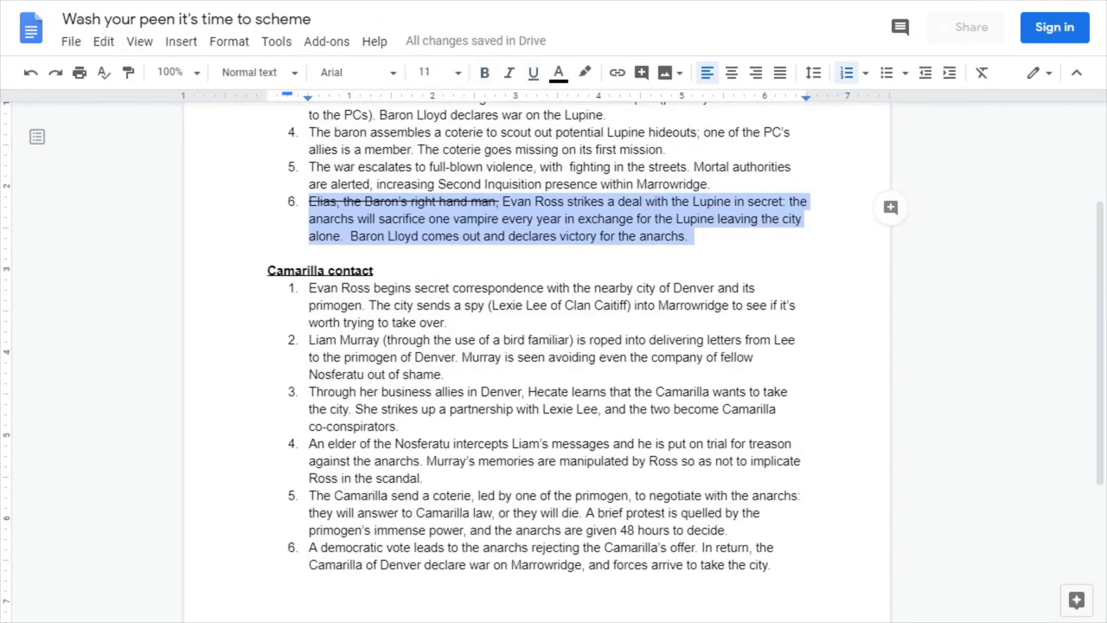
{"action": "double_click", "coordinate": [737, 564]}
{"action": "left_click", "coordinate": [737, 564]}
{"action": "double_click", "coordinate": [550, 200]}
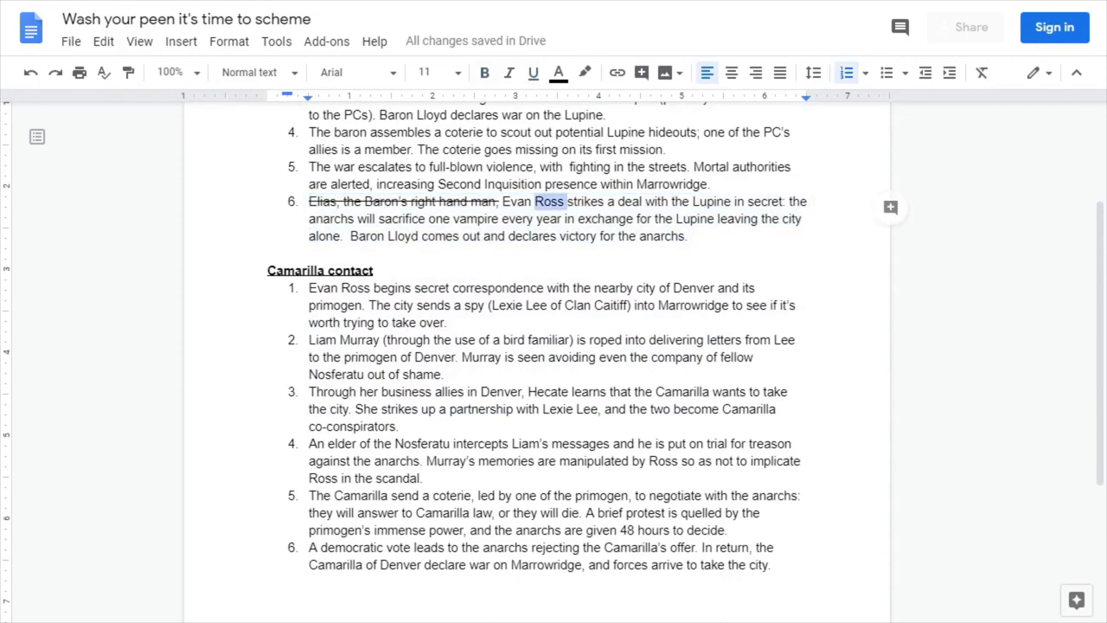
{"action": "scroll", "coordinate": [536, 346], "scroll_direction": "up", "scroll_amount": 2}
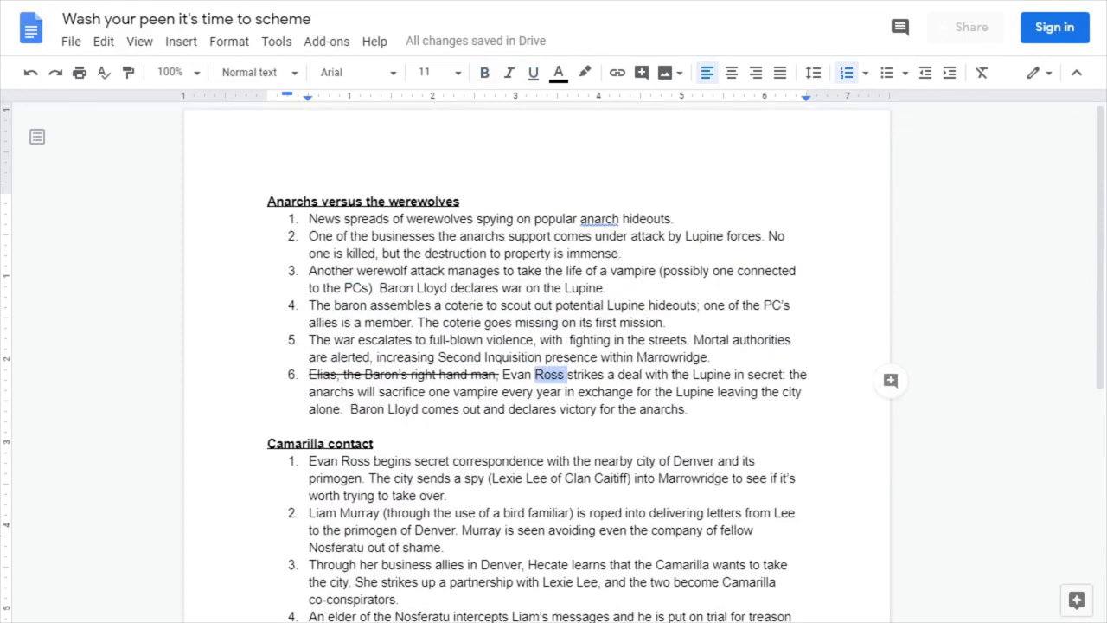
{"action": "scroll", "coordinate": [536, 346], "scroll_direction": "down", "scroll_amount": 3}
{"action": "left_click", "coordinate": [412, 201]}
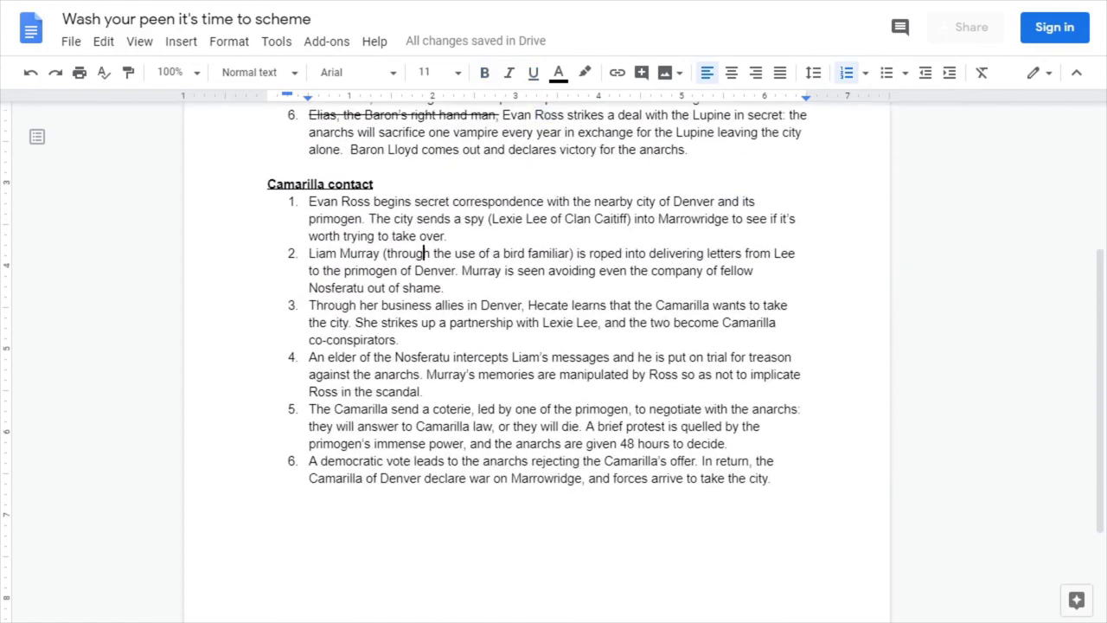
{"action": "left_click", "coordinate": [459, 460]}
{"action": "scroll", "coordinate": [459, 460], "scroll_direction": "up", "scroll_amount": 3}
{"action": "double_click", "coordinate": [519, 305]}
{"action": "double_click", "coordinate": [322, 288]}
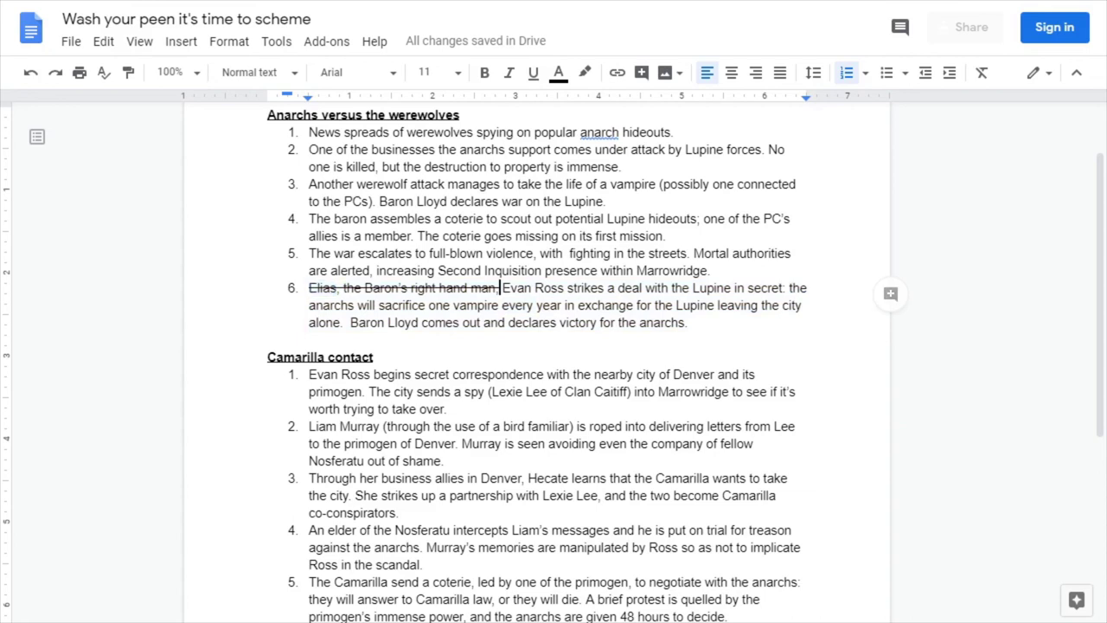
Review both storylines, highlighting the struck-through phrase in the werewolf storyline's sixth item and the whole fourth item of "Camarilla contact"
{"action": "left_click_drag", "start_coordinate": [500, 288], "coordinate": [309, 288]}
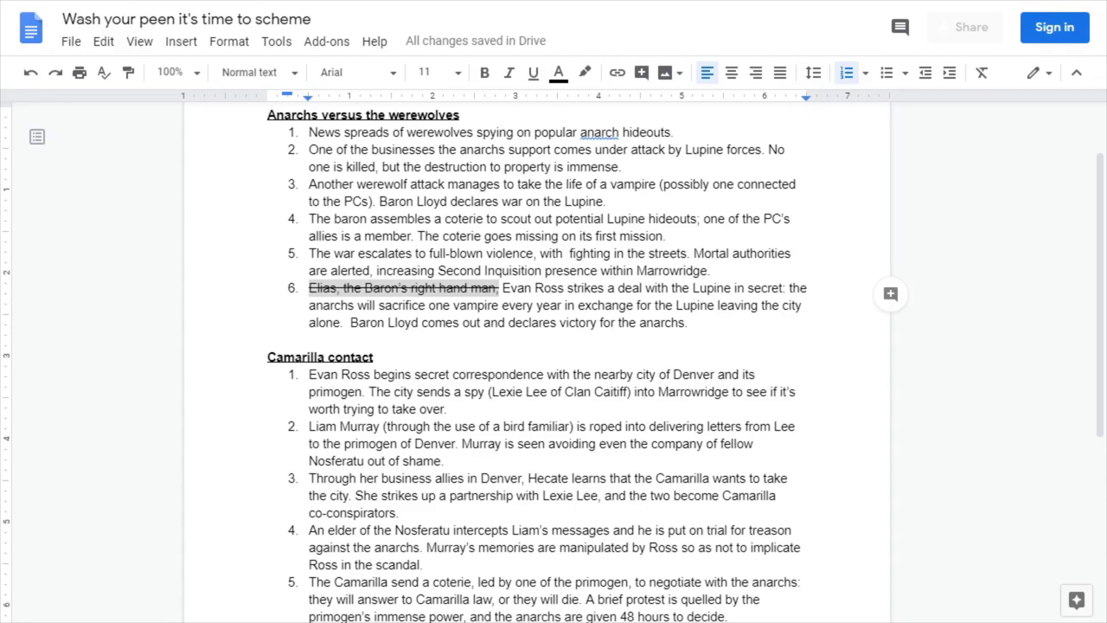
{"action": "scroll", "coordinate": [554, 346], "scroll_direction": "down", "scroll_amount": 3}
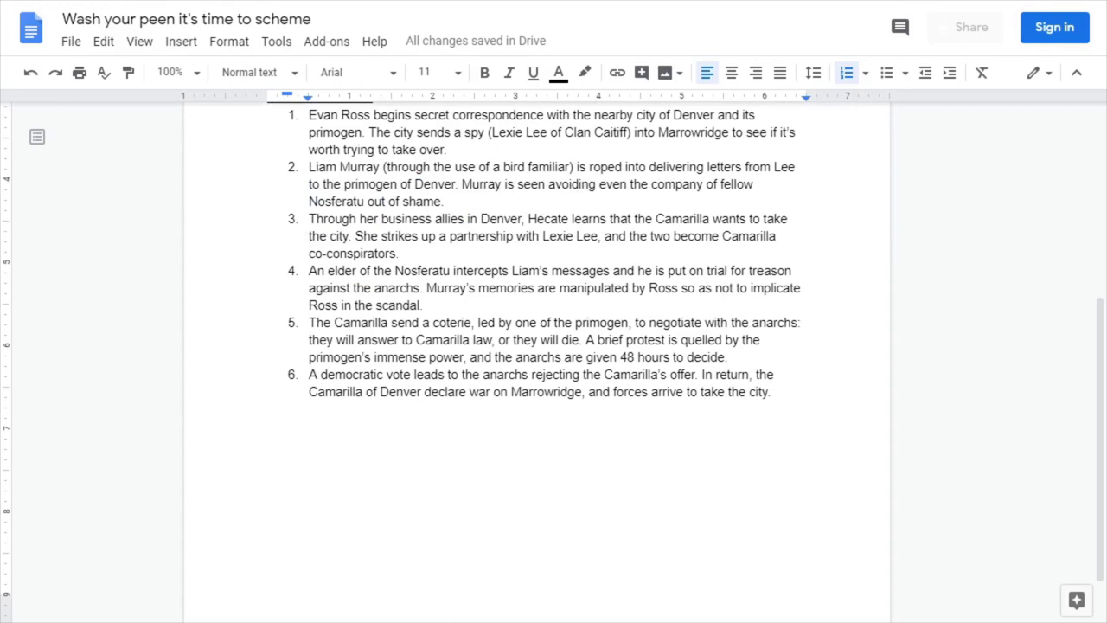
{"action": "triple_click", "coordinate": [444, 287]}
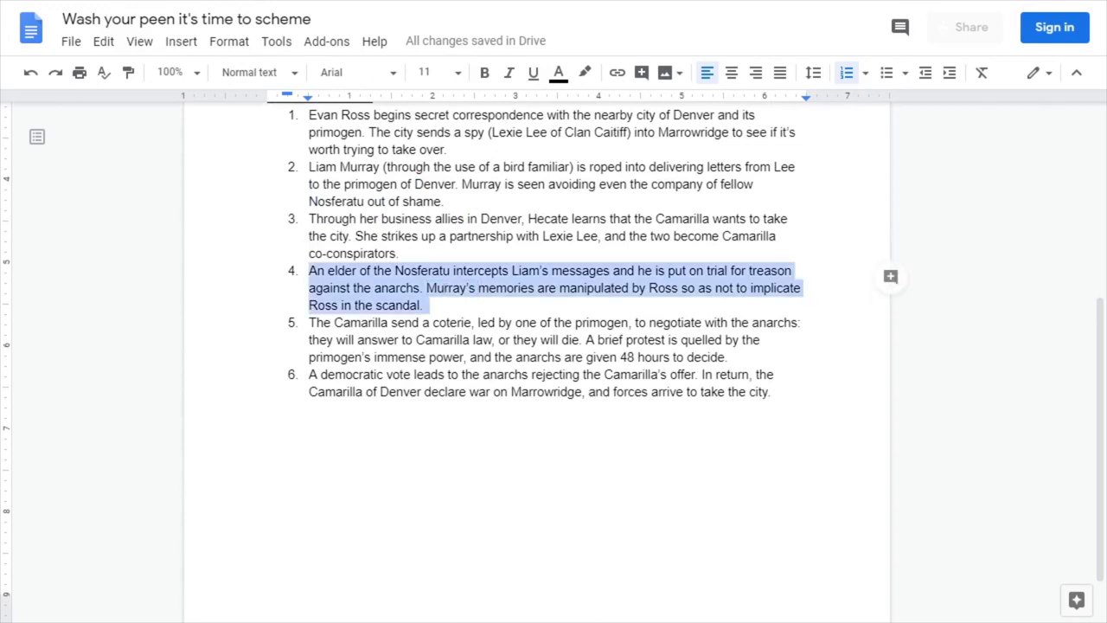
{"action": "left_click", "coordinate": [424, 305]}
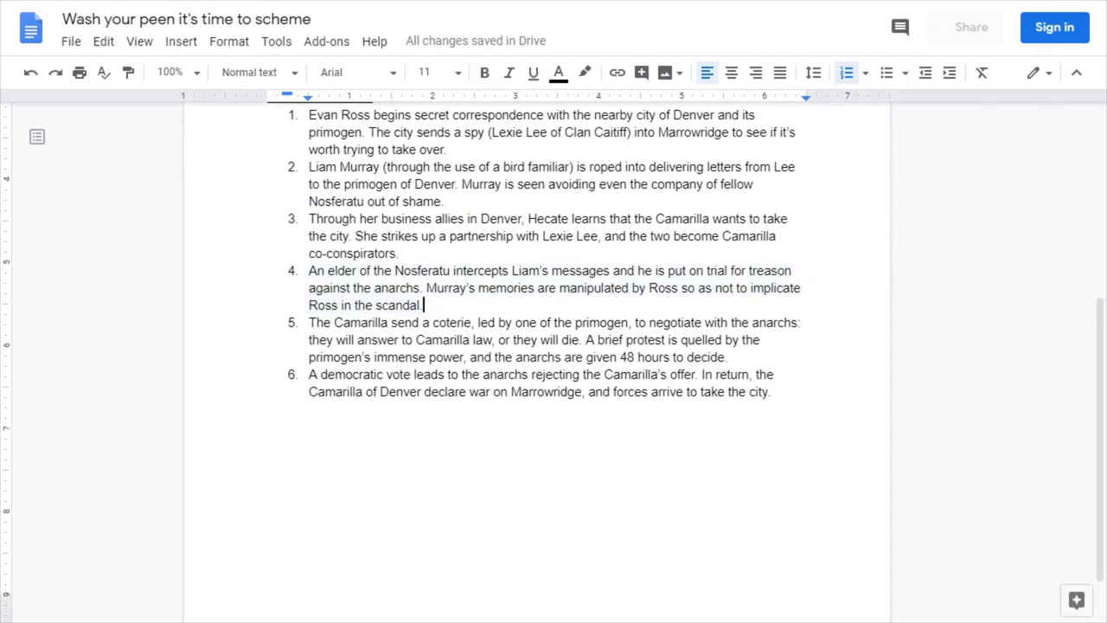
{"action": "key", "text": "ctrl+a"}
{"action": "key", "text": "Right"}
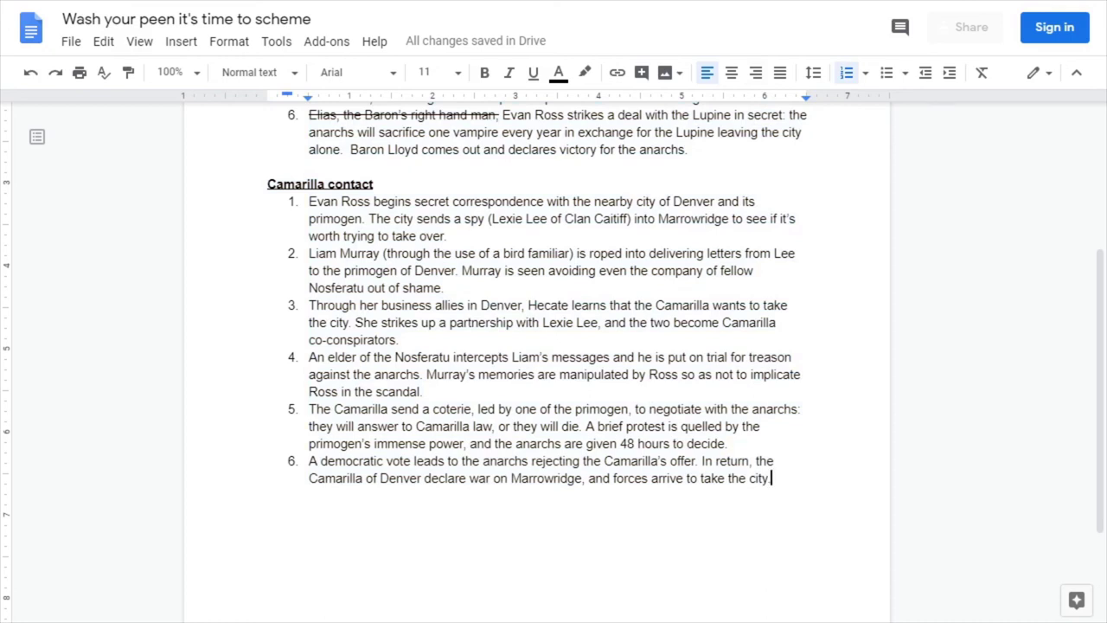
{"action": "scroll", "coordinate": [554, 363], "scroll_direction": "up", "scroll_amount": 3}
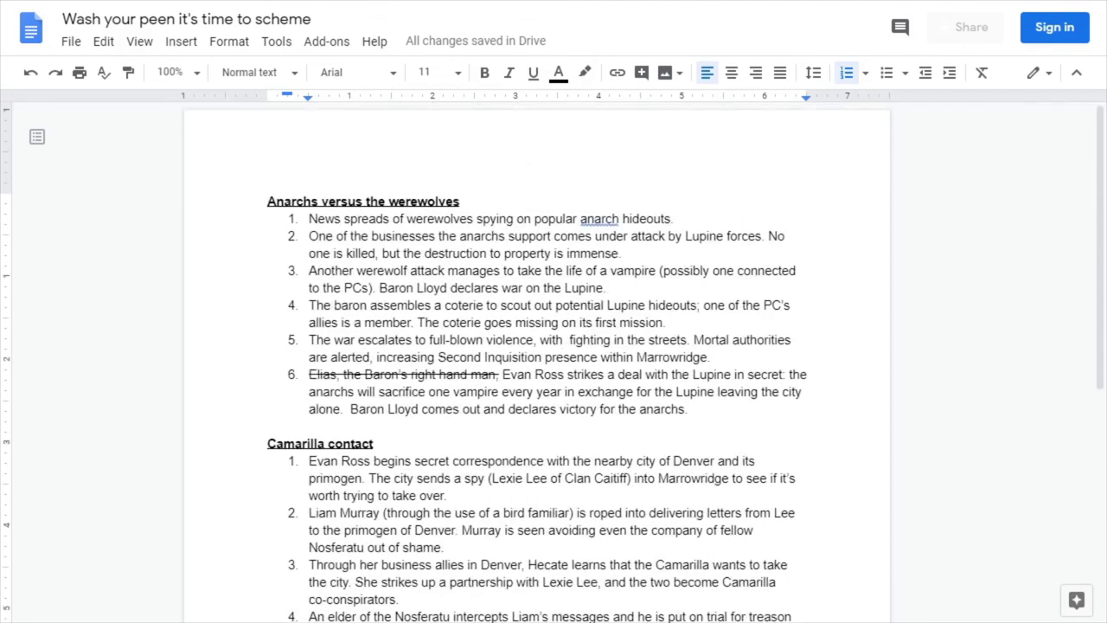